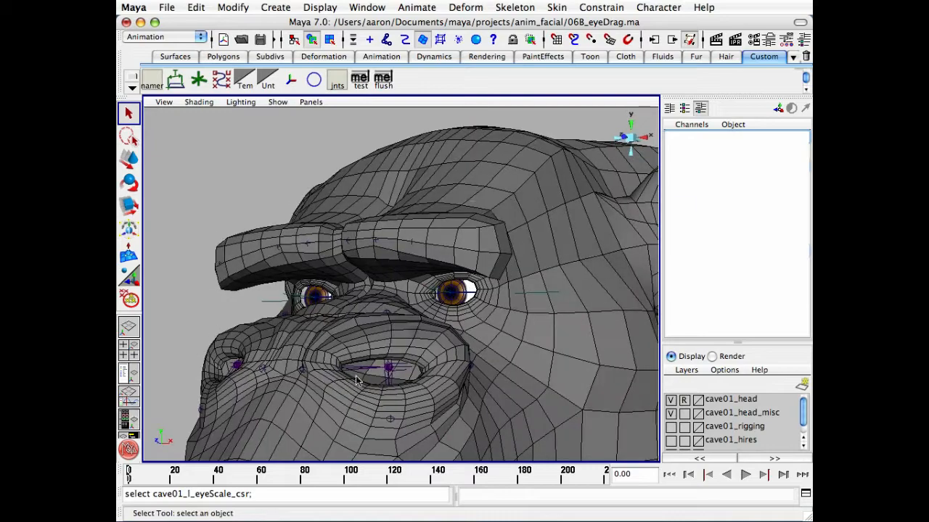
# Select the left eye drag locator cave01_l_eyeDrag_csr in the Hypergraph and close the graph.
pyautogui.keyDown('alt'); pyautogui.moveTo(357, 378); pyautogui.dragTo(407, 364, button='right'); pyautogui.keyUp('alt')
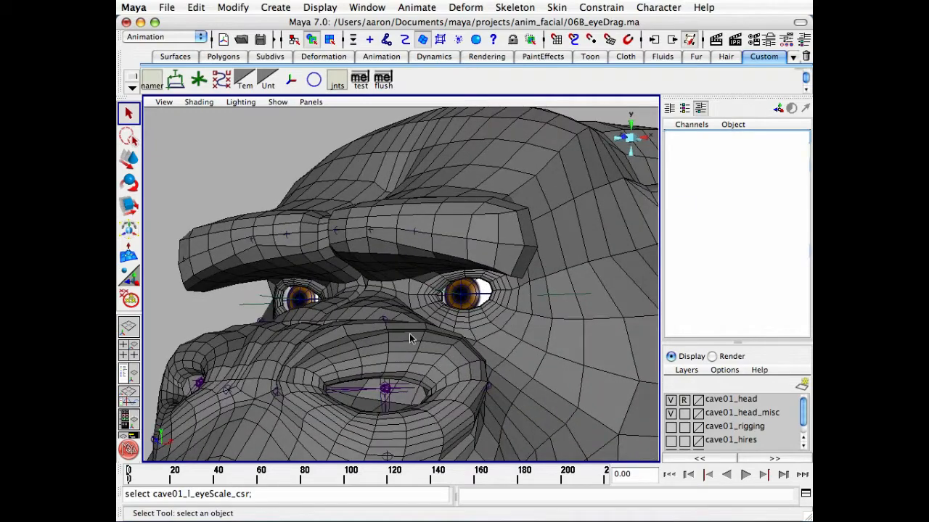
pyautogui.press('h')
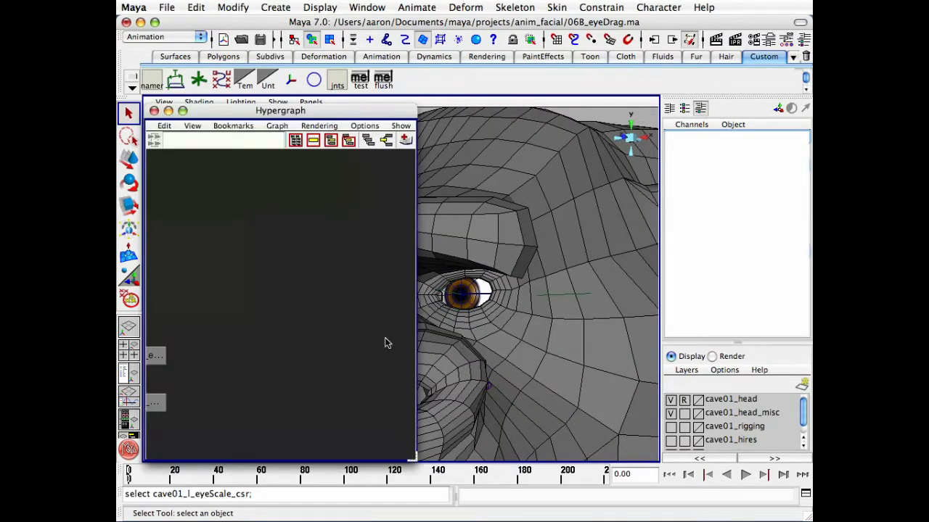
pyautogui.keyDown('alt'); pyautogui.moveTo(221, 339); pyautogui.dragTo(385, 240, button='middle'); pyautogui.keyUp('alt')
pyautogui.keyDown('alt'); pyautogui.moveTo(234, 313); pyautogui.dragTo(368, 263, button='middle'); pyautogui.keyUp('alt')
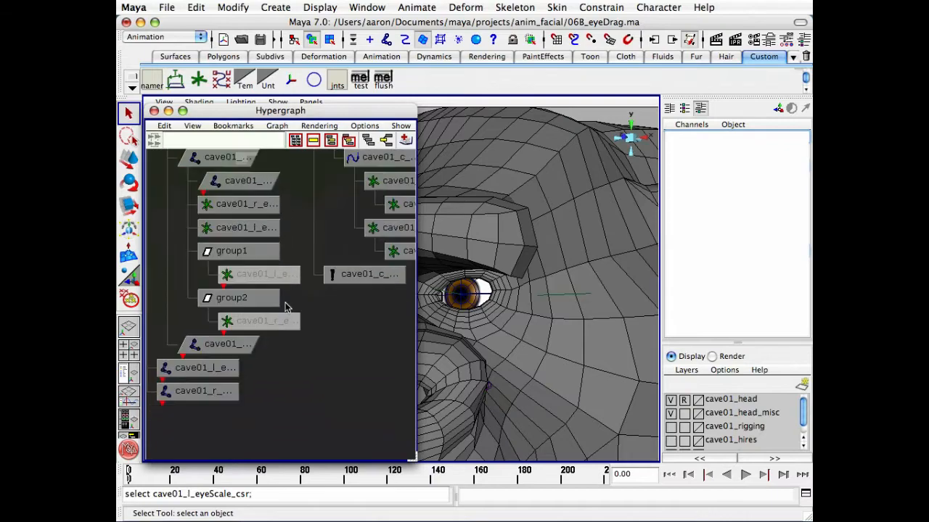
pyautogui.keyDown('alt'); pyautogui.moveTo(286, 305); pyautogui.dragTo(318, 298, button='right'); pyautogui.keyUp('alt')
pyautogui.click(269, 267)
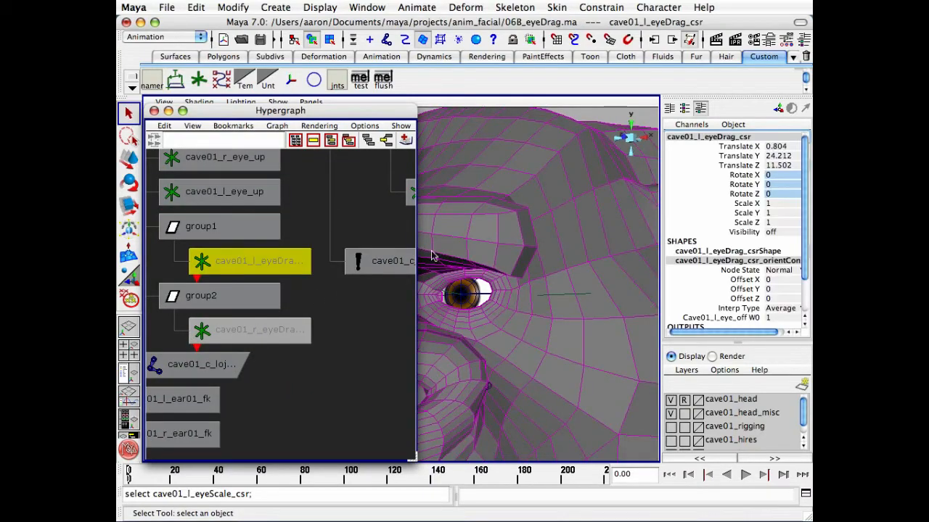
pyautogui.click(154, 111)
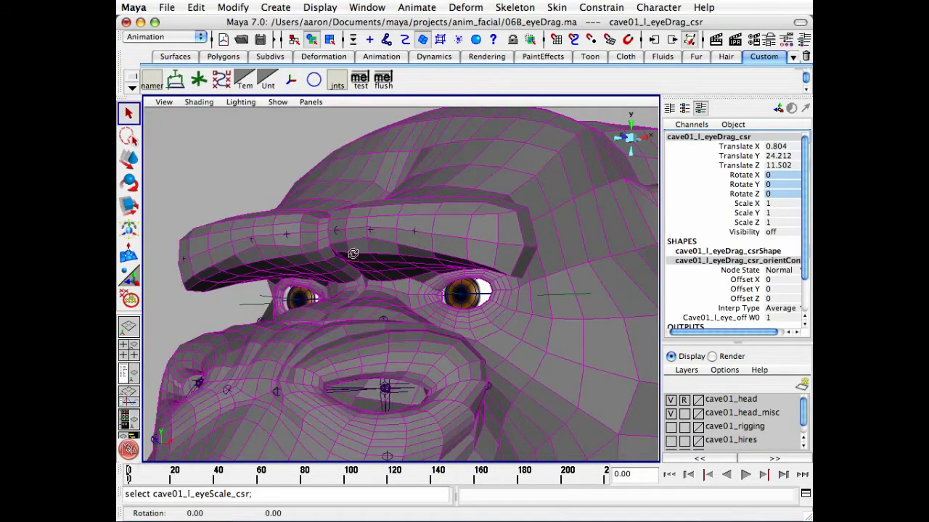
# Select the cave01_l_eyeDrag_cluster node from the eye drag locator's attributes.
pyautogui.keyDown('alt'); pyautogui.moveTo(351, 254); pyautogui.dragTo(347, 255); pyautogui.keyUp('alt')
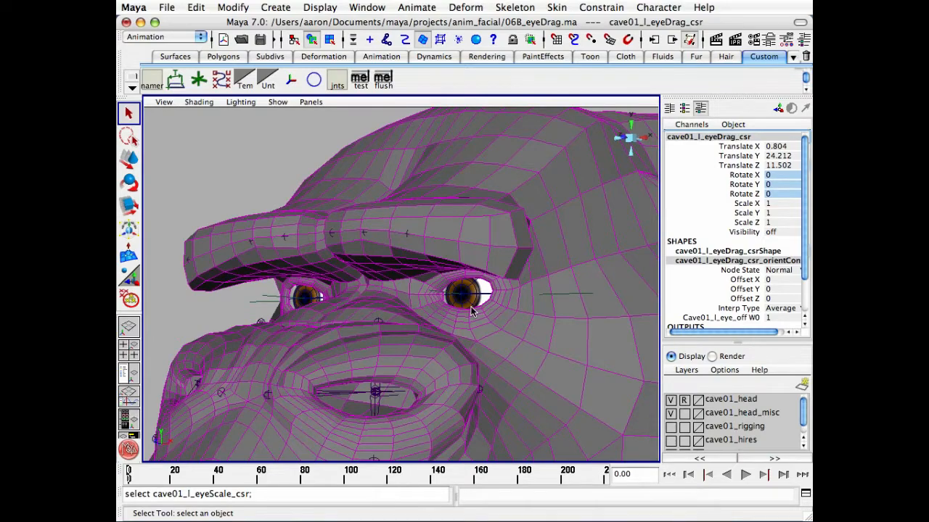
pyautogui.hotkey('ctrl', 'a')
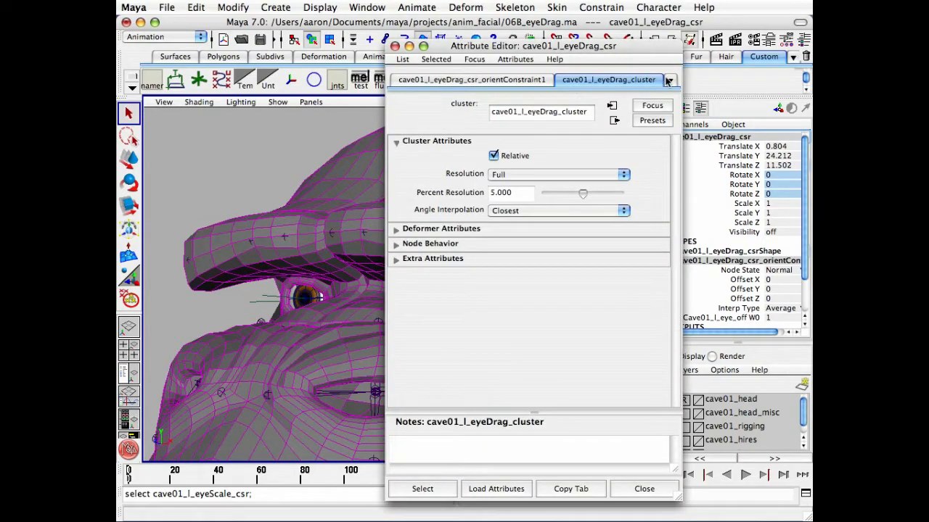
pyautogui.click(670, 81)
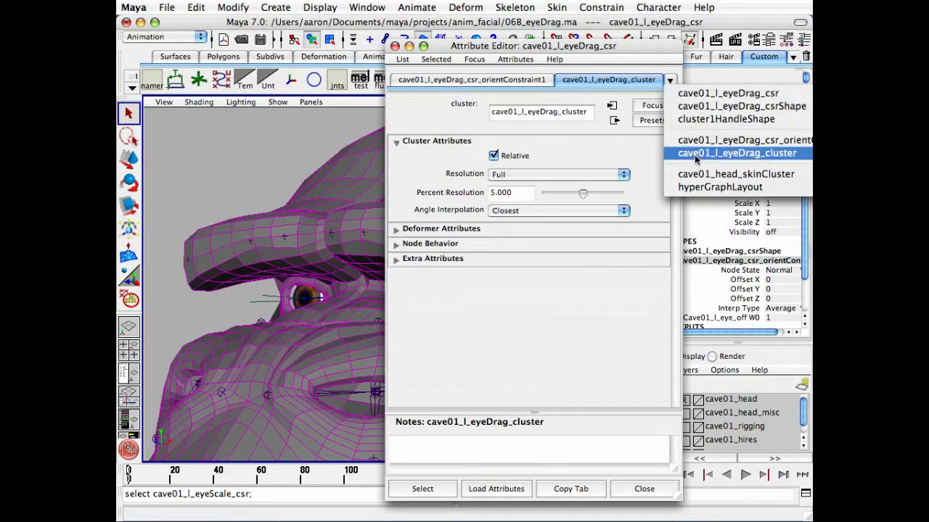
pyautogui.click(696, 154)
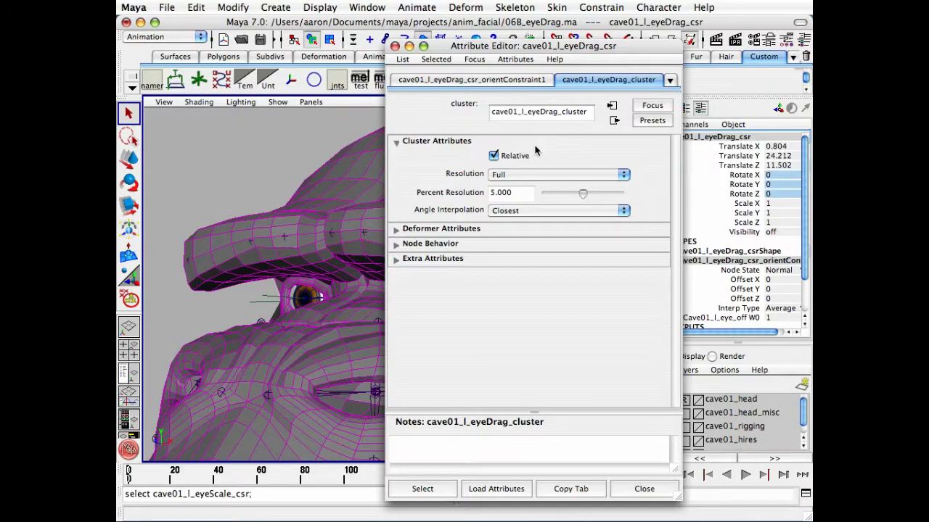
pyautogui.click(432, 489)
pyautogui.click(644, 489)
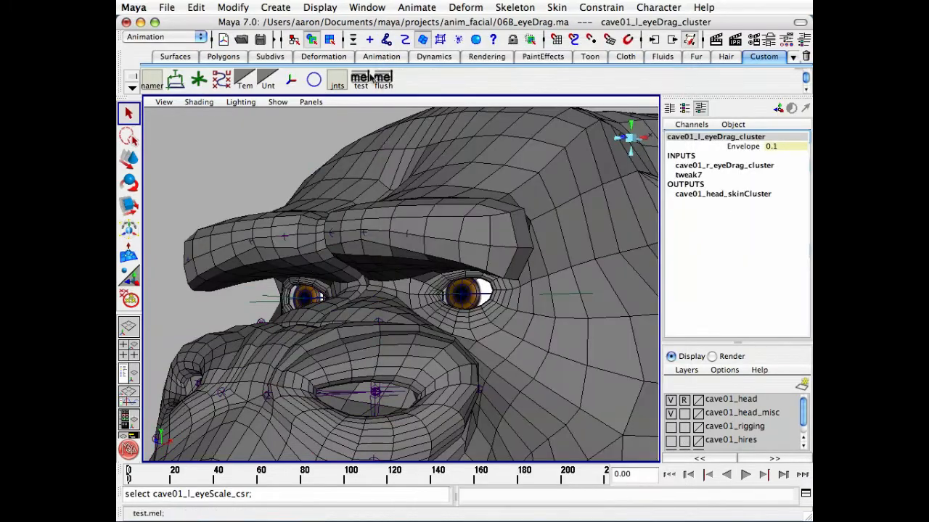
# Select the vertices around the left eye that belong to the eye drag cluster, using the Edit Membership Tool.
pyautogui.click(468, 9)
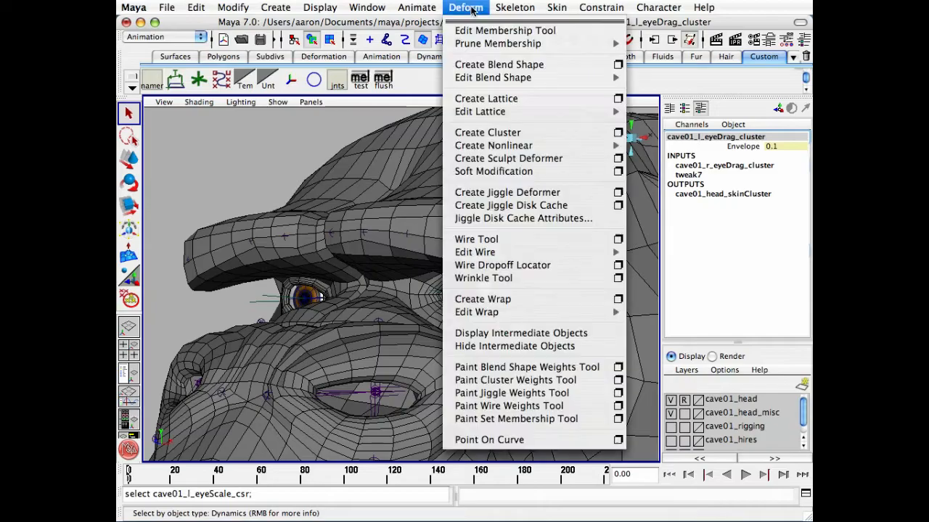
pyautogui.click(481, 31)
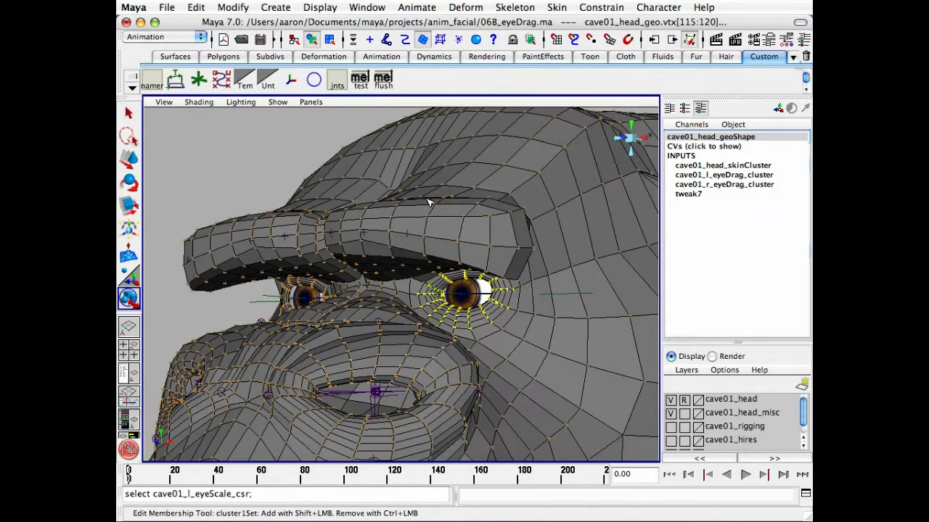
pyautogui.moveTo(484, 310)
pyautogui.keyDown('alt'); pyautogui.mouseDown()
pyautogui.moveTo(474, 361)
pyautogui.moveTo(483, 314)
pyautogui.mouseUp(); pyautogui.keyUp('alt')
pyautogui.keyDown('alt'); pyautogui.moveTo(483, 314); pyautogui.dragTo(535, 296, button='right'); pyautogui.keyUp('alt')
pyautogui.keyDown('alt'); pyautogui.moveTo(535, 296); pyautogui.dragTo(425, 251); pyautogui.keyUp('alt')
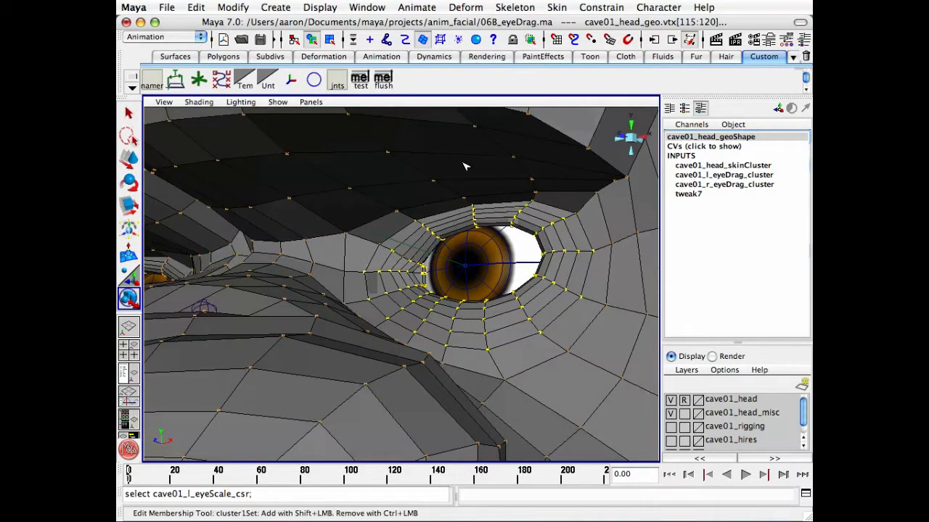
pyautogui.press('q')
pyautogui.press('z')
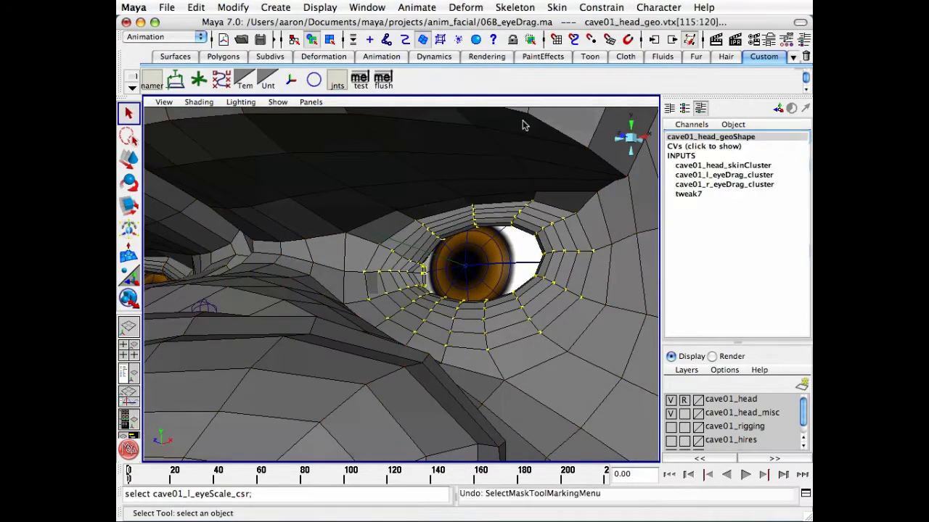
# Create a cluster from the selected left-eye vertices in Relative mode with envelope 1, and clear the selection.
pyautogui.click(468, 8)
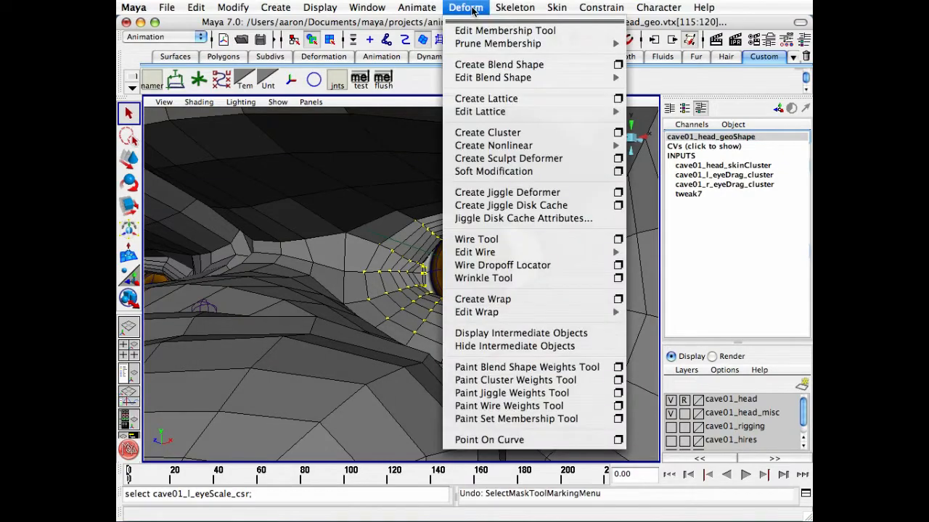
pyautogui.click(618, 134)
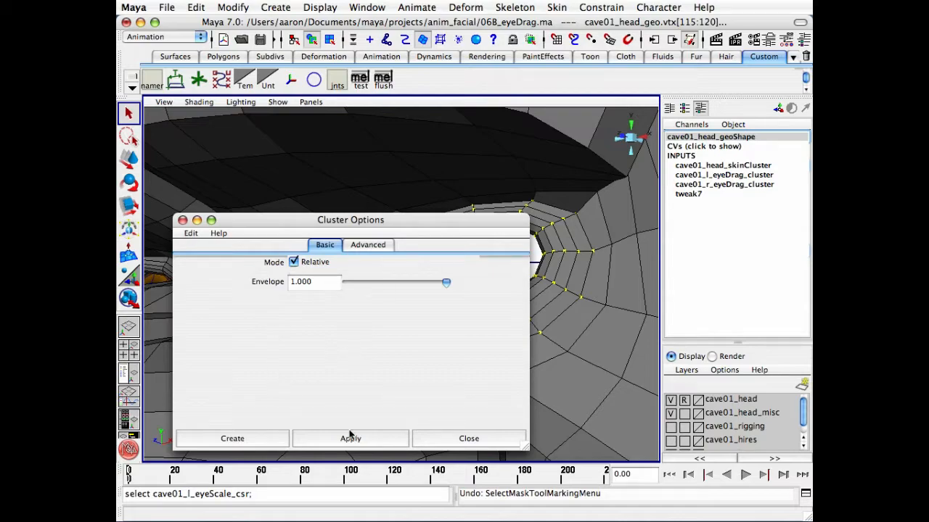
pyautogui.click(228, 439)
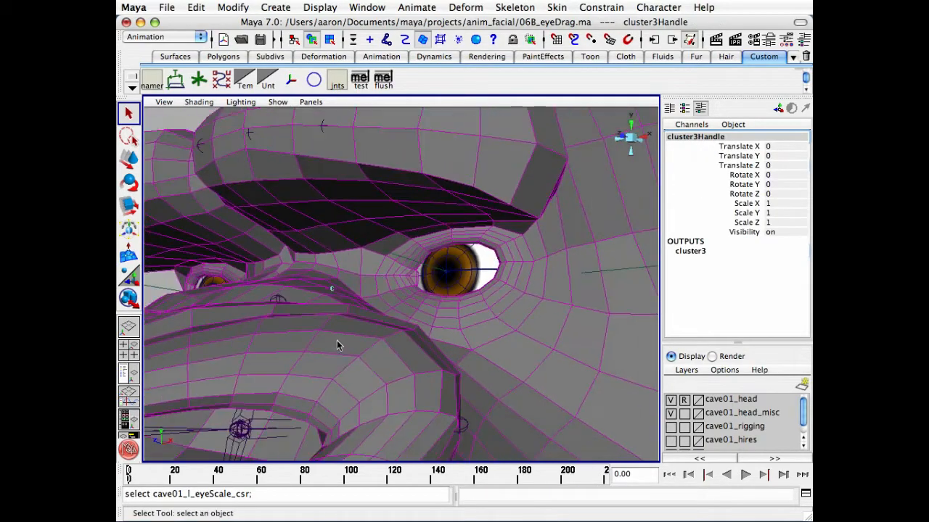
pyautogui.keyDown('alt'); pyautogui.moveTo(381, 380); pyautogui.dragTo(207, 308, button='right'); pyautogui.keyUp('alt')
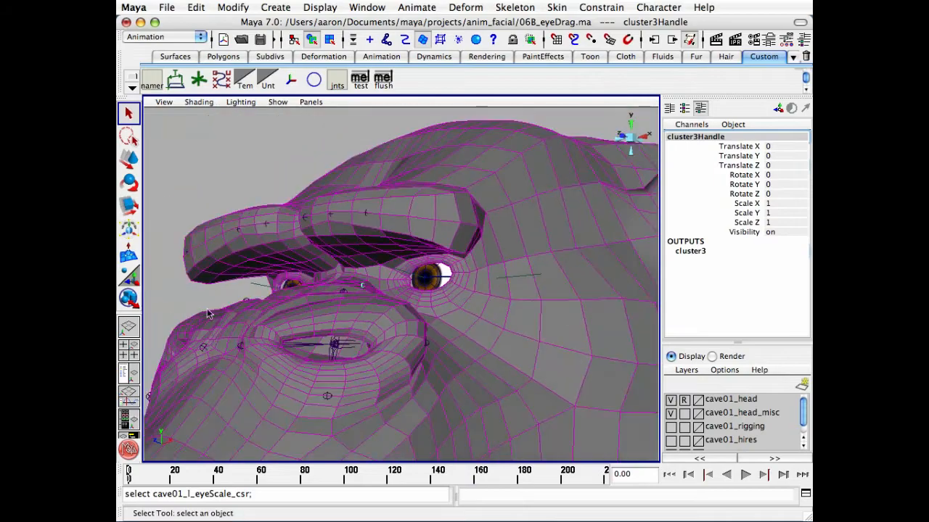
pyautogui.click(211, 183)
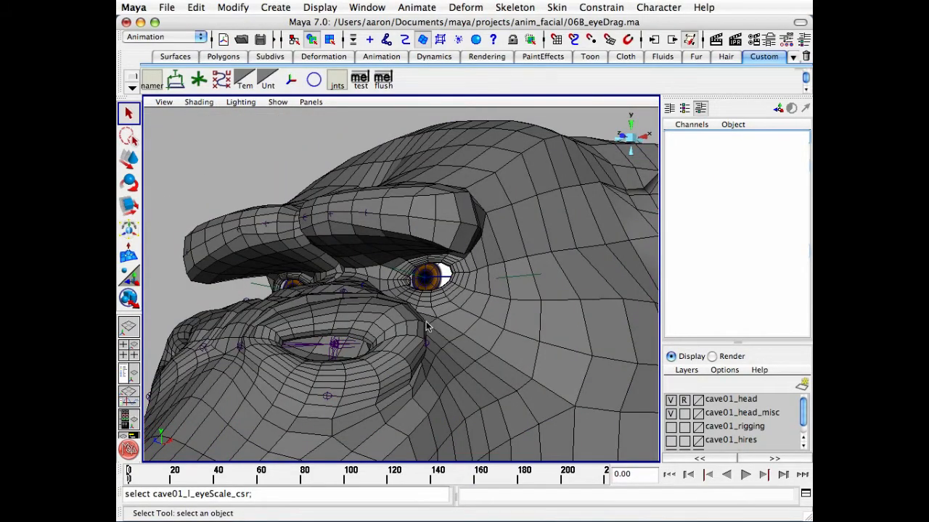
# Test the new cluster by moving its handle about -0.147 along X, undo the move and deselect the handle.
pyautogui.keyDown('alt'); pyautogui.moveTo(379, 307); pyautogui.dragTo(265, 326); pyautogui.keyUp('alt')
pyautogui.press('h')
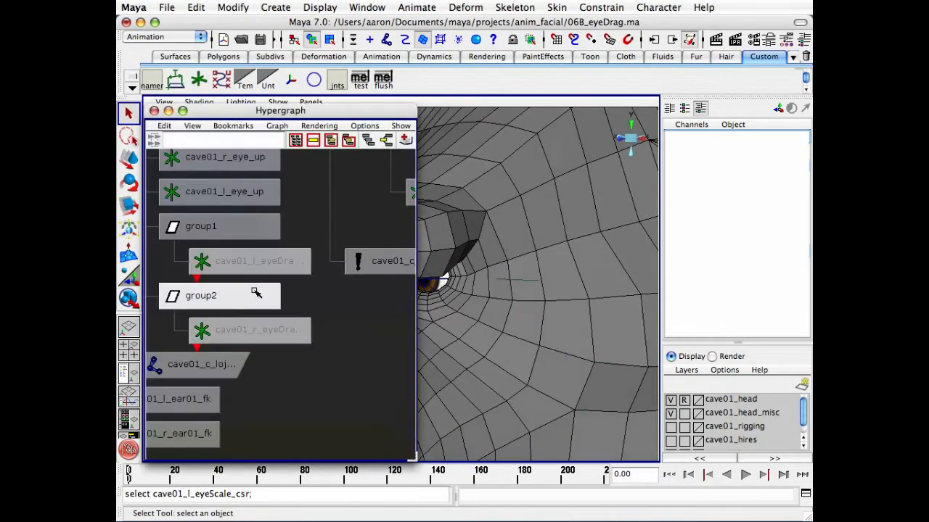
pyautogui.keyDown('alt'); pyautogui.moveTo(332, 271); pyautogui.dragTo(305, 283, button='middle'); pyautogui.keyUp('alt')
pyautogui.keyDown('alt'); pyautogui.moveTo(305, 283); pyautogui.dragTo(169, 289, button='right'); pyautogui.keyUp('alt')
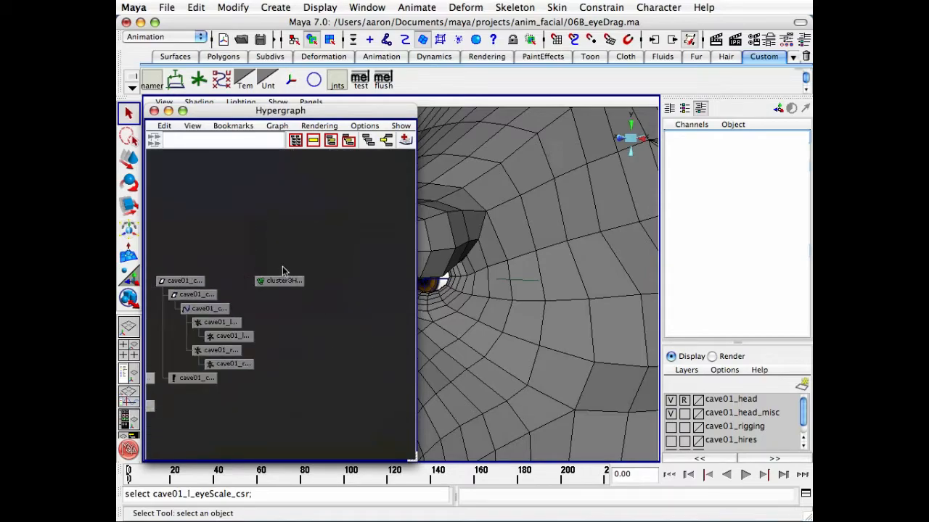
pyautogui.click(283, 279)
pyautogui.click(154, 110)
pyautogui.keyDown('alt'); pyautogui.moveTo(276, 194); pyautogui.dragTo(438, 296); pyautogui.keyUp('alt')
pyautogui.press('w')
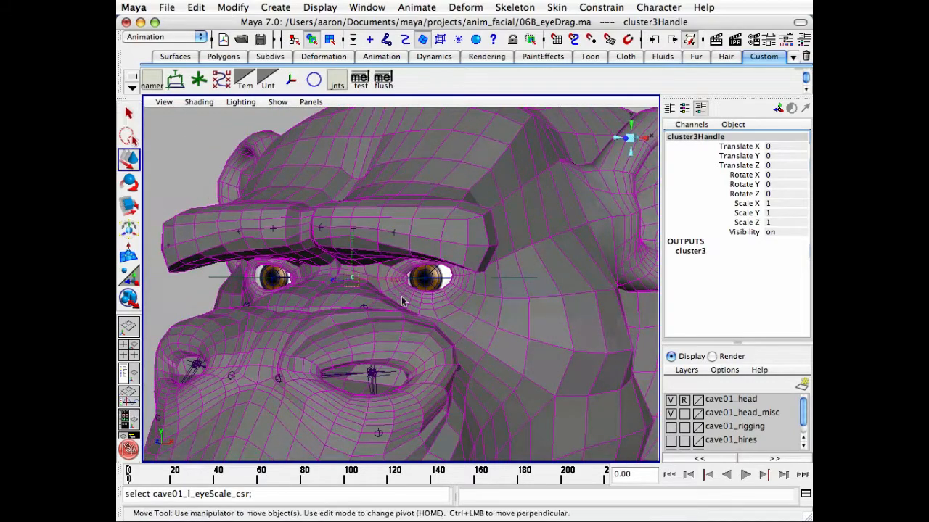
pyautogui.moveTo(398, 281); pyautogui.dragTo(381, 286)
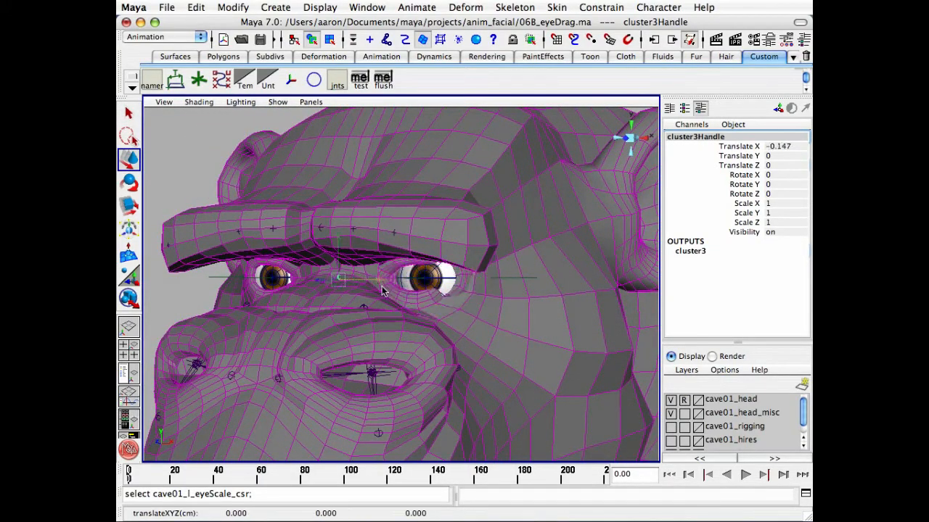
pyautogui.press('super+z')
pyautogui.press('q')
pyautogui.click(173, 193)
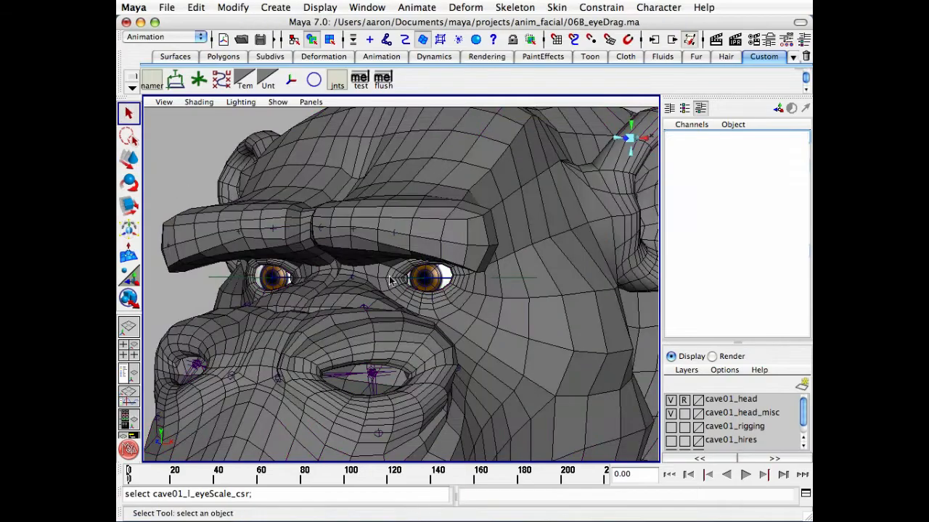
# Create a locator and rename it cave01_l_eyeScale_csr.
pyautogui.moveTo(390, 281)
pyautogui.keyDown('alt'); pyautogui.mouseDown()
pyautogui.moveTo(377, 266)
pyautogui.moveTo(401, 257)
pyautogui.mouseUp(); pyautogui.keyUp('alt')
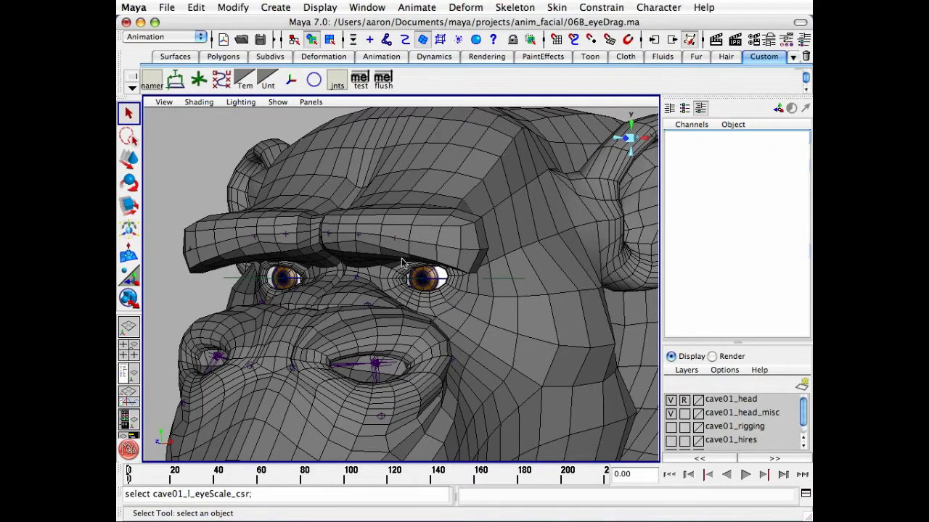
pyautogui.keyDown('alt'); pyautogui.moveTo(401, 263); pyautogui.dragTo(377, 257); pyautogui.keyUp('alt')
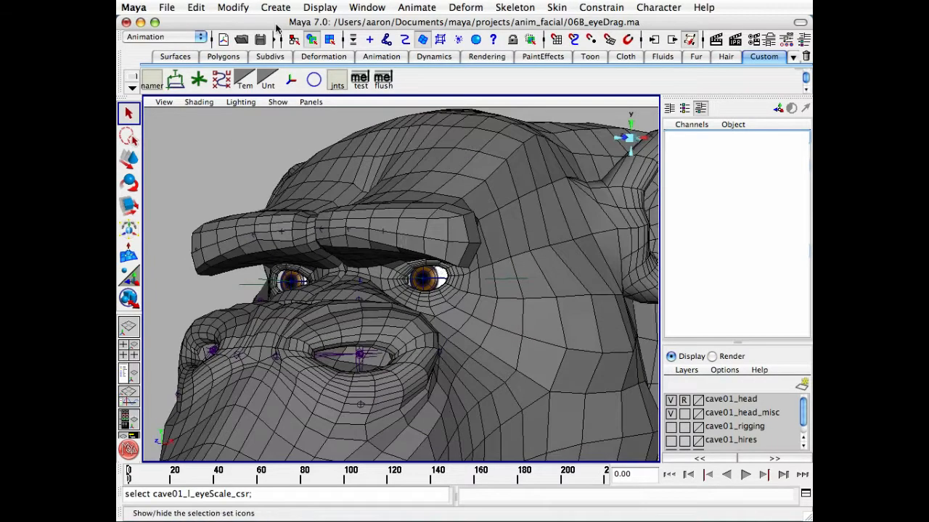
pyautogui.click(273, 9)
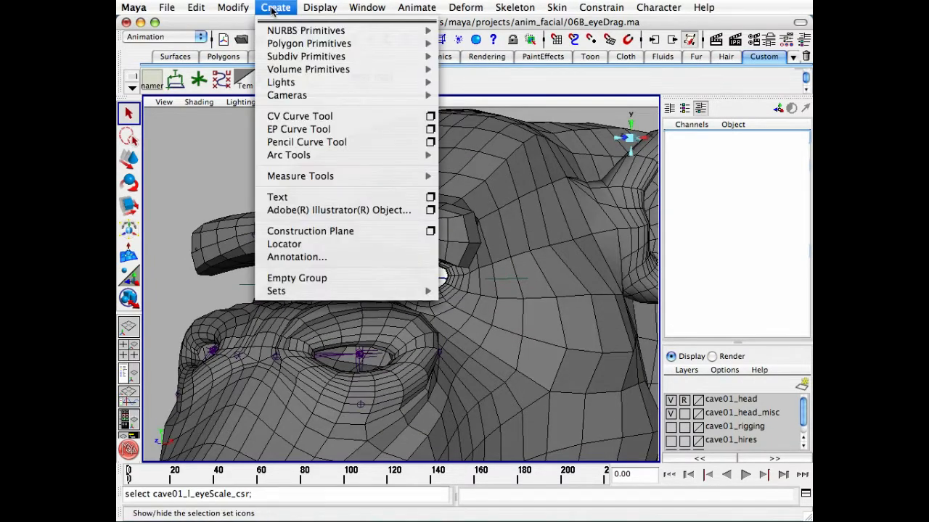
pyautogui.click(342, 244)
pyautogui.click(717, 139)
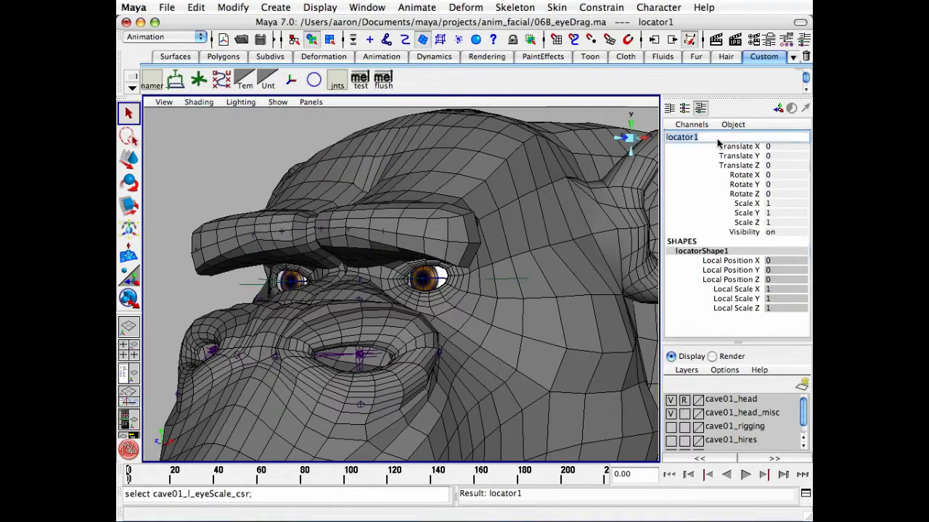
pyautogui.write('cave01_l_eyeS')
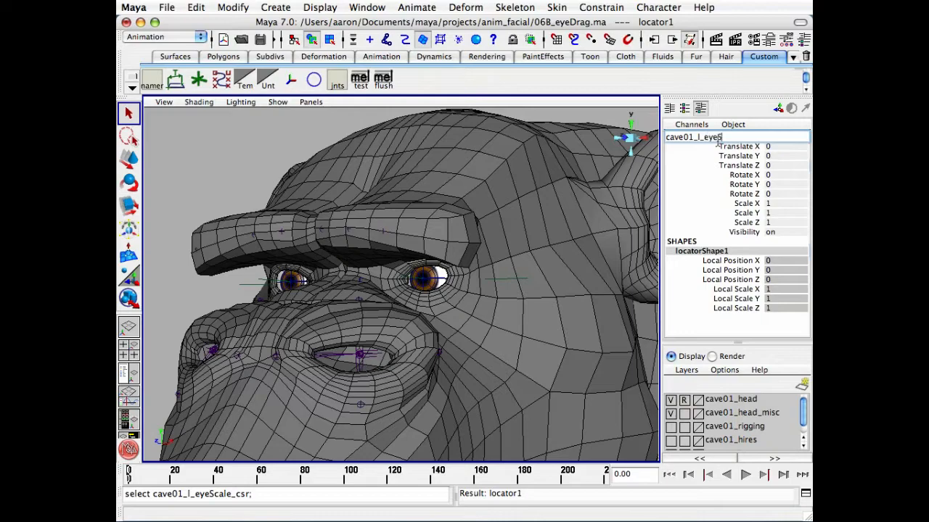
pyautogui.write('cale_csr')
pyautogui.press('Return')
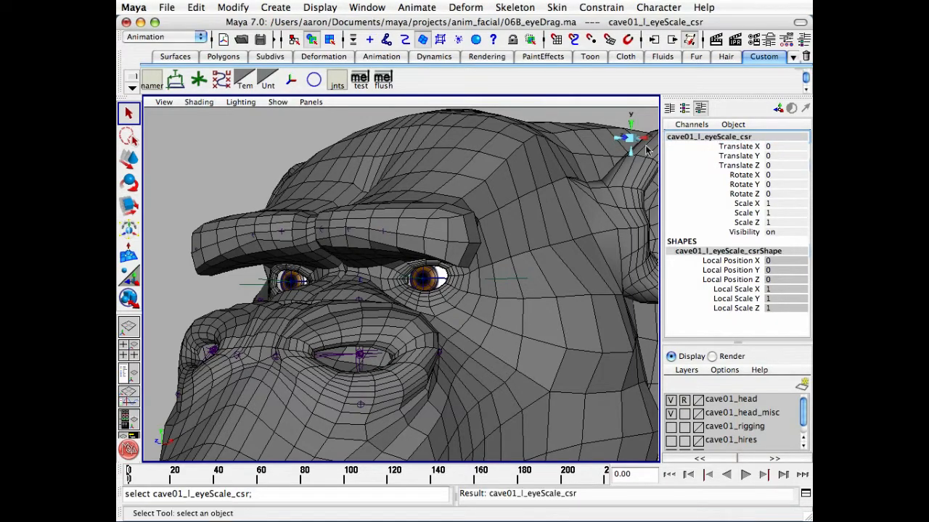
# Open the Hypergraph and select the left eye offset node cave01_l_eye_off.
pyautogui.keyDown('alt'); pyautogui.moveTo(399, 237); pyautogui.dragTo(428, 341); pyautogui.keyUp('alt')
pyautogui.press('h')
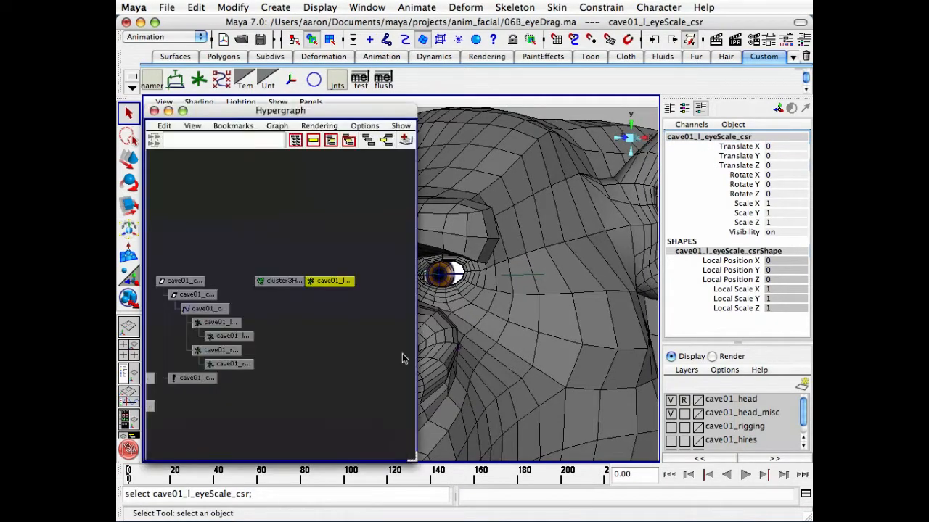
pyautogui.keyDown('alt'); pyautogui.moveTo(402, 355); pyautogui.dragTo(245, 350, button='right'); pyautogui.keyUp('alt')
pyautogui.keyDown('alt'); pyautogui.moveTo(244, 350); pyautogui.dragTo(277, 175, button='middle'); pyautogui.keyUp('alt')
pyautogui.keyDown('alt'); pyautogui.moveTo(245, 313); pyautogui.dragTo(345, 315, button='right'); pyautogui.keyUp('alt')
pyautogui.keyDown('alt'); pyautogui.moveTo(221, 280); pyautogui.dragTo(351, 371, button='middle'); pyautogui.keyUp('alt')
pyautogui.keyDown('alt'); pyautogui.moveTo(272, 379); pyautogui.dragTo(390, 361, button='right'); pyautogui.keyUp('alt')
pyautogui.keyDown('alt'); pyautogui.moveTo(207, 351); pyautogui.dragTo(288, 374, button='right'); pyautogui.keyUp('alt')
pyautogui.click(279, 373)
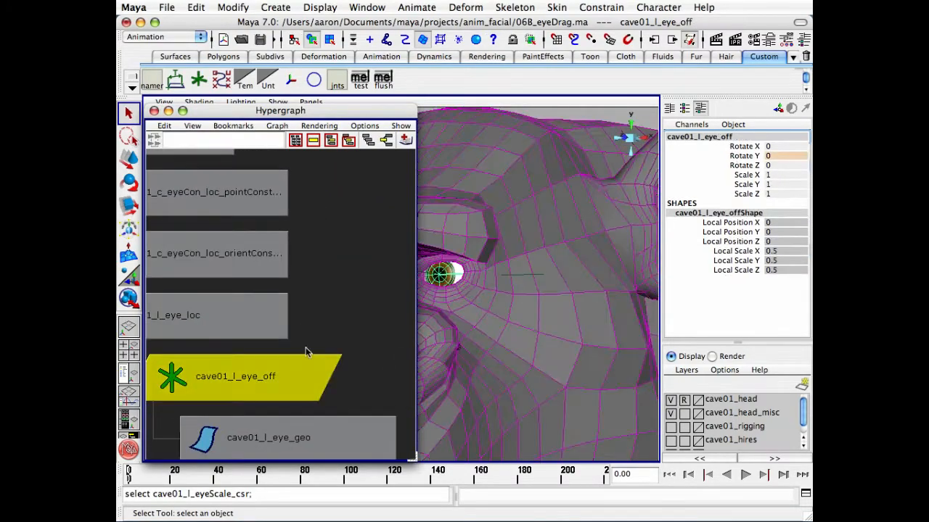
# Point-constrain cave01_l_eyeScale_csr to cave01_l_eye_off to snap it to the left eye, and delete the constraint.
pyautogui.keyDown('alt'); pyautogui.moveTo(356, 326); pyautogui.dragTo(218, 283, button='right'); pyautogui.keyUp('alt')
pyautogui.keyDown('alt'); pyautogui.moveTo(344, 188); pyautogui.dragTo(283, 318, button='middle'); pyautogui.keyUp('alt')
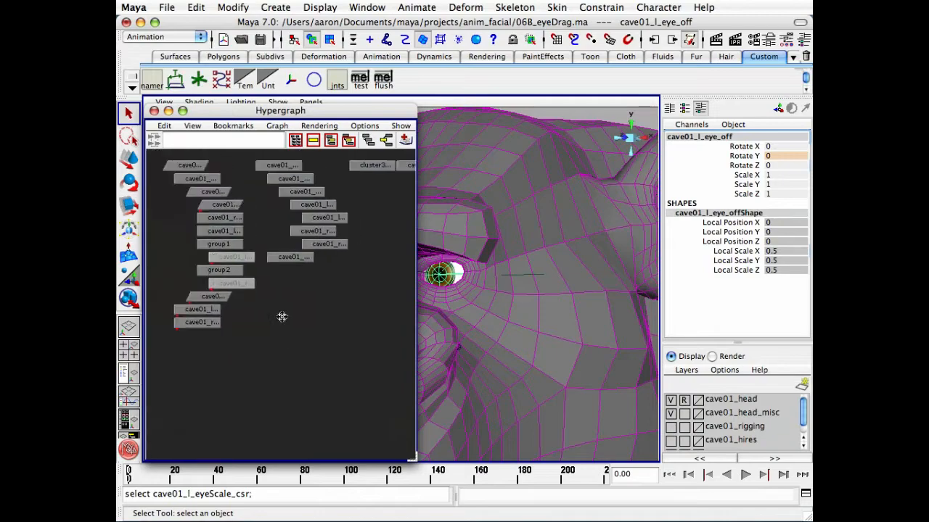
pyautogui.keyDown('alt'); pyautogui.moveTo(339, 216); pyautogui.dragTo(215, 331, button='middle'); pyautogui.keyUp('alt')
pyautogui.keyDown('alt'); pyautogui.moveTo(217, 332); pyautogui.dragTo(312, 325, button='right'); pyautogui.keyUp('alt')
pyautogui.keyDown('alt'); pyautogui.moveTo(267, 323); pyautogui.dragTo(187, 348, button='middle'); pyautogui.keyUp('alt')
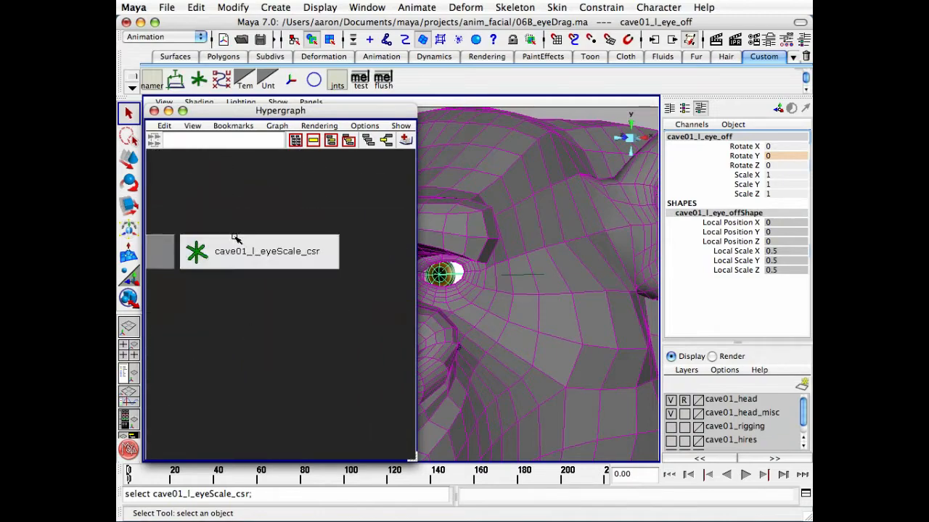
pyautogui.click(246, 251)
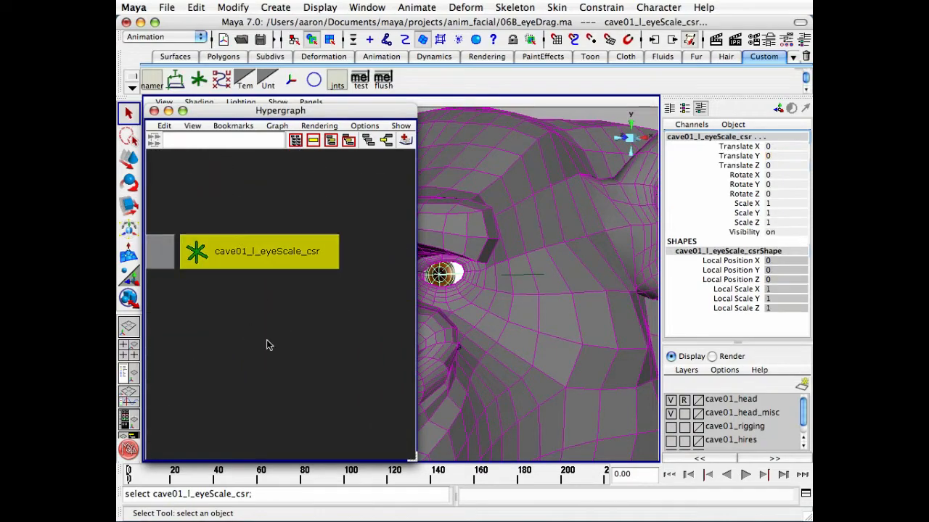
pyautogui.click(601, 7)
pyautogui.click(646, 34)
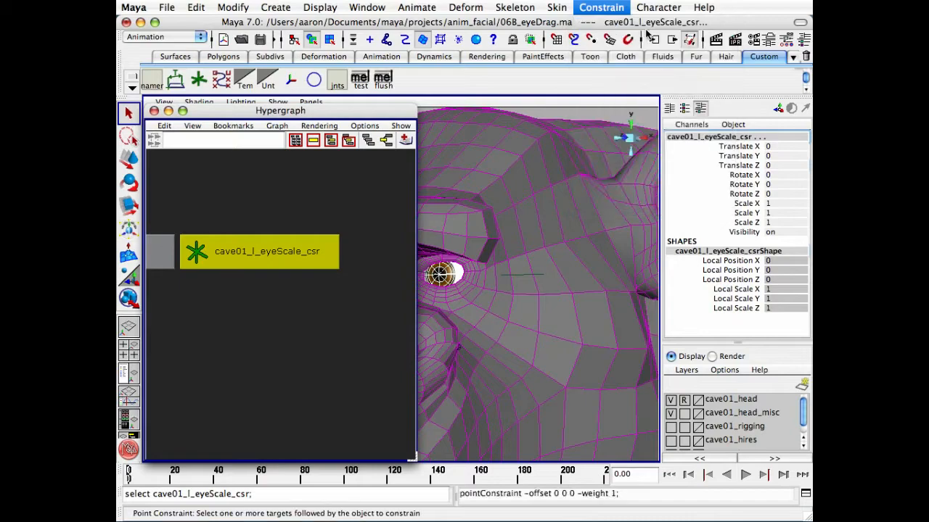
pyautogui.press('Delete')
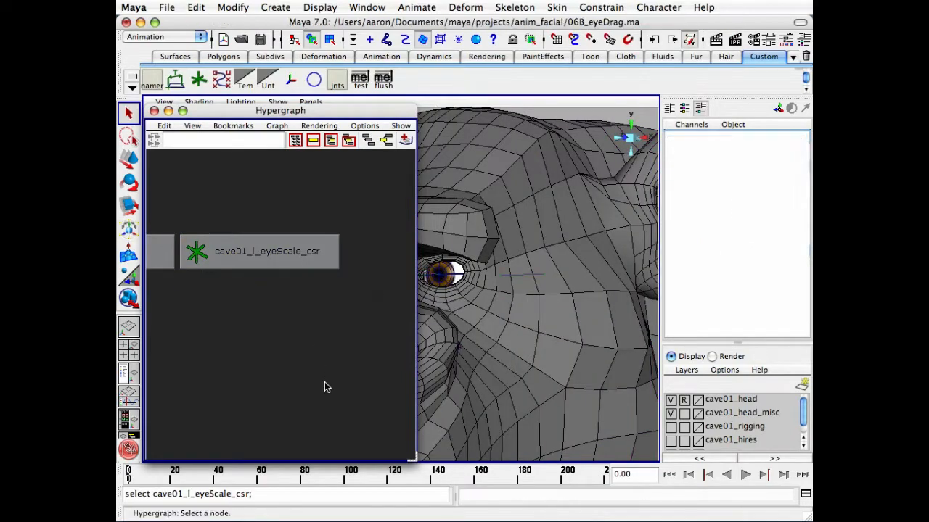
# Select cave01_l_eyeScale_csr in the Hypergraph and check its placement at the left eye.
pyautogui.moveTo(286, 214); pyautogui.dragTo(302, 272)
pyautogui.keyDown('alt'); pyautogui.moveTo(517, 294); pyautogui.dragTo(500, 301, button='right'); pyautogui.keyUp('alt')
pyautogui.keyDown('alt'); pyautogui.moveTo(454, 301); pyautogui.dragTo(512, 287, button='middle'); pyautogui.keyUp('alt')
pyautogui.keyDown('alt'); pyautogui.moveTo(308, 324); pyautogui.dragTo(244, 310, button='right'); pyautogui.keyUp('alt')
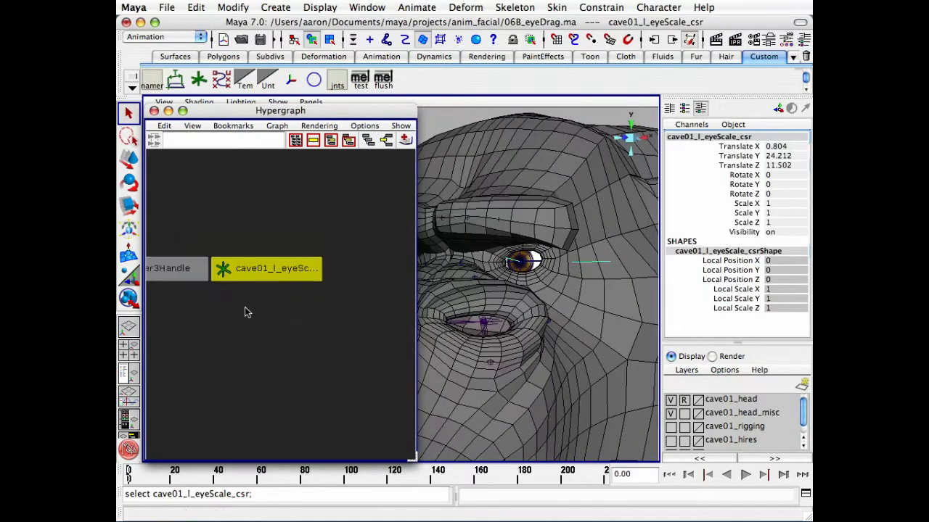
pyautogui.keyDown('alt'); pyautogui.moveTo(244, 310); pyautogui.dragTo(288, 307, button='middle'); pyautogui.keyUp('alt')
pyautogui.keyDown('alt'); pyautogui.moveTo(288, 307); pyautogui.dragTo(316, 297, button='right'); pyautogui.keyUp('alt')
pyautogui.keyDown('alt'); pyautogui.moveTo(314, 296); pyautogui.dragTo(293, 349, button='middle'); pyautogui.keyUp('alt')
pyautogui.keyDown('alt'); pyautogui.moveTo(363, 257); pyautogui.dragTo(296, 301, button='middle'); pyautogui.keyUp('alt')
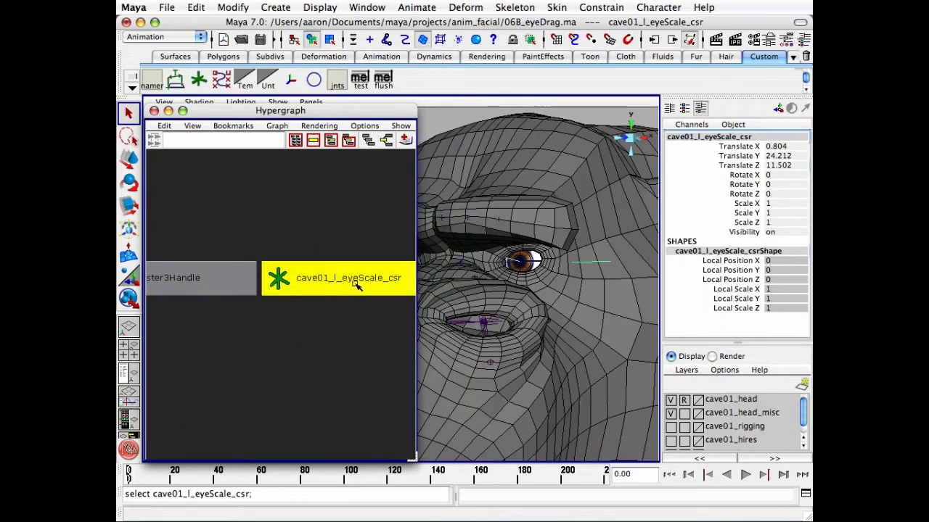
# Select cluster3Handle in the Hypergraph and open its Attribute Editor.
pyautogui.keyDown('alt'); pyautogui.moveTo(229, 309); pyautogui.dragTo(301, 305, button='middle'); pyautogui.keyUp('alt')
pyautogui.moveTo(248, 220); pyautogui.dragTo(252, 339)
pyautogui.keyDown('alt'); pyautogui.moveTo(237, 328); pyautogui.dragTo(241, 326, button='middle'); pyautogui.keyUp('alt')
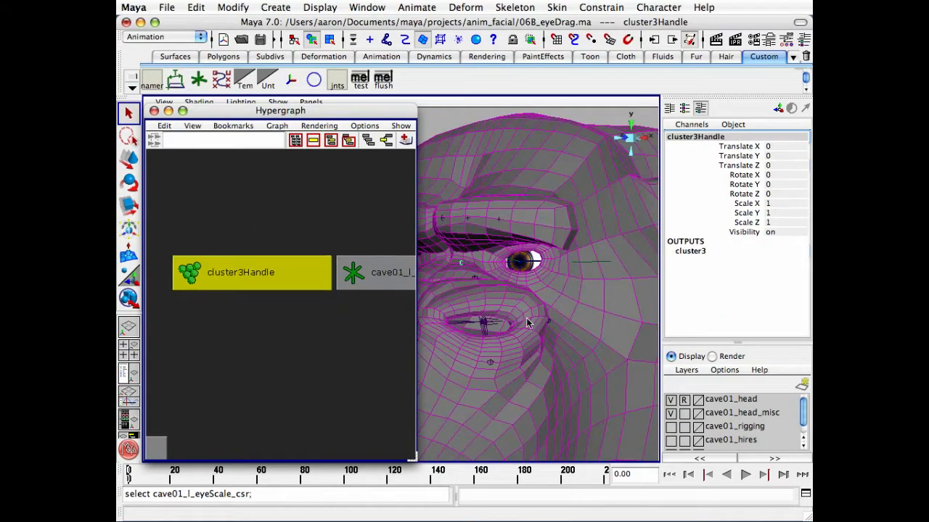
pyautogui.keyDown('alt'); pyautogui.moveTo(526, 318); pyautogui.dragTo(539, 312, button='middle'); pyautogui.keyUp('alt')
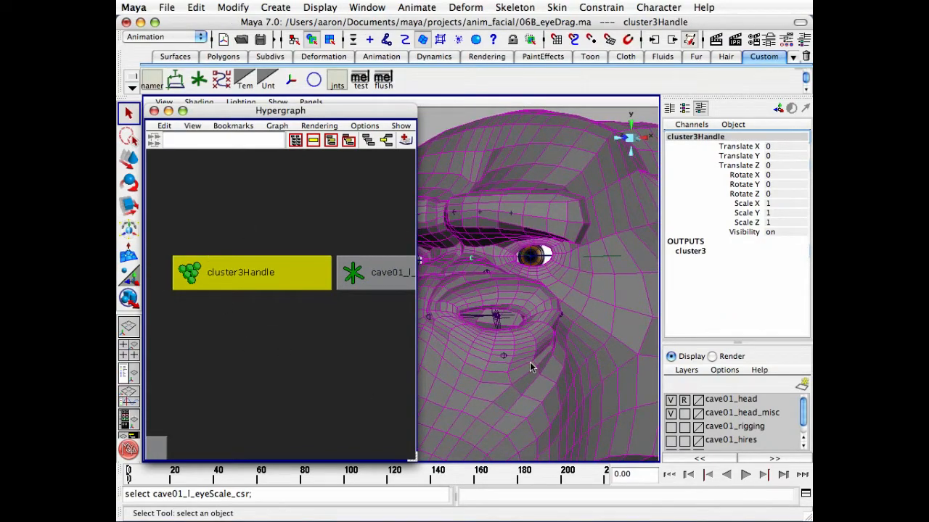
pyautogui.hotkey('ctrl', 'a')
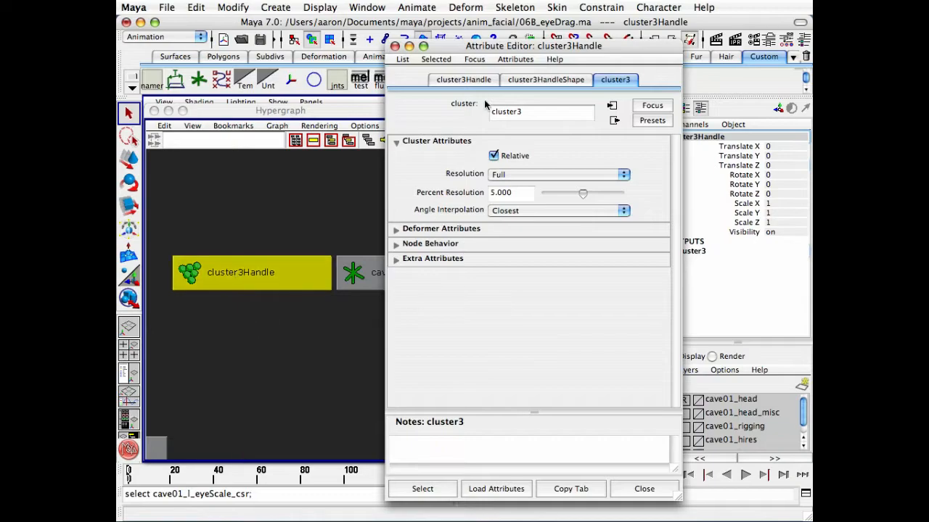
pyautogui.moveTo(512, 47); pyautogui.dragTo(557, 44)
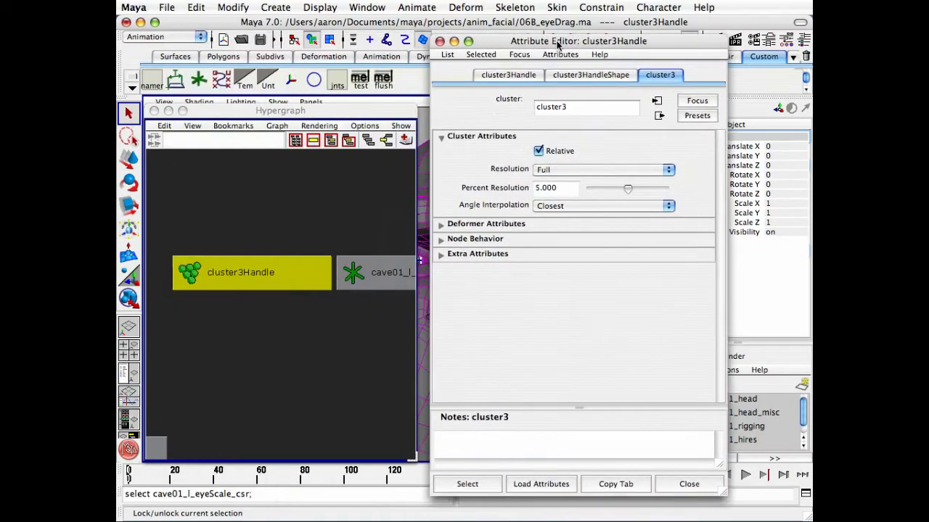
# Set the Weighted Node of cluster3HandleShape to cave01_l_eyeScale_csr and close the Attribute Editor.
pyautogui.click(594, 76)
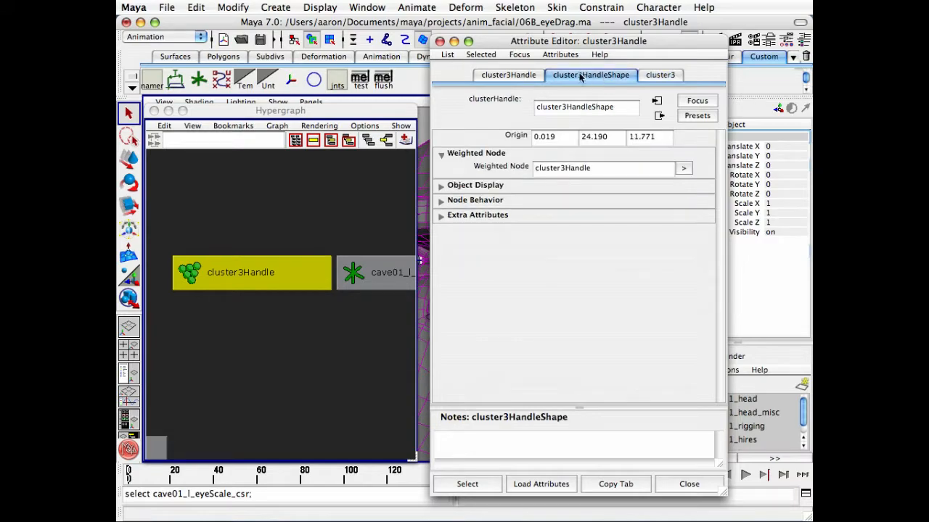
pyautogui.moveTo(603, 169); pyautogui.dragTo(537, 169)
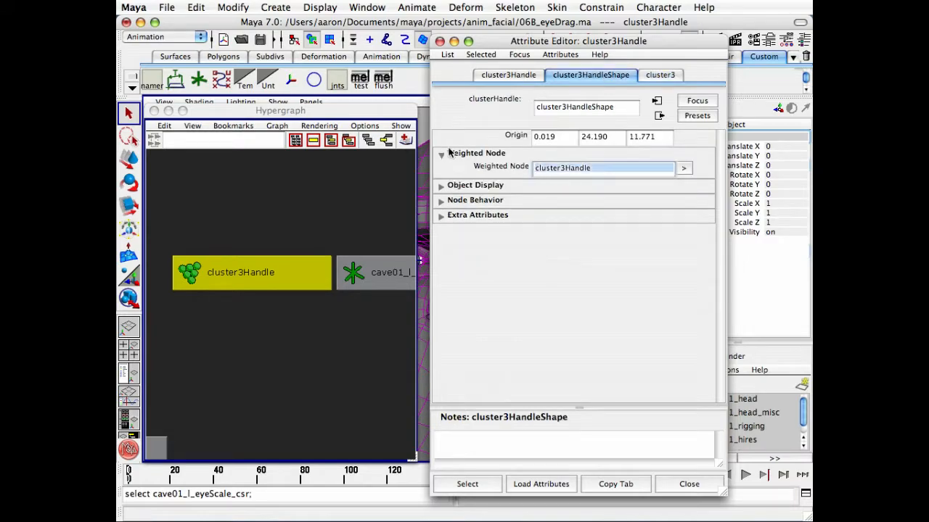
pyautogui.write('cave01_l_eyeScale_csr')
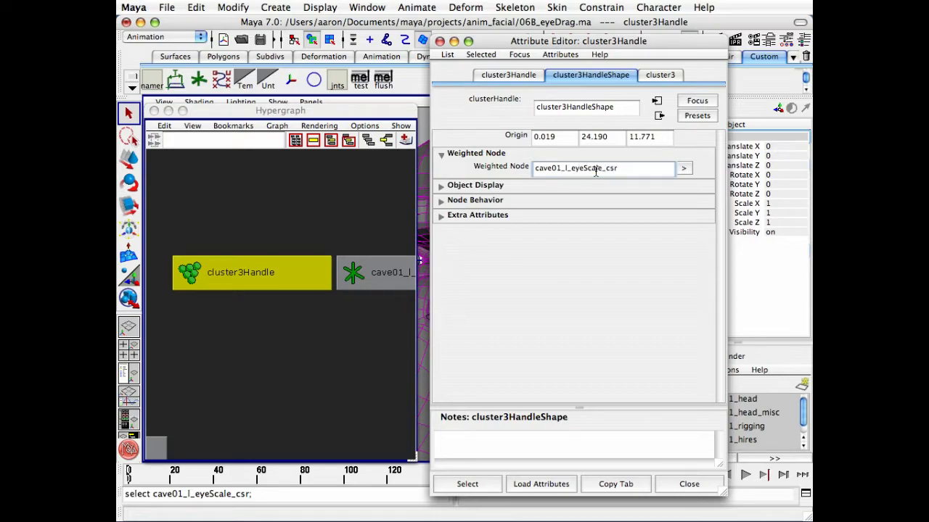
pyautogui.press('Return')
pyautogui.click(690, 483)
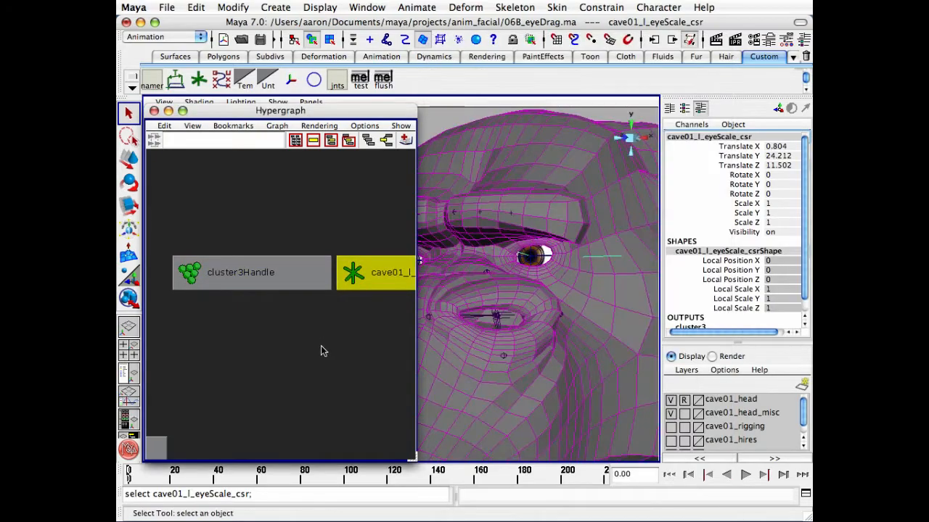
# Test the weighted locator by scaling cave01_l_eyeScale_csr to about 0.675 in Y, and undo the scale.
pyautogui.keyDown('alt'); pyautogui.moveTo(496, 289); pyautogui.dragTo(488, 280, button='right'); pyautogui.keyUp('alt')
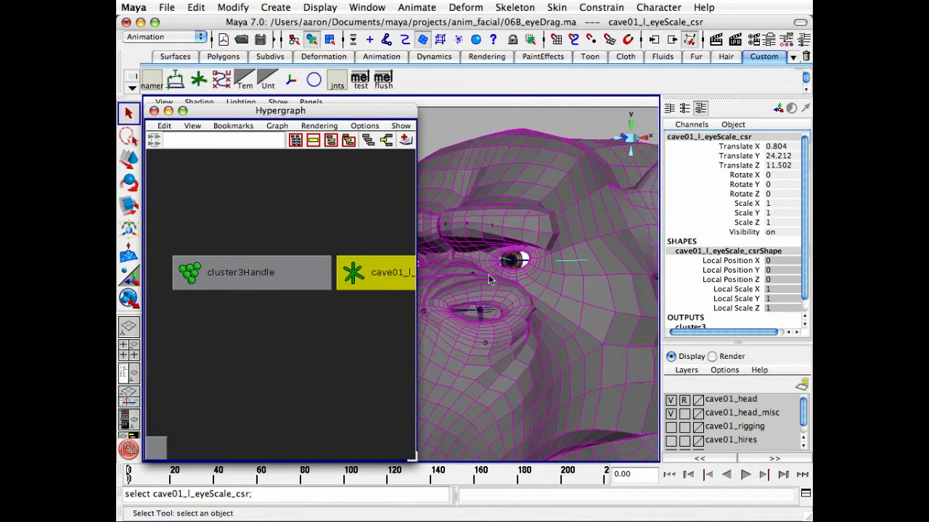
pyautogui.keyDown('alt'); pyautogui.moveTo(488, 280); pyautogui.dragTo(533, 297, button='middle'); pyautogui.keyUp('alt')
pyautogui.moveTo(412, 459); pyautogui.dragTo(324, 450)
pyautogui.press('r')
pyautogui.keyDown('alt'); pyautogui.moveTo(496, 245); pyautogui.dragTo(455, 258, button='middle'); pyautogui.keyUp('alt')
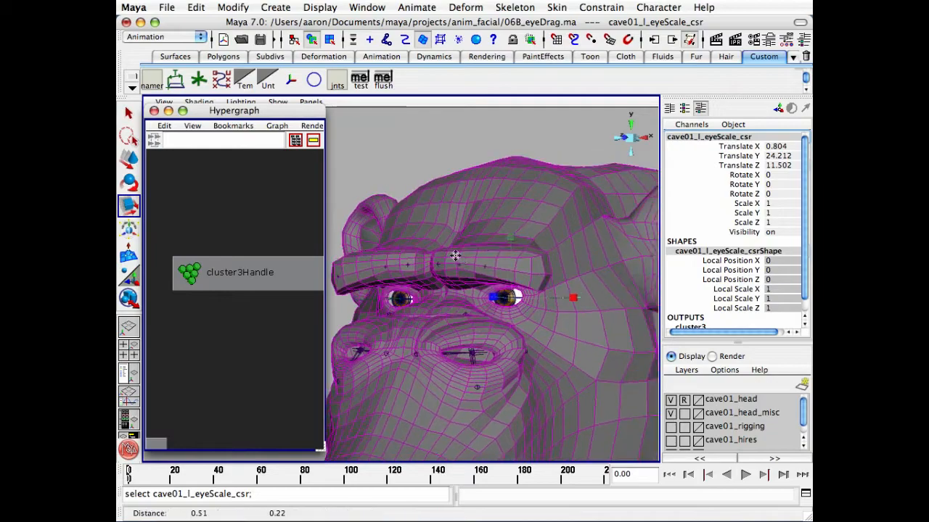
pyautogui.keyDown('alt'); pyautogui.moveTo(455, 258); pyautogui.dragTo(611, 249, button='right'); pyautogui.keyUp('alt')
pyautogui.keyDown('alt'); pyautogui.moveTo(611, 249); pyautogui.dragTo(449, 225, button='middle'); pyautogui.keyUp('alt')
pyautogui.moveTo(486, 230); pyautogui.dragTo(483, 250)
pyautogui.press('z')
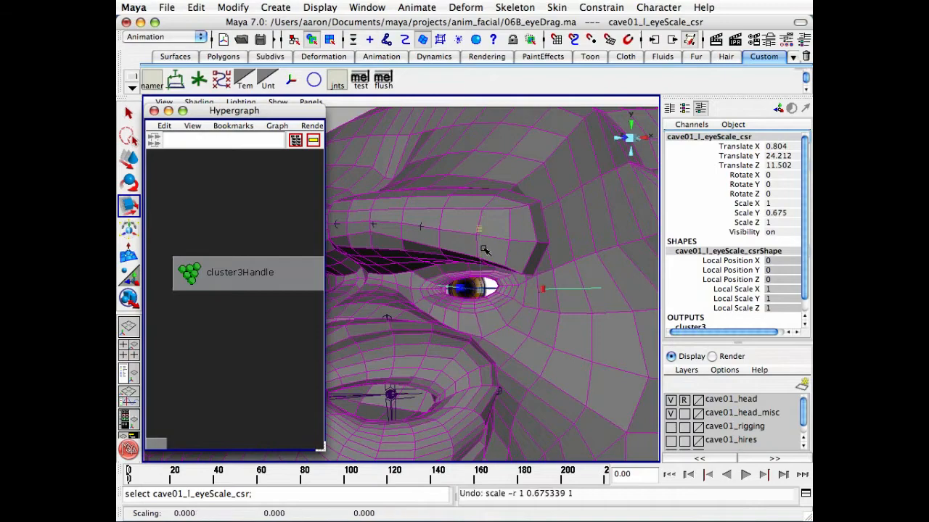
pyautogui.keyDown('alt'); pyautogui.moveTo(532, 271); pyautogui.dragTo(457, 267, button='right'); pyautogui.keyUp('alt')
pyautogui.keyDown('alt'); pyautogui.moveTo(491, 259); pyautogui.dragTo(382, 271); pyautogui.keyUp('alt')
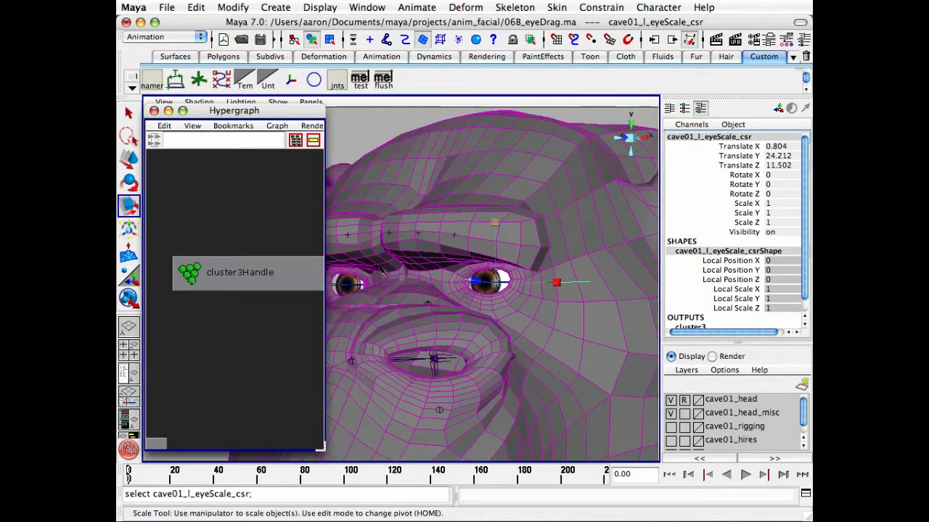
# Clear the selection, reselect cave01_l_eyeScale_csr in the Hypergraph and return to the Select Tool.
pyautogui.click(232, 344)
pyautogui.keyDown('alt'); pyautogui.moveTo(217, 306); pyautogui.dragTo(164, 298, button='middle'); pyautogui.keyUp('alt')
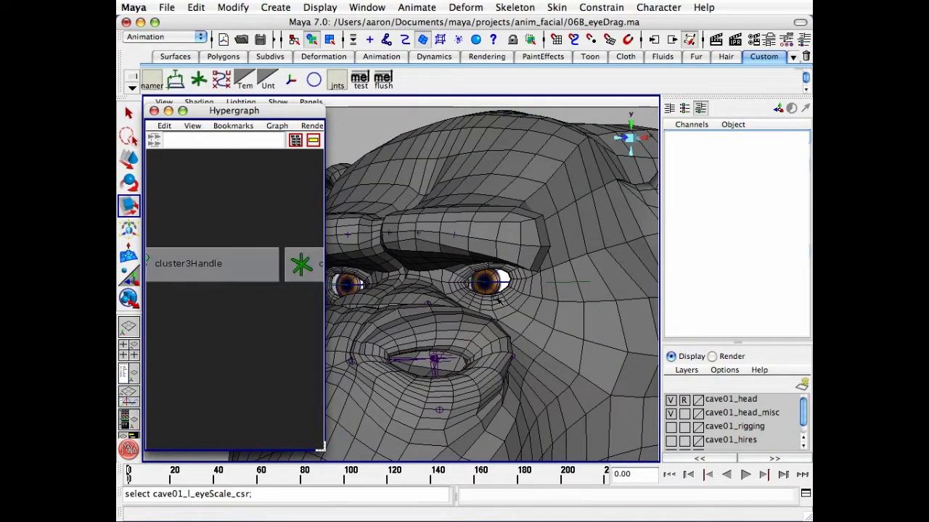
pyautogui.keyDown('alt'); pyautogui.moveTo(498, 300); pyautogui.dragTo(385, 316, button='right'); pyautogui.keyUp('alt')
pyautogui.keyDown('alt'); pyautogui.moveTo(250, 304); pyautogui.dragTo(142, 299, button='middle'); pyautogui.keyUp('alt')
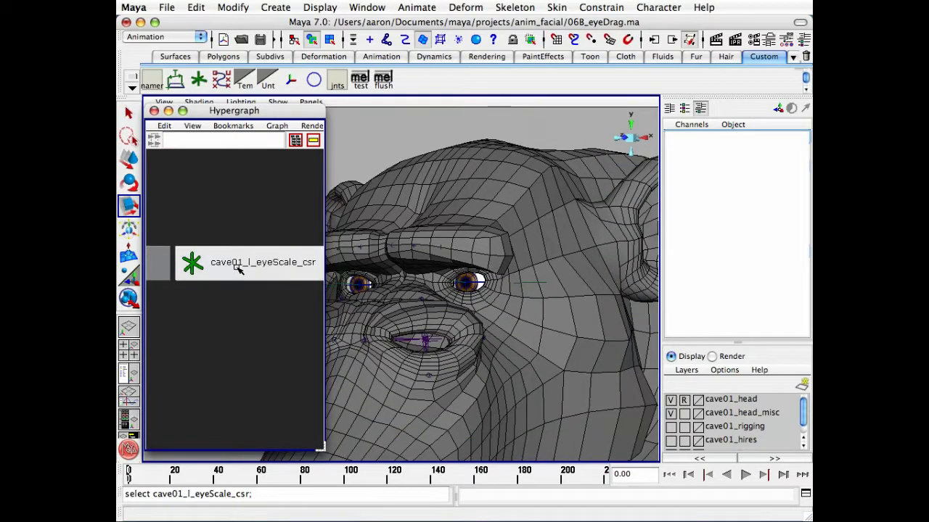
pyautogui.click(238, 269)
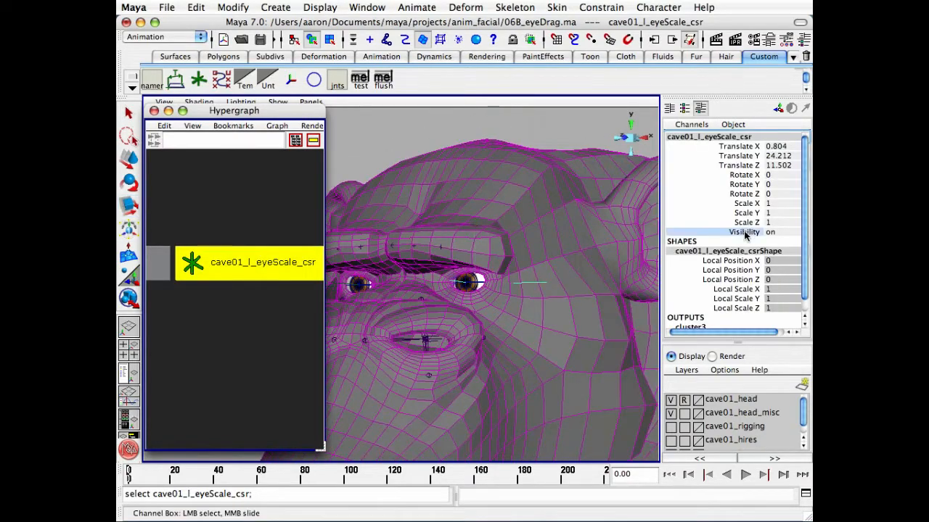
pyautogui.click(236, 199)
pyautogui.click(240, 263)
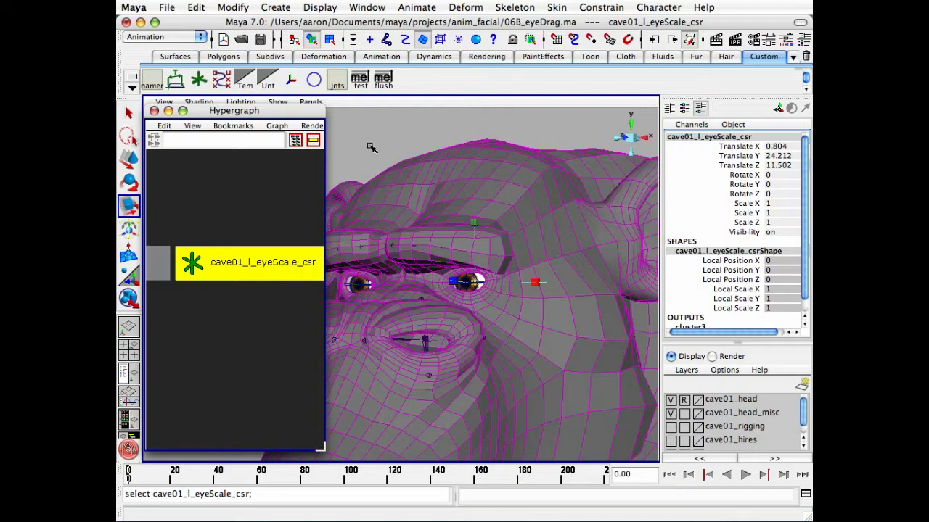
pyautogui.press('q')
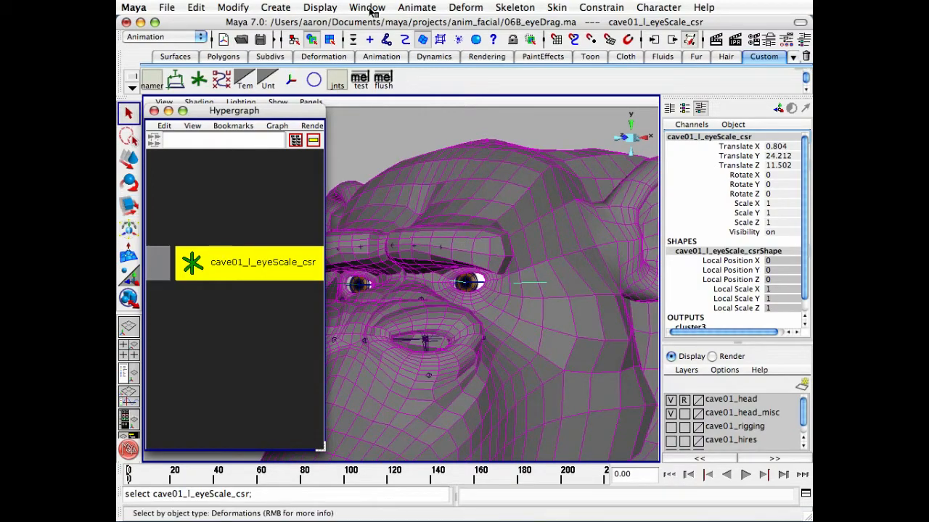
# Open the Connection Editor and load cave01_l_eyeScale_csr as the output node, showing its transform attributes.
pyautogui.click(369, 8)
pyautogui.moveTo(375, 29)
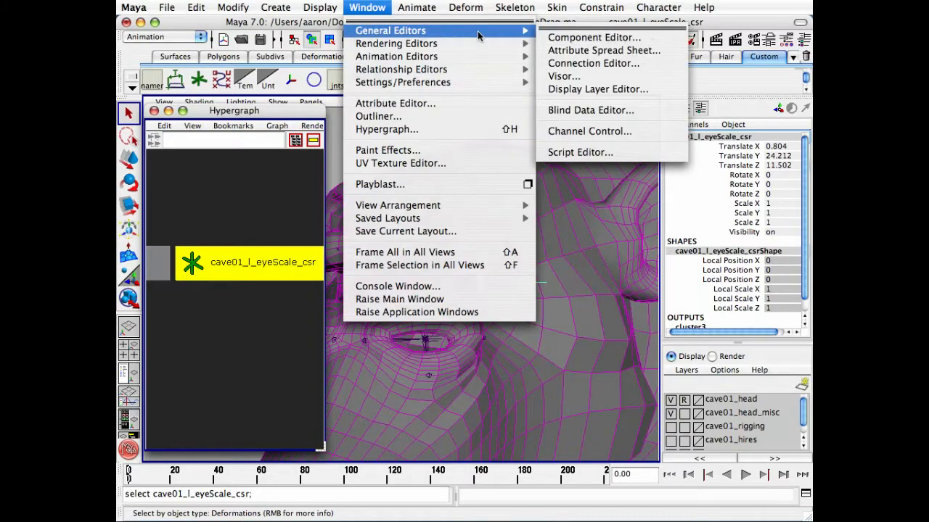
pyautogui.click(670, 65)
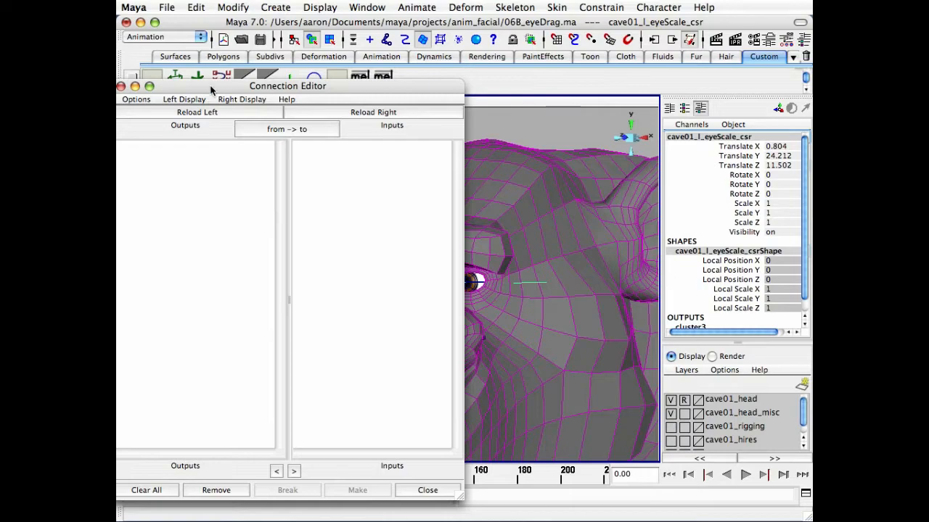
pyautogui.moveTo(211, 88); pyautogui.dragTo(243, 81)
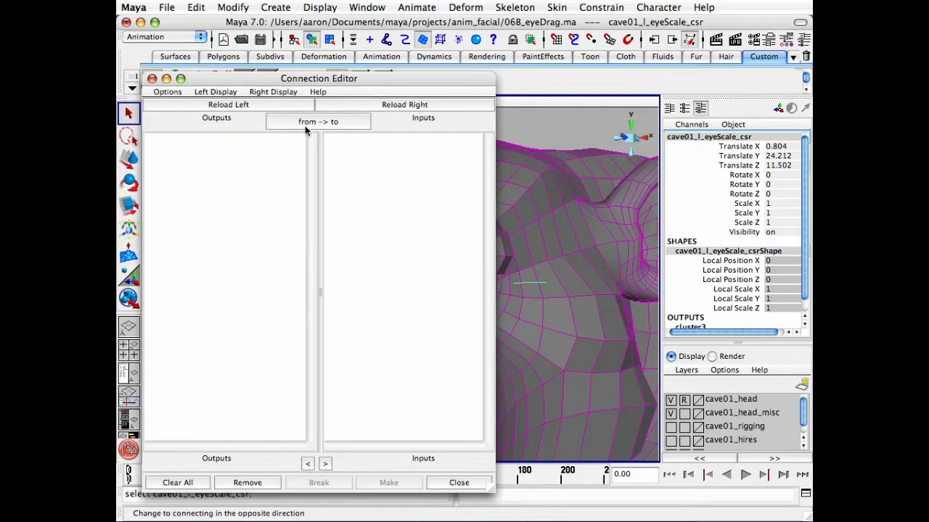
pyautogui.click(224, 107)
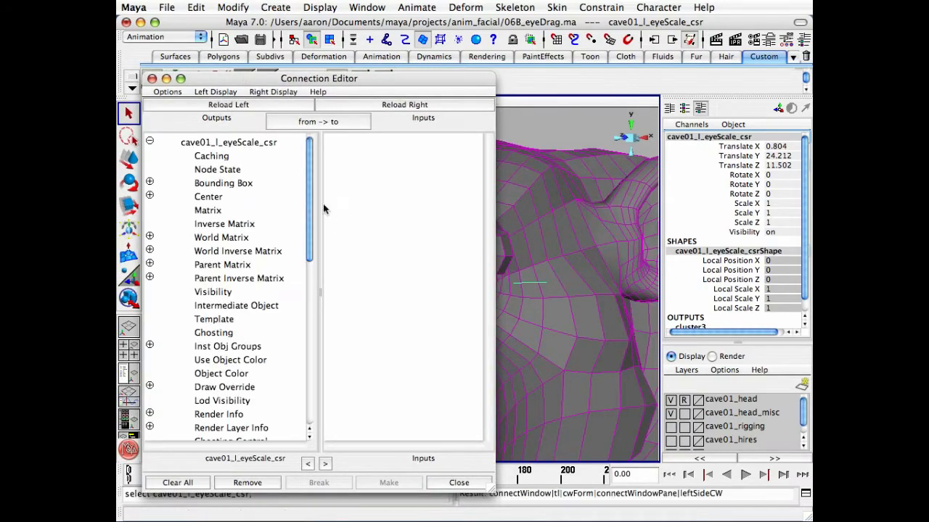
pyautogui.moveTo(309, 196); pyautogui.dragTo(293, 310)
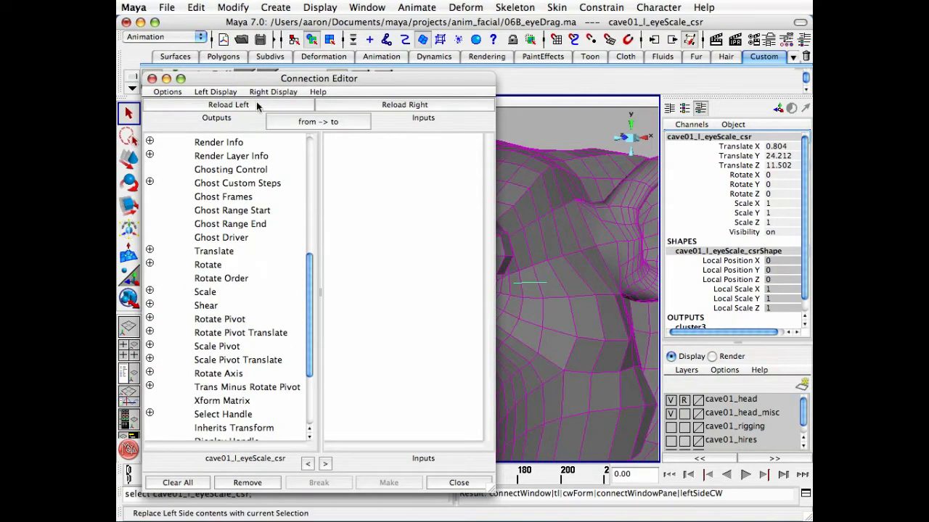
# Select the left eyeball geometry cave01_l_eye_geo and load it as the input node in the Connection Editor.
pyautogui.press('f')
pyautogui.click(587, 260)
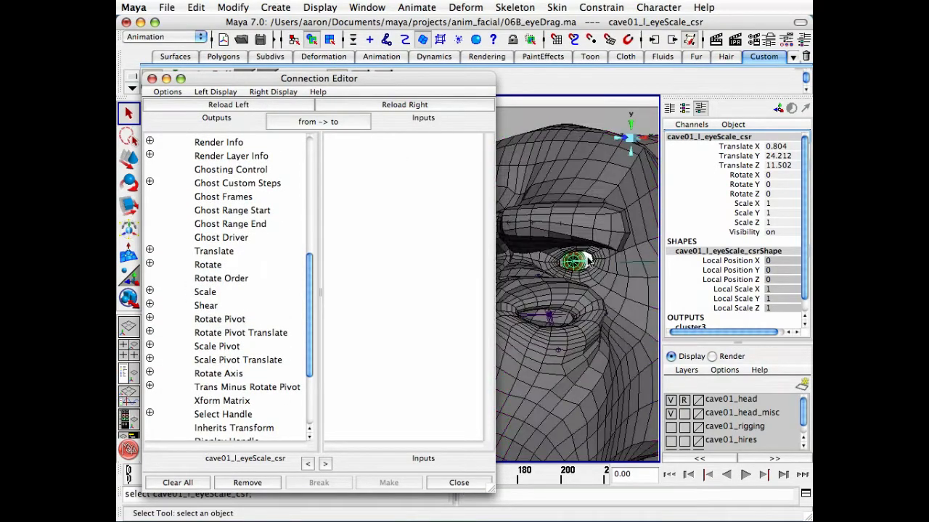
pyautogui.click(401, 105)
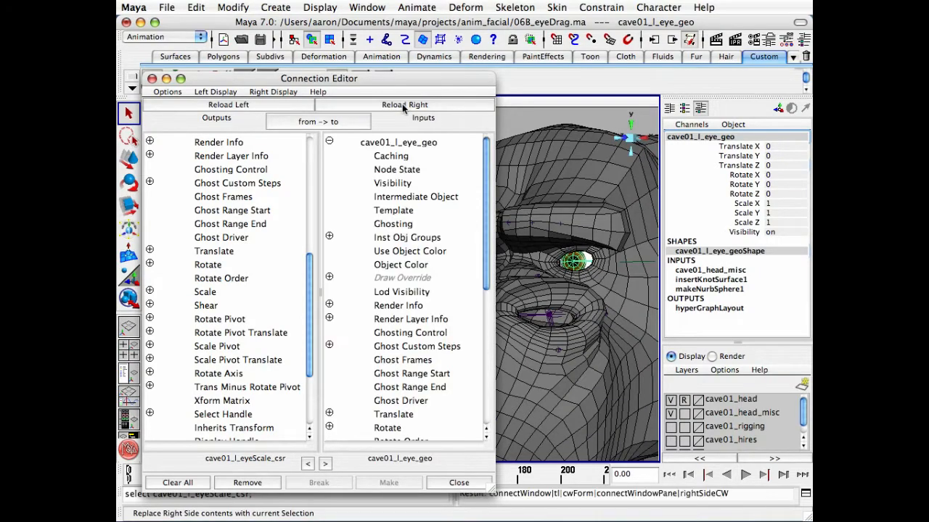
# Connect the Scale output of cave01_l_eyeScale_csr to the Scale input of cave01_l_eye_geo and close the Connection Editor.
pyautogui.moveTo(490, 161); pyautogui.dragTo(492, 232)
pyautogui.click(210, 293)
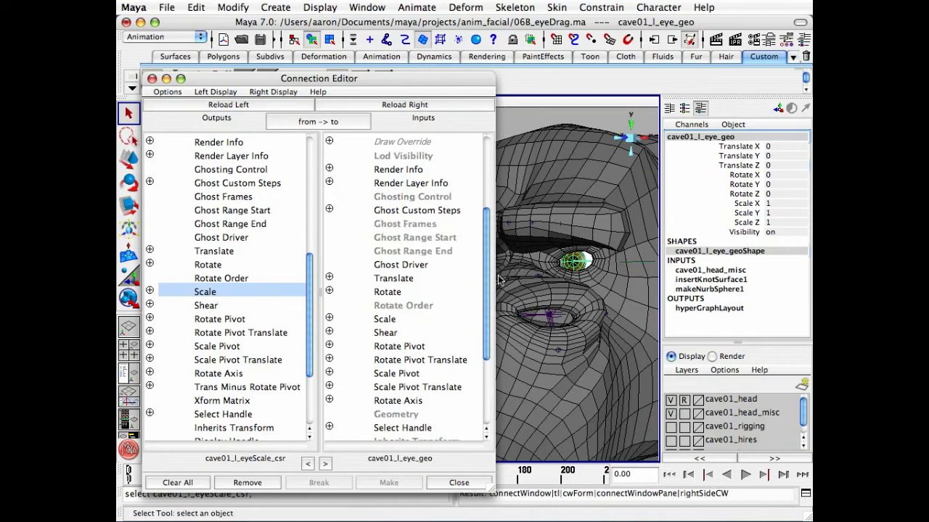
pyautogui.moveTo(489, 276); pyautogui.dragTo(487, 290)
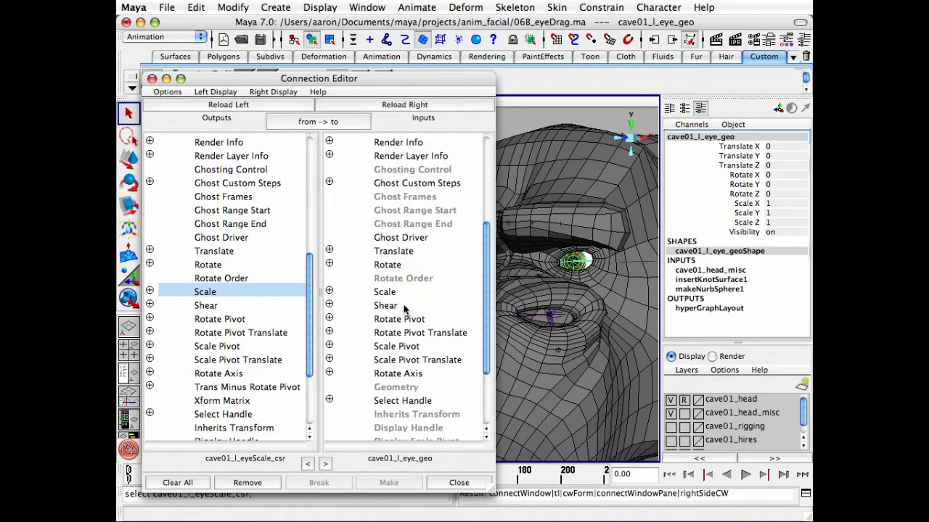
pyautogui.click(386, 292)
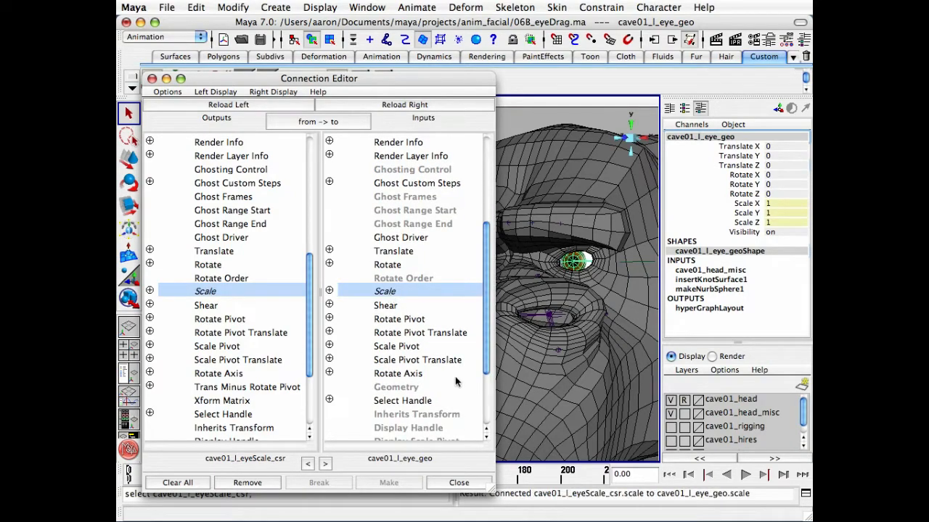
pyautogui.click(468, 483)
# Test the connection by selecting cave01_l_eyeScale_csr, scaling it down in Y, and undoing the scale.
pyautogui.click(251, 262)
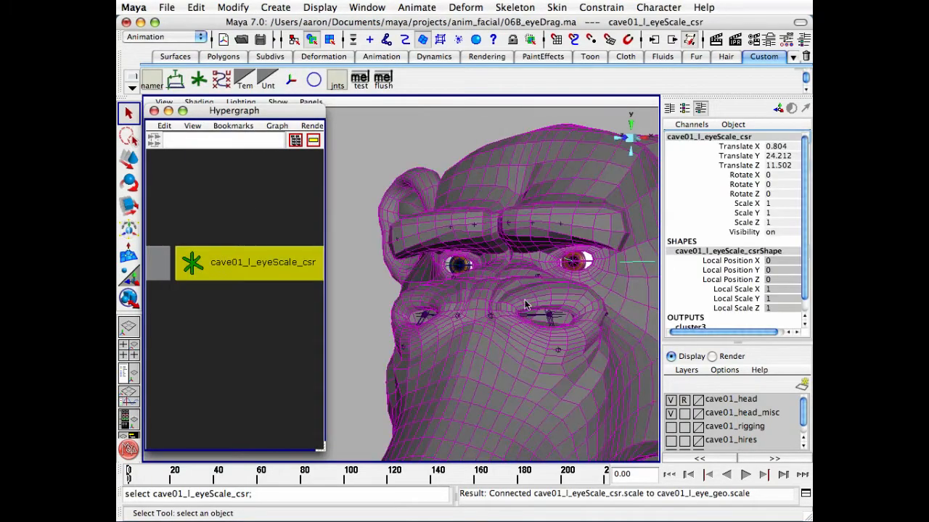
pyautogui.press('r')
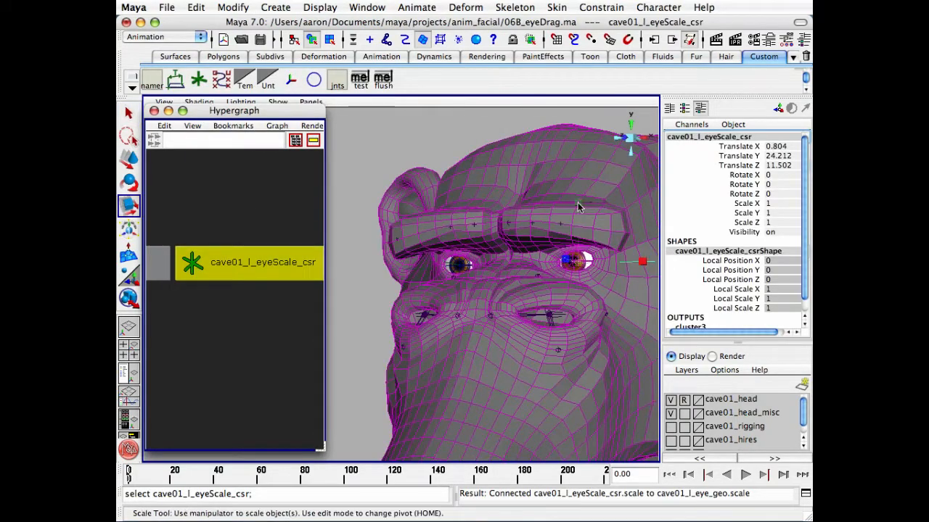
pyautogui.moveTo(579, 207); pyautogui.dragTo(578, 243)
pyautogui.press('z')
# Test the locator's Y scaling again close up from several angles around the left eye, undoing each scale.
pyautogui.keyDown('alt'); pyautogui.moveTo(428, 255); pyautogui.dragTo(484, 261); pyautogui.keyUp('alt')
pyautogui.keyDown('alt'); pyautogui.moveTo(494, 259); pyautogui.dragTo(670, 251, button='right'); pyautogui.keyUp('alt')
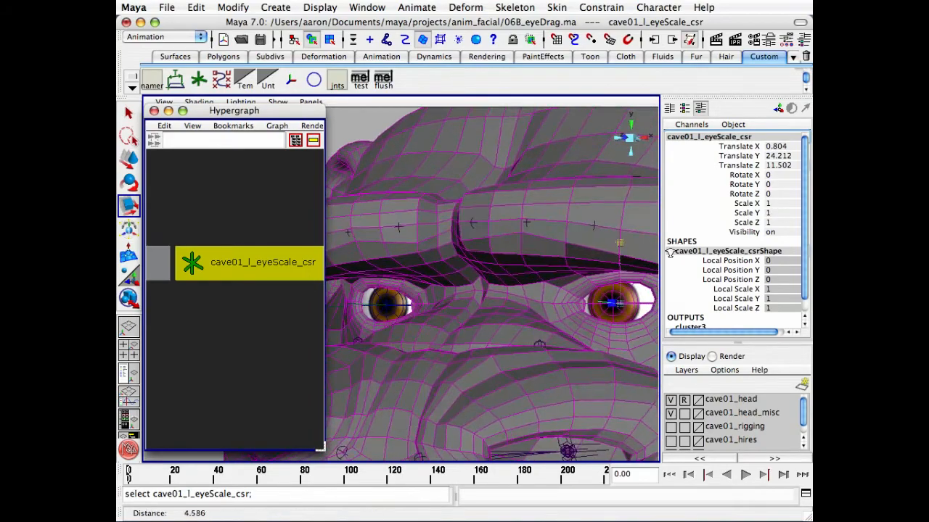
pyautogui.keyDown('alt'); pyautogui.moveTo(617, 248); pyautogui.dragTo(489, 251, button='middle'); pyautogui.keyUp('alt')
pyautogui.moveTo(521, 248); pyautogui.dragTo(505, 213)
pyautogui.press('z')
pyautogui.keyDown('alt'); pyautogui.moveTo(516, 266); pyautogui.dragTo(536, 265); pyautogui.keyUp('alt')
pyautogui.press('z')
pyautogui.keyDown('alt'); pyautogui.moveTo(451, 270); pyautogui.dragTo(479, 281); pyautogui.keyUp('alt')
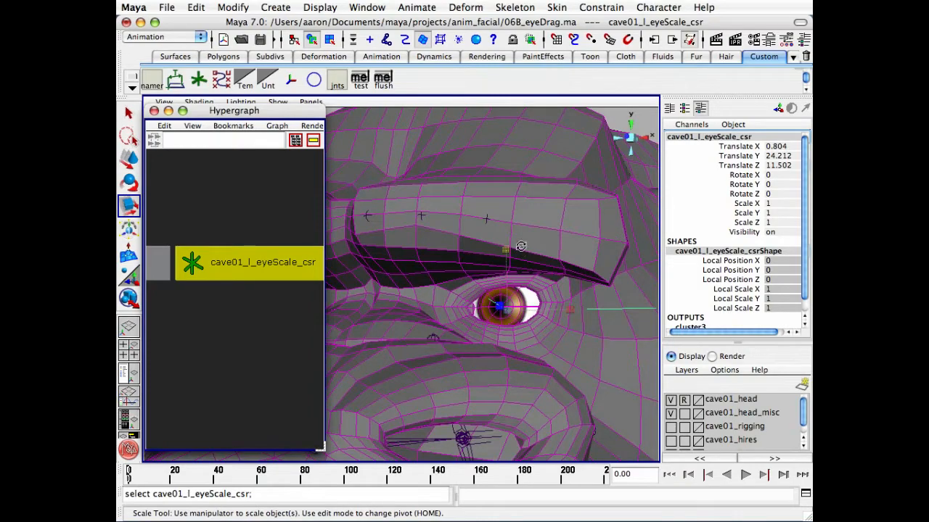
pyautogui.keyDown('alt'); pyautogui.moveTo(521, 247); pyautogui.dragTo(493, 228); pyautogui.keyUp('alt')
pyautogui.press('z')
# Clear the selection, make the cave01_head layer selectable, select cave01_head_geo and close the Hypergraph.
pyautogui.press('q')
pyautogui.click(398, 132)
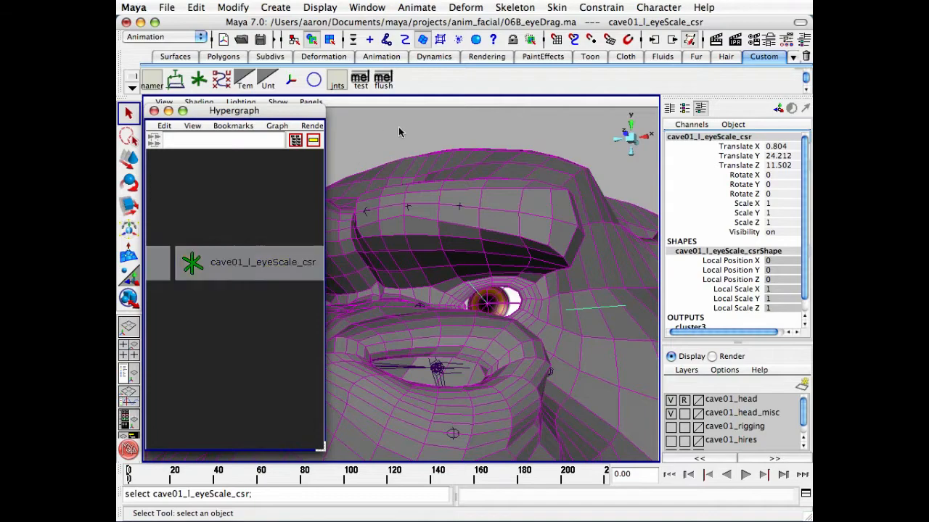
pyautogui.keyDown('alt'); pyautogui.moveTo(399, 132); pyautogui.dragTo(450, 250); pyautogui.keyUp('alt')
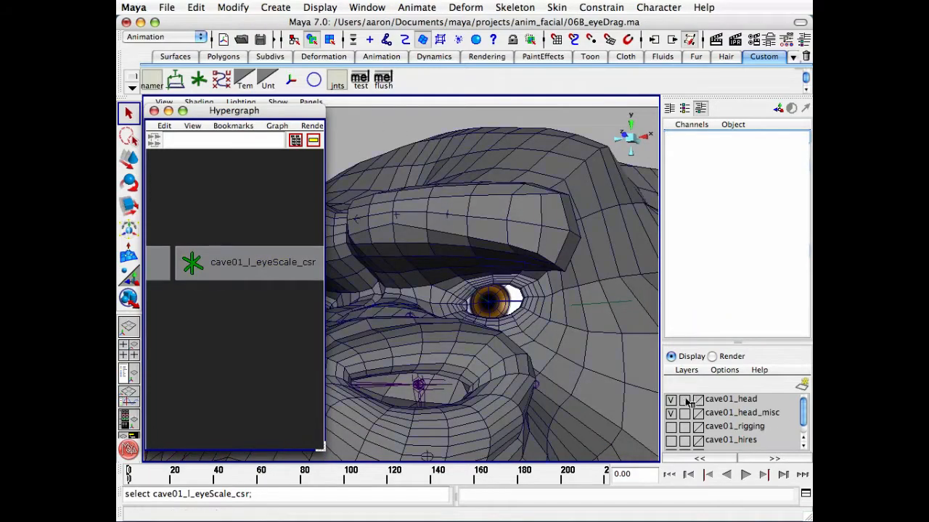
pyautogui.click(684, 399)
pyautogui.click(612, 247)
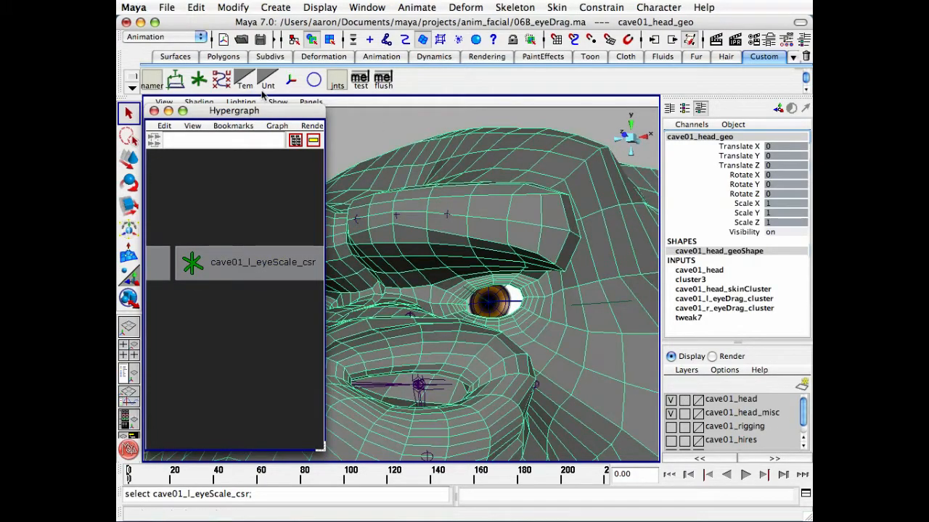
pyautogui.click(154, 110)
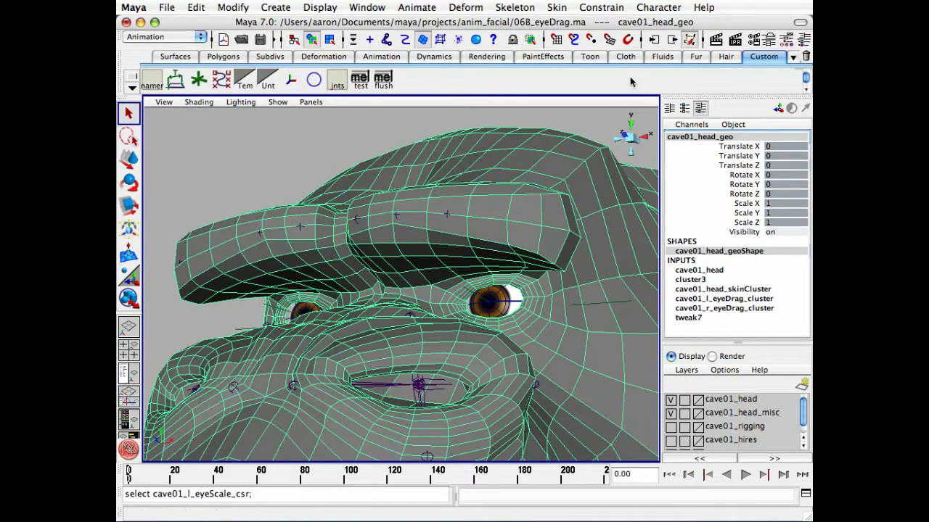
# Open the full list of input operations for cave01_head_geo and reorder cave01_head_skinCluster above cluster3.
pyautogui.click(655, 42)
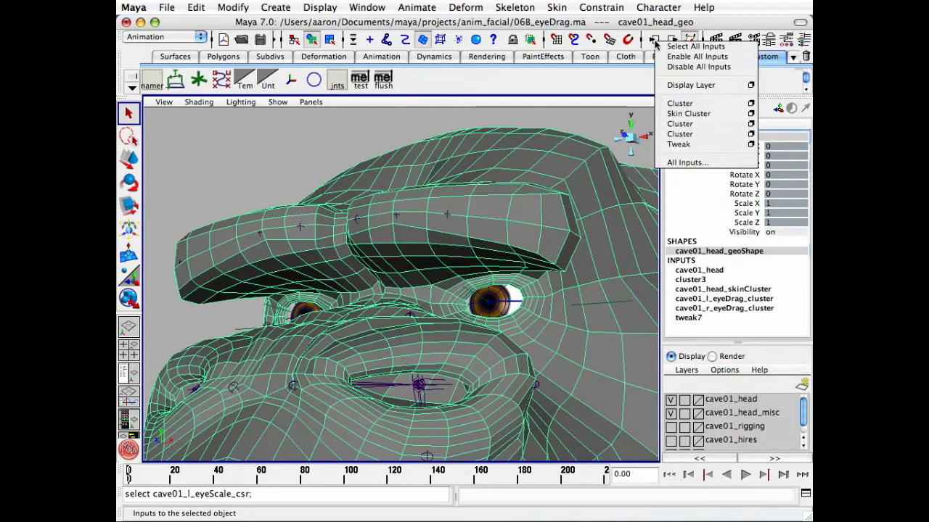
pyautogui.click(740, 167)
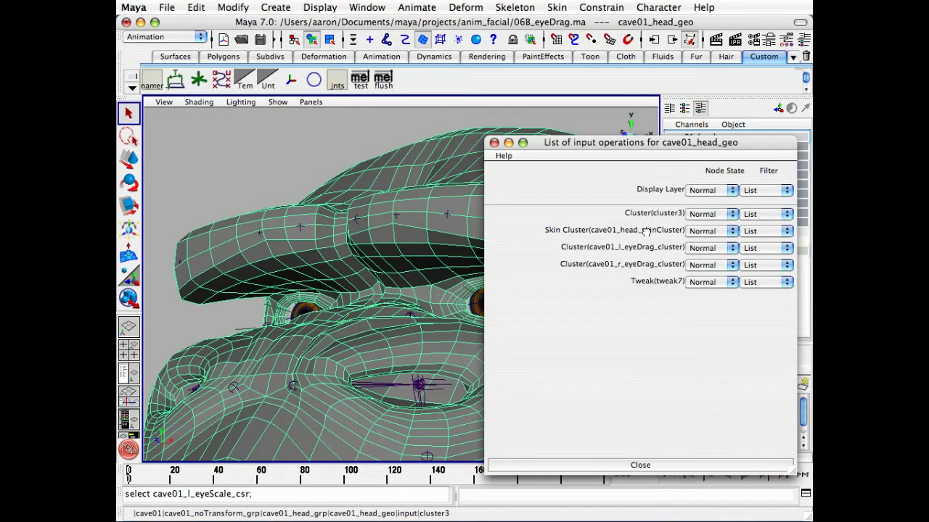
pyautogui.moveTo(645, 231); pyautogui.dragTo(645, 213, button='middle')
pyautogui.click(640, 466)
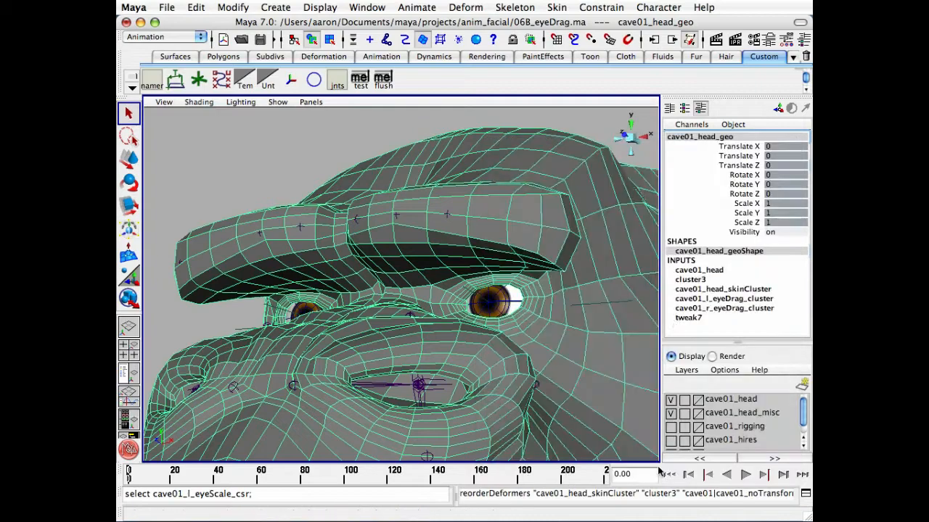
# Rename the cluster3 input of the head geometry as cave01_l_eyeScale_cluster.
pyautogui.click(704, 281)
pyautogui.doubleClick(703, 291)
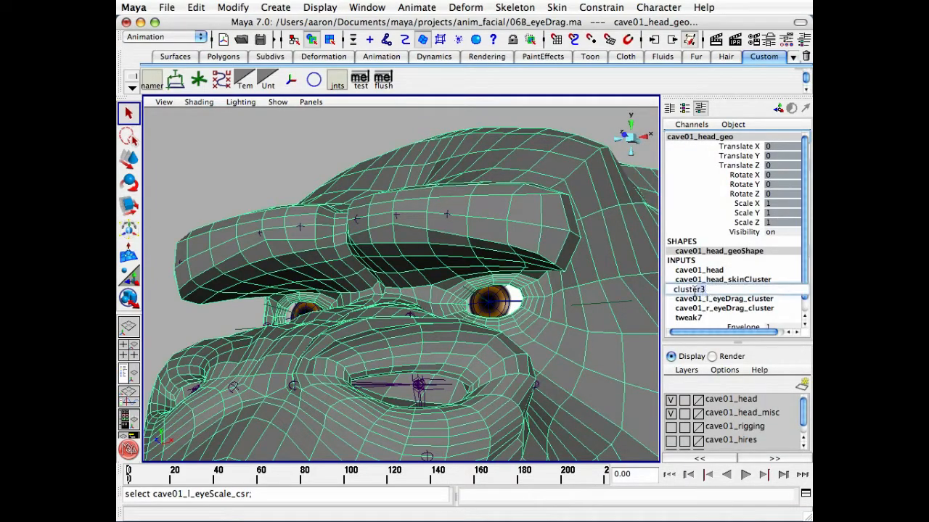
pyautogui.write('cave01_l_eyeScale_')
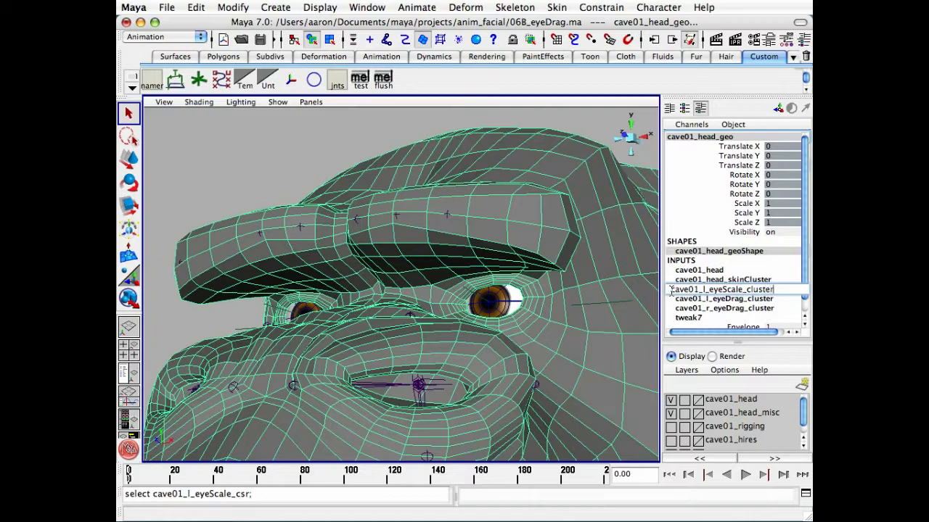
pyautogui.press('Return')
# Select cave01_l_eyeScale_csr in the Hypergraph, frame it, and show the left eye area in wireframe.
pyautogui.keyDown('alt'); pyautogui.moveTo(420, 282); pyautogui.dragTo(360, 293); pyautogui.keyUp('alt')
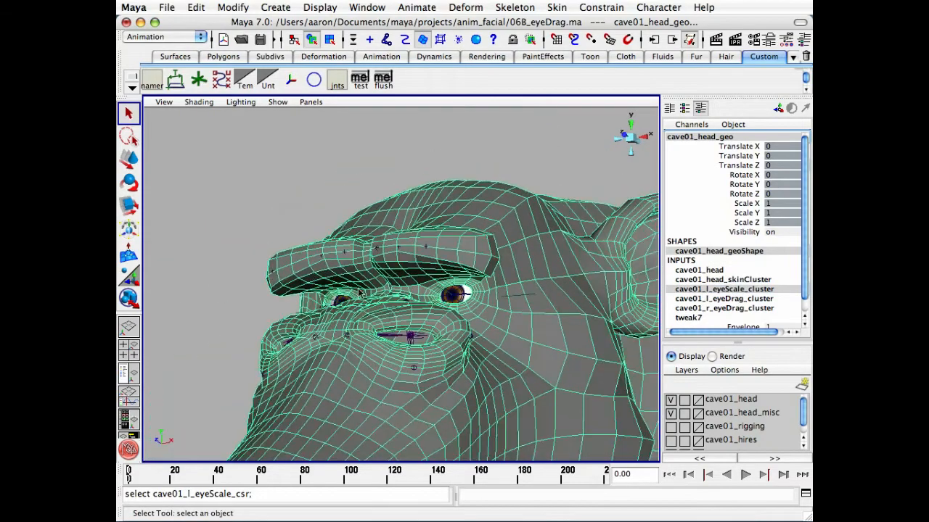
pyautogui.press('h')
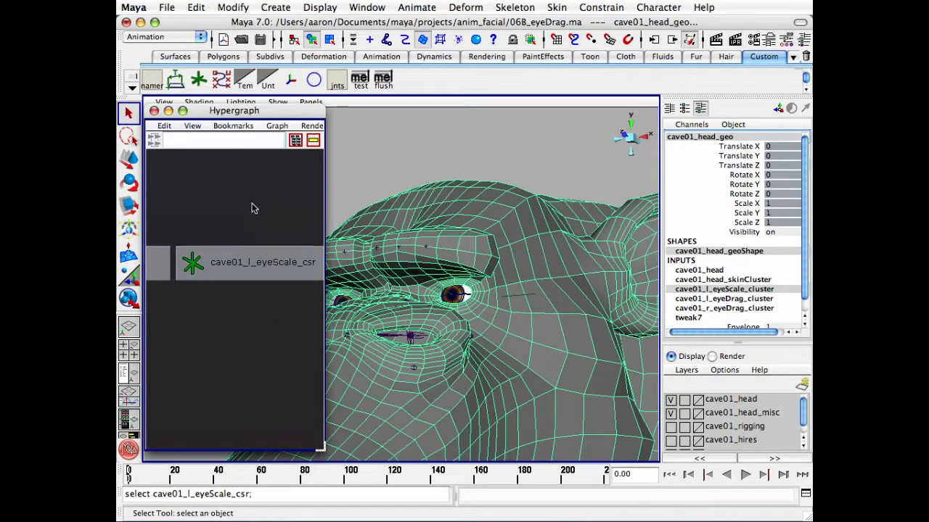
pyautogui.moveTo(252, 206); pyautogui.dragTo(282, 350)
pyautogui.press('f')
pyautogui.press('4')
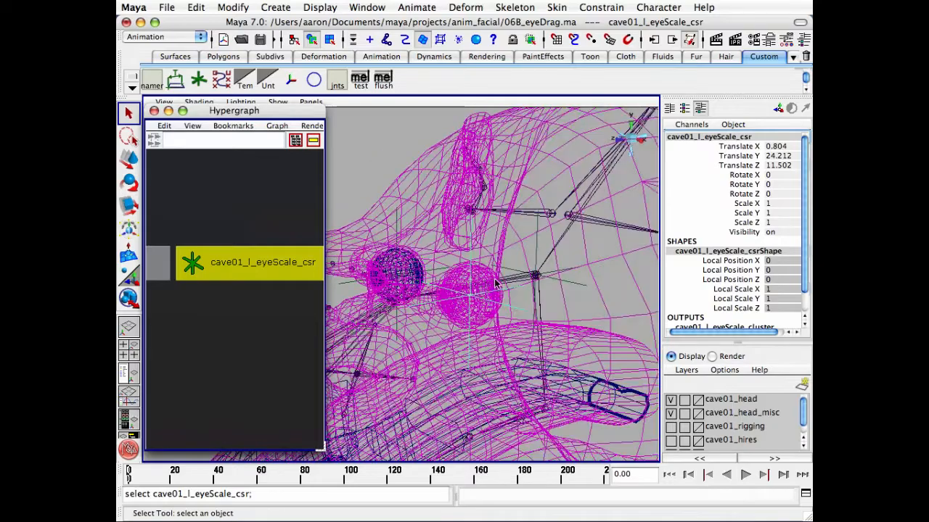
pyautogui.keyDown('alt'); pyautogui.moveTo(428, 240); pyautogui.dragTo(524, 278); pyautogui.keyUp('alt')
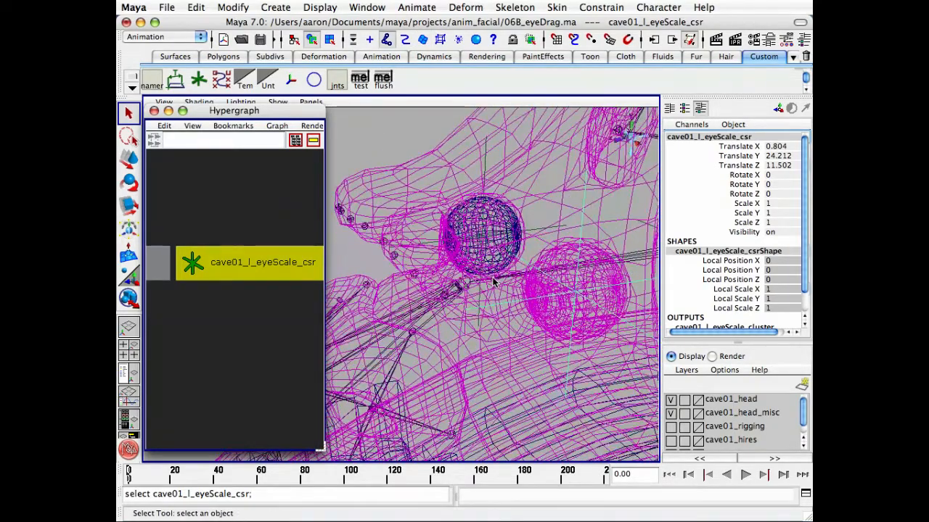
# Parent the locator to the head joint cave01_c_head03_jnt and reselect cave01_l_eyeScale_csr in the Hypergraph.
pyautogui.click(493, 283)
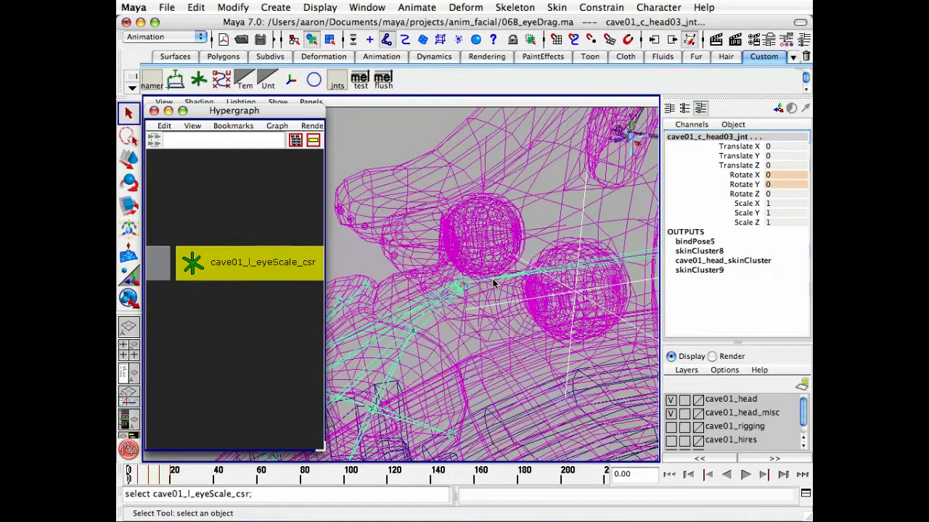
pyautogui.press('p')
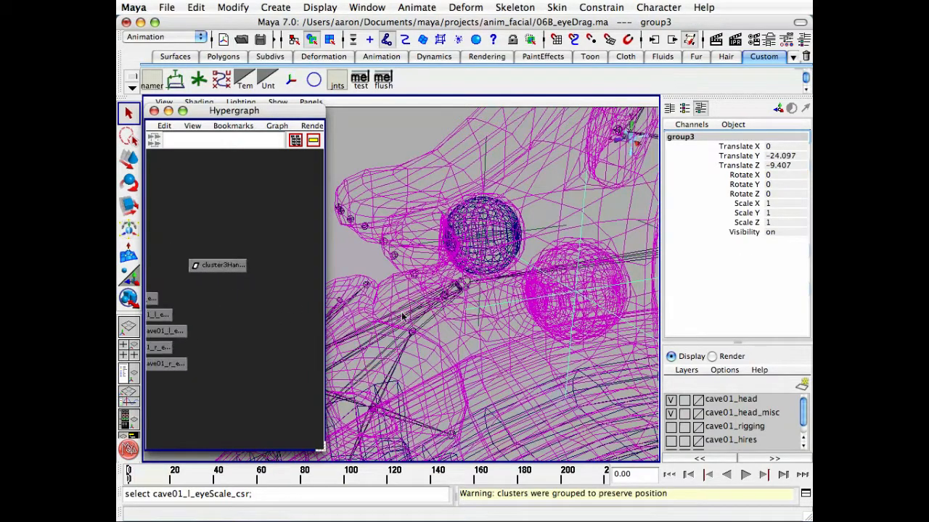
pyautogui.click(230, 306)
# Examine where the parented locator sits relative to the head from a distance.
pyautogui.keyDown('alt'); pyautogui.moveTo(508, 309); pyautogui.dragTo(399, 304, button='right'); pyautogui.keyUp('alt')
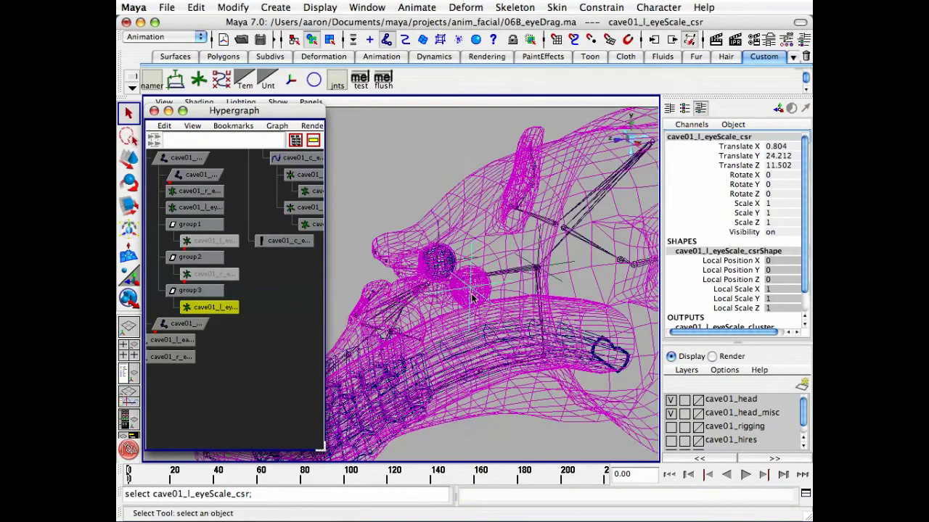
pyautogui.keyDown('alt'); pyautogui.moveTo(473, 297); pyautogui.dragTo(358, 292, button='right'); pyautogui.keyUp('alt')
pyautogui.keyDown('alt'); pyautogui.moveTo(357, 292); pyautogui.dragTo(374, 399, button='middle'); pyautogui.keyUp('alt')
pyautogui.keyDown('alt'); pyautogui.moveTo(464, 363); pyautogui.dragTo(370, 348, button='right'); pyautogui.keyUp('alt')
pyautogui.keyDown('alt'); pyautogui.moveTo(406, 312); pyautogui.dragTo(422, 354, button='middle'); pyautogui.keyUp('alt')
pyautogui.keyDown('alt'); pyautogui.moveTo(464, 354); pyautogui.dragTo(366, 354, button='right'); pyautogui.keyUp('alt')
pyautogui.keyDown('alt'); pyautogui.moveTo(459, 332); pyautogui.dragTo(505, 389, button='middle'); pyautogui.keyUp('alt')
pyautogui.keyDown('alt'); pyautogui.moveTo(508, 363); pyautogui.dragTo(432, 336, button='right'); pyautogui.keyUp('alt')
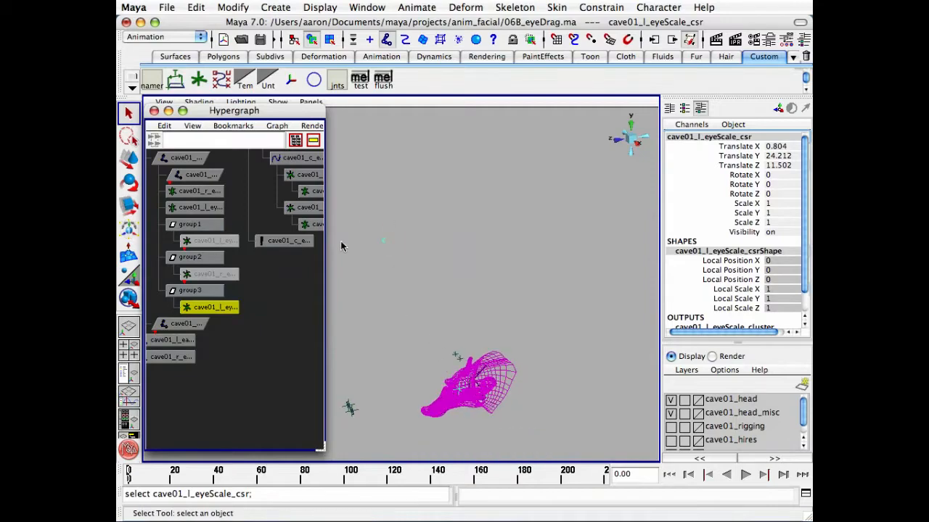
pyautogui.keyDown('alt'); pyautogui.moveTo(341, 247); pyautogui.dragTo(497, 259); pyautogui.keyUp('alt')
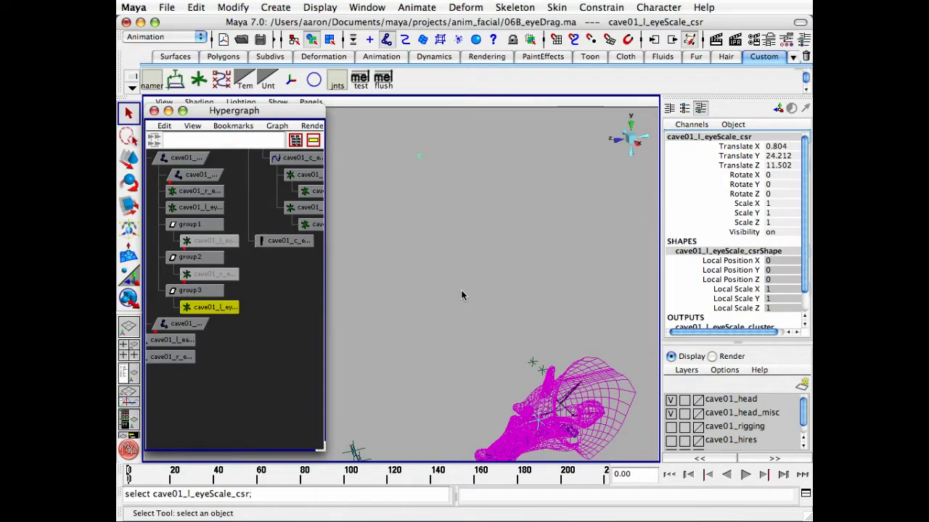
# Open the Attribute Editor for cave01_l_eyeScale_csr and check the Relative option of cave01_l_eyeScale_cluster.
pyautogui.hotkey('ctrl', 'a')
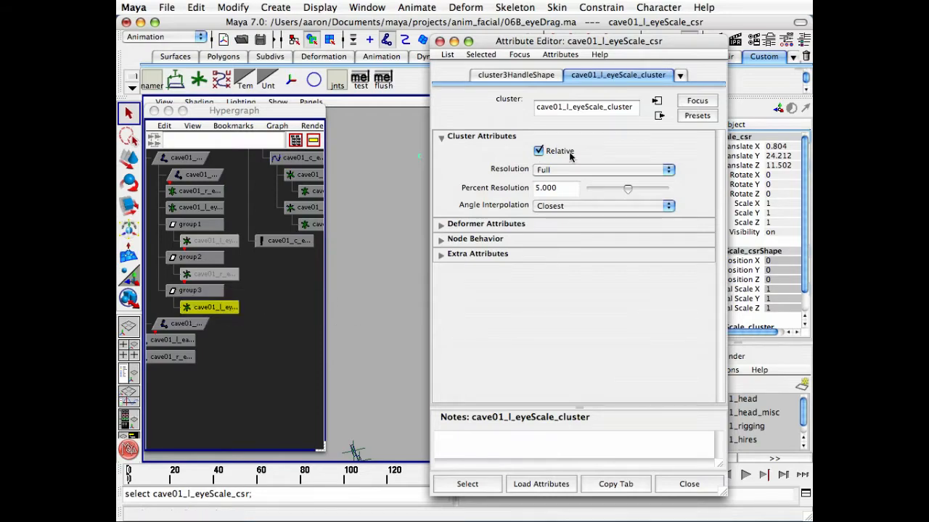
pyautogui.moveTo(585, 43); pyautogui.dragTo(654, 37)
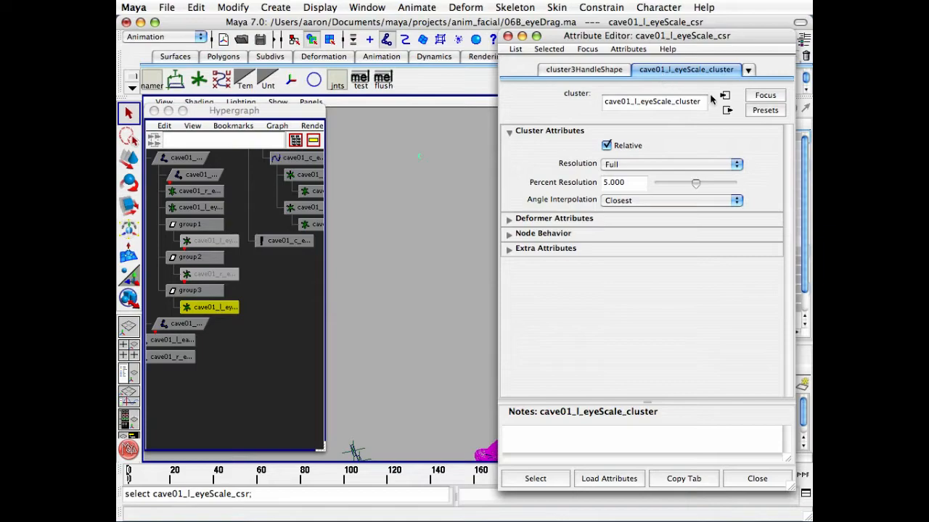
pyautogui.click(748, 69)
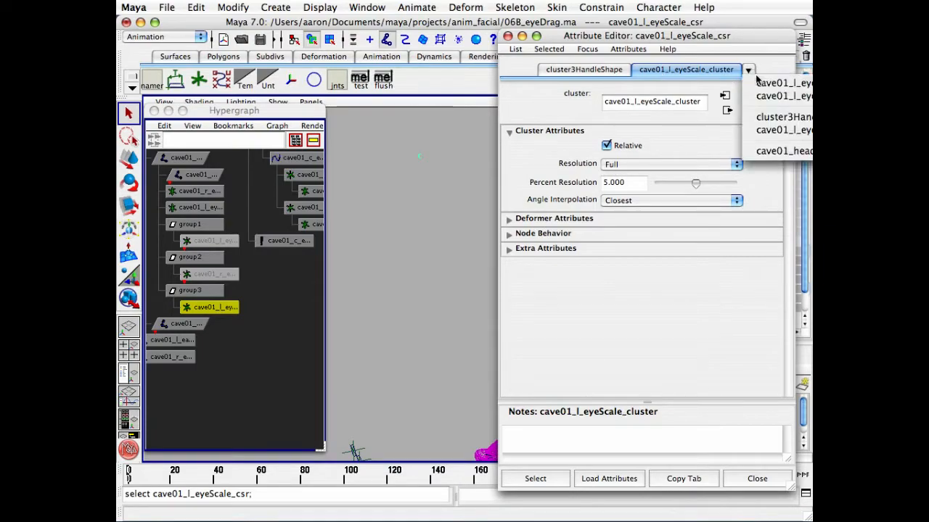
pyautogui.click(769, 129)
pyautogui.moveTo(642, 40); pyautogui.dragTo(467, 51)
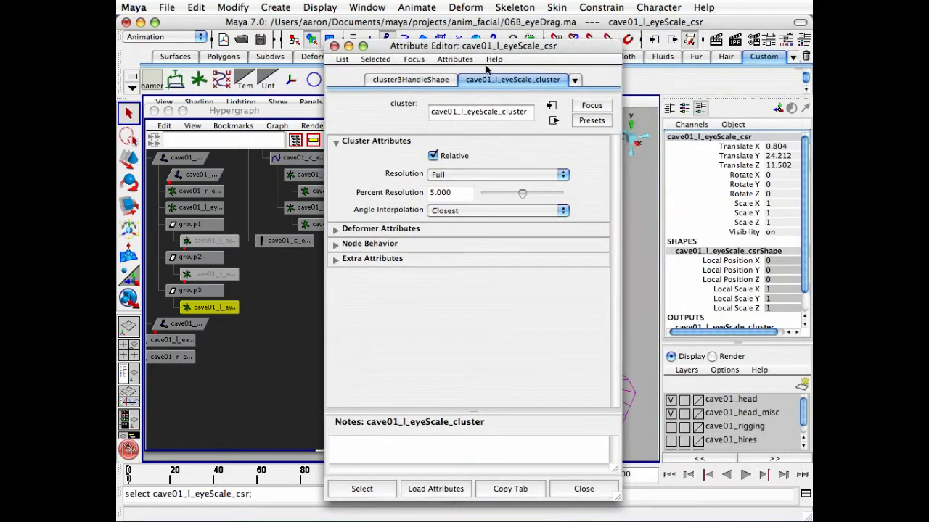
pyautogui.click(573, 79)
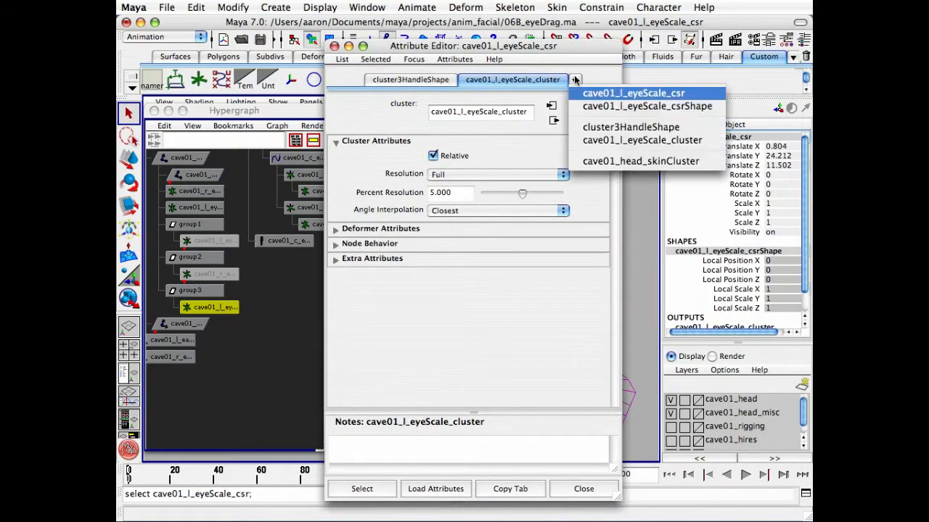
pyautogui.click(588, 140)
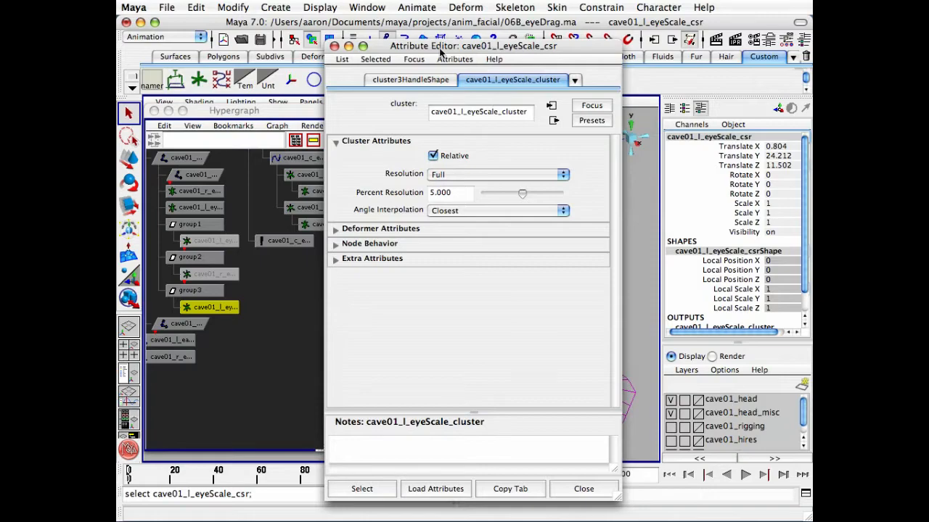
pyautogui.moveTo(440, 48)
pyautogui.mouseDown()
pyautogui.moveTo(618, 40)
pyautogui.moveTo(452, 40)
pyautogui.mouseUp()
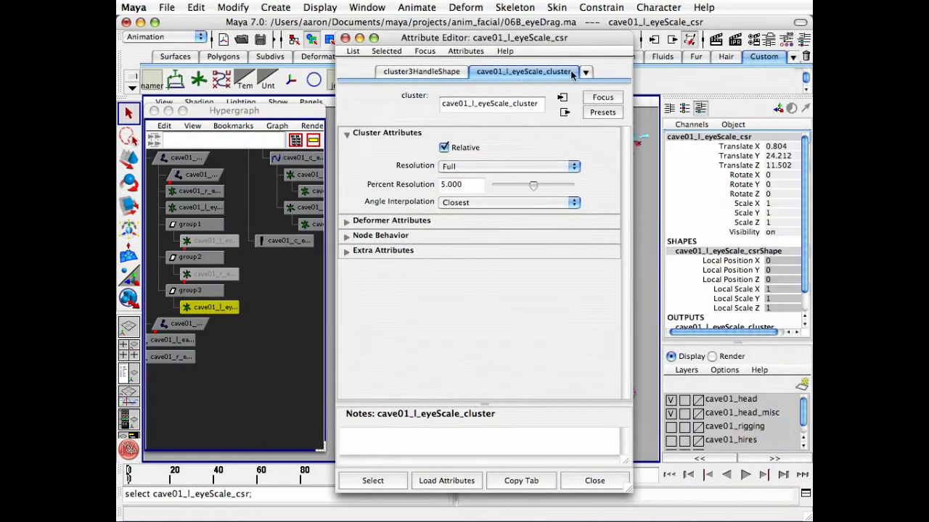
# Show the transform attributes of cave01_l_eyeScale_csr and turn off its Visibility in the Display settings.
pyautogui.click(582, 73)
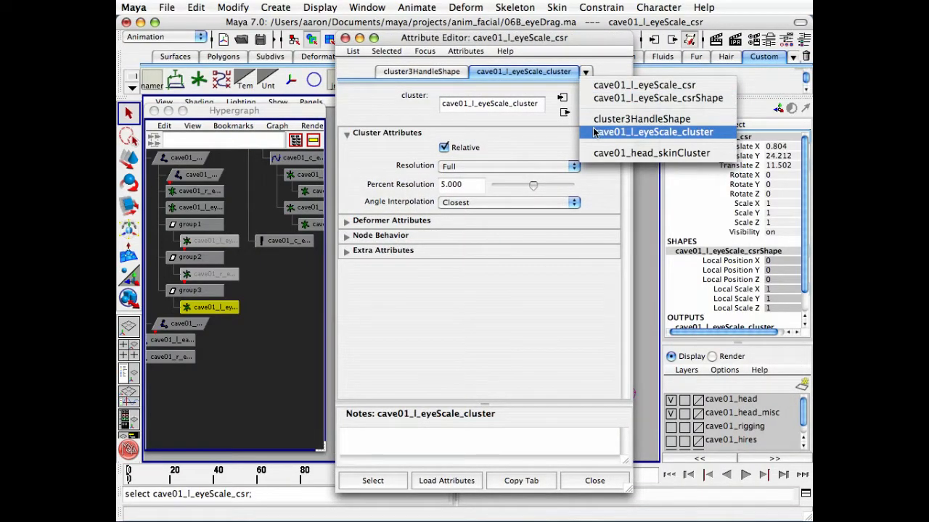
pyautogui.click(600, 85)
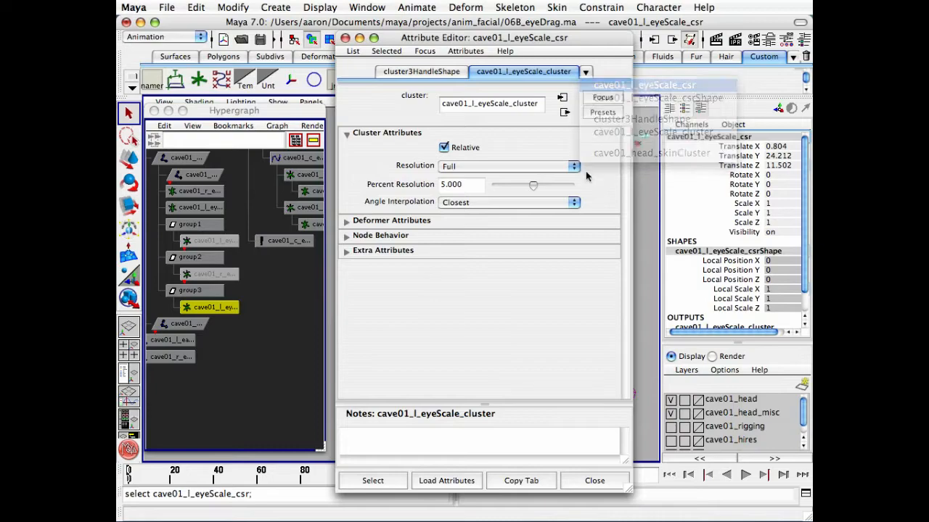
pyautogui.moveTo(502, 41); pyautogui.dragTo(672, 36)
pyautogui.click(616, 326)
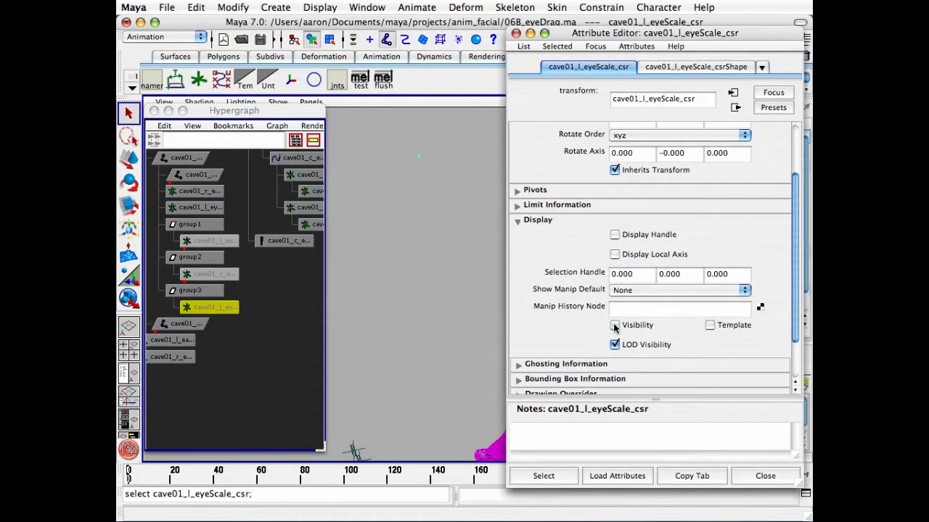
# Close the Attribute Editor, deselect the locator and display the caveman head in shaded mode.
pyautogui.click(764, 476)
pyautogui.keyDown('alt'); pyautogui.moveTo(498, 323); pyautogui.dragTo(467, 272); pyautogui.keyUp('alt')
pyautogui.click(416, 283)
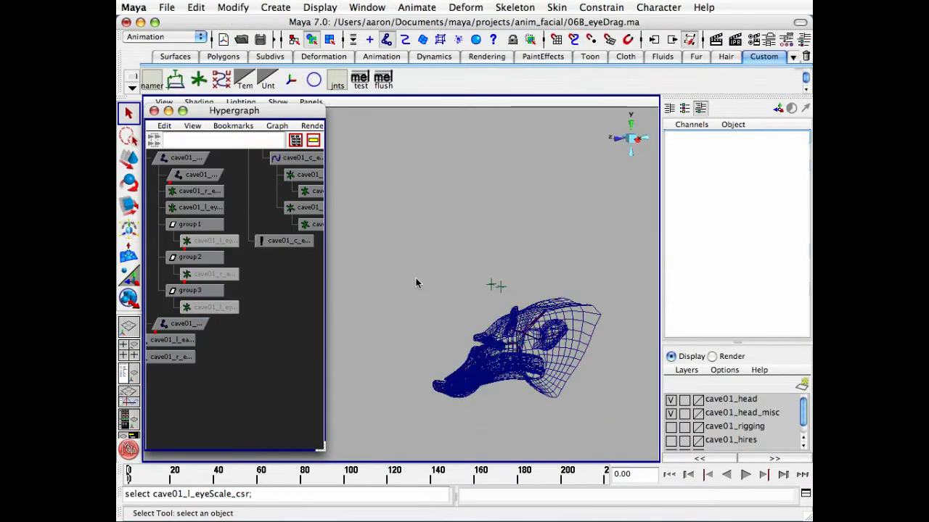
pyautogui.press('5')
pyautogui.moveTo(433, 332)
pyautogui.keyDown('alt'); pyautogui.mouseDown(button='right')
pyautogui.moveTo(500, 331)
pyautogui.moveTo(570, 306)
pyautogui.mouseUp(button='right'); pyautogui.keyUp('alt')
pyautogui.keyDown('alt'); pyautogui.moveTo(571, 306); pyautogui.dragTo(474, 183, button='middle'); pyautogui.keyUp('alt')
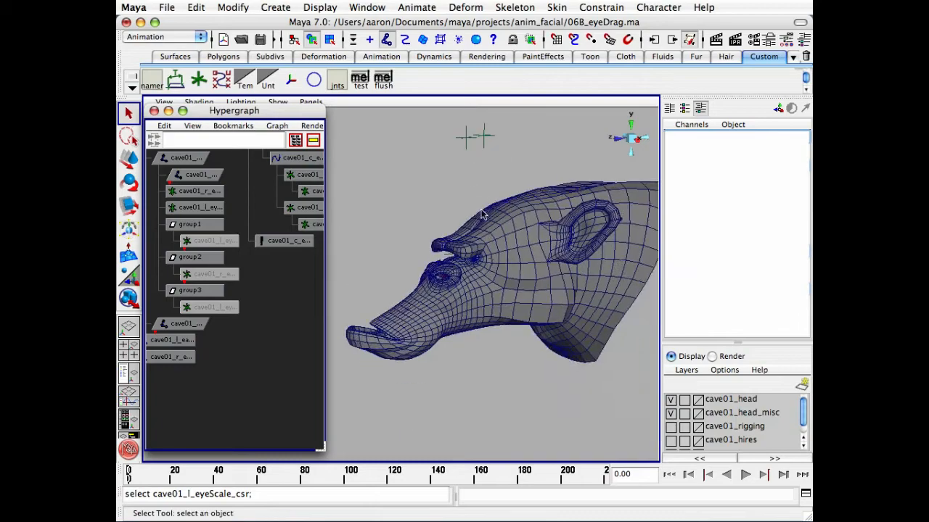
# Delete the stray cluster3Handle node in the Hypergraph and show the complete node hierarchy.
pyautogui.keyDown('alt'); pyautogui.moveTo(296, 277); pyautogui.dragTo(222, 274, button='right'); pyautogui.keyUp('alt')
pyautogui.keyDown('alt'); pyautogui.moveTo(286, 227); pyautogui.dragTo(260, 250, button='middle'); pyautogui.keyUp('alt')
pyautogui.click(290, 225)
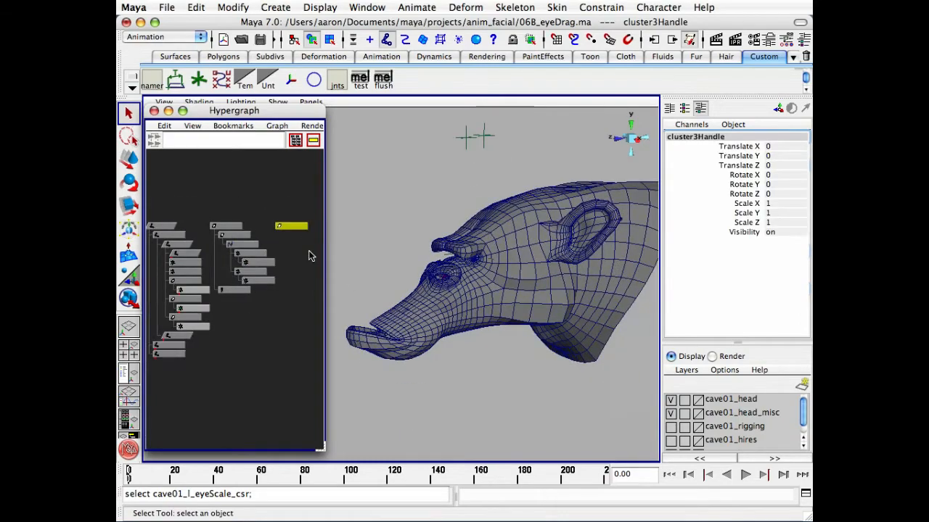
pyautogui.click(308, 255)
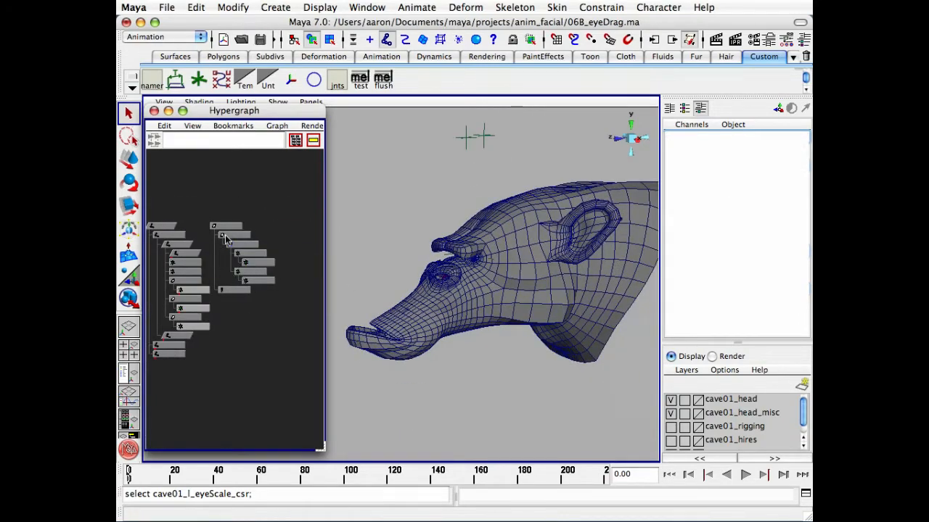
pyautogui.press('a')
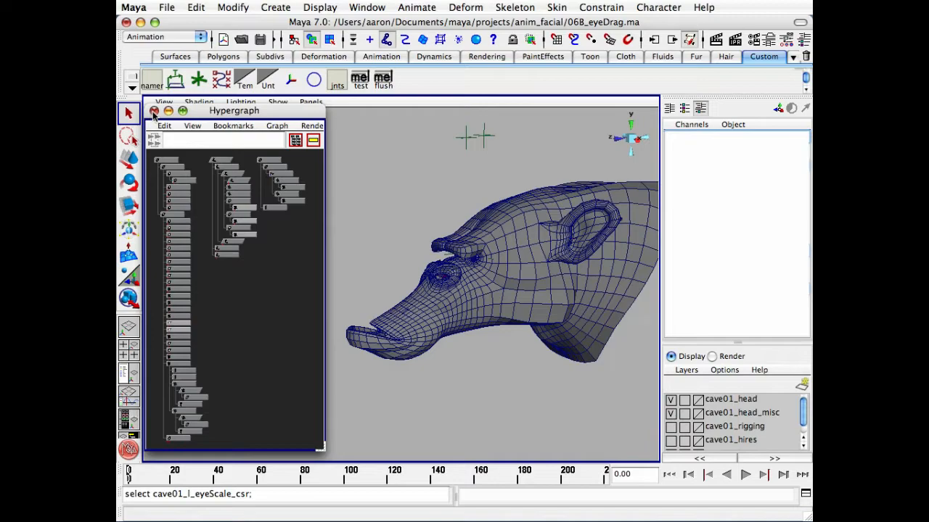
# Select cave01_l_eyeScale_csr under group3 in the Hypergraph and bring the character's left eye into close view.
pyautogui.keyDown('alt'); pyautogui.moveTo(216, 277); pyautogui.dragTo(206, 264, button='middle'); pyautogui.keyUp('alt')
pyautogui.keyDown('alt'); pyautogui.moveTo(206, 265); pyautogui.dragTo(226, 156, button='right'); pyautogui.keyUp('alt')
pyautogui.keyDown('alt'); pyautogui.moveTo(248, 182); pyautogui.dragTo(237, 287, button='middle'); pyautogui.keyUp('alt')
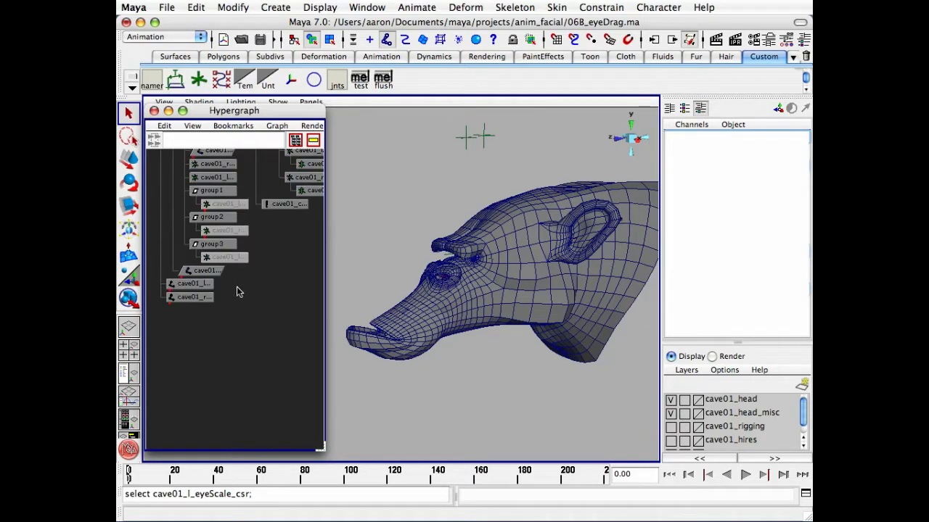
pyautogui.click(231, 261)
pyautogui.keyDown('alt'); pyautogui.moveTo(400, 321); pyautogui.dragTo(493, 307); pyautogui.keyUp('alt')
pyautogui.keyDown('alt'); pyautogui.moveTo(493, 307); pyautogui.dragTo(574, 290, button='right'); pyautogui.keyUp('alt')
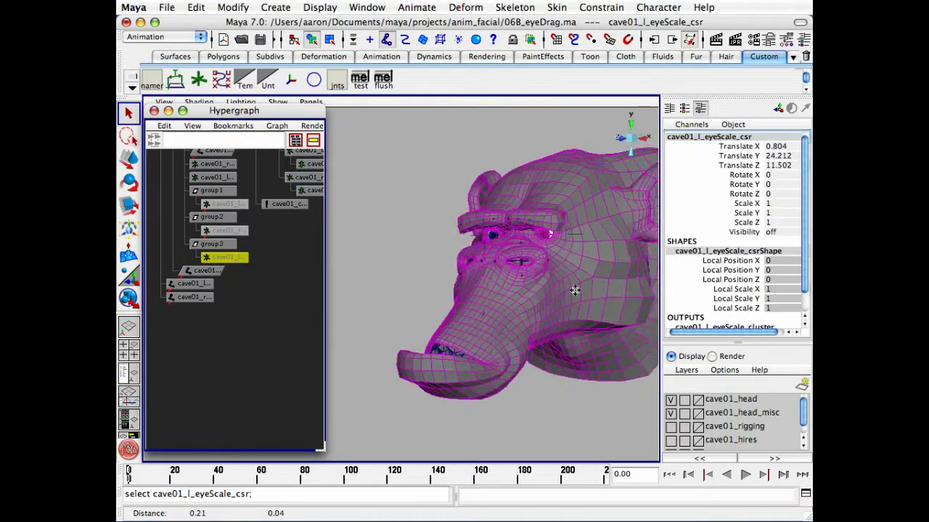
pyautogui.keyDown('alt'); pyautogui.moveTo(574, 291); pyautogui.dragTo(550, 313, button='middle'); pyautogui.keyUp('alt')
pyautogui.keyDown('alt'); pyautogui.moveTo(549, 314); pyautogui.dragTo(589, 308, button='right'); pyautogui.keyUp('alt')
pyautogui.keyDown('alt'); pyautogui.moveTo(514, 316); pyautogui.dragTo(532, 301); pyautogui.keyUp('alt')
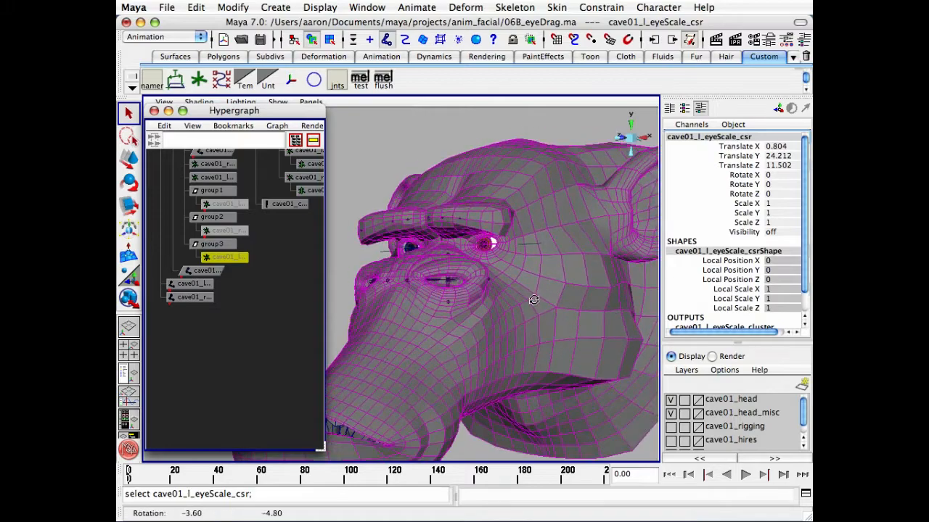
# Close the Hypergraph and play the animation to check the head's deformation, stopping at frame 82.
pyautogui.click(154, 111)
pyautogui.hotkey('alt', 'v')
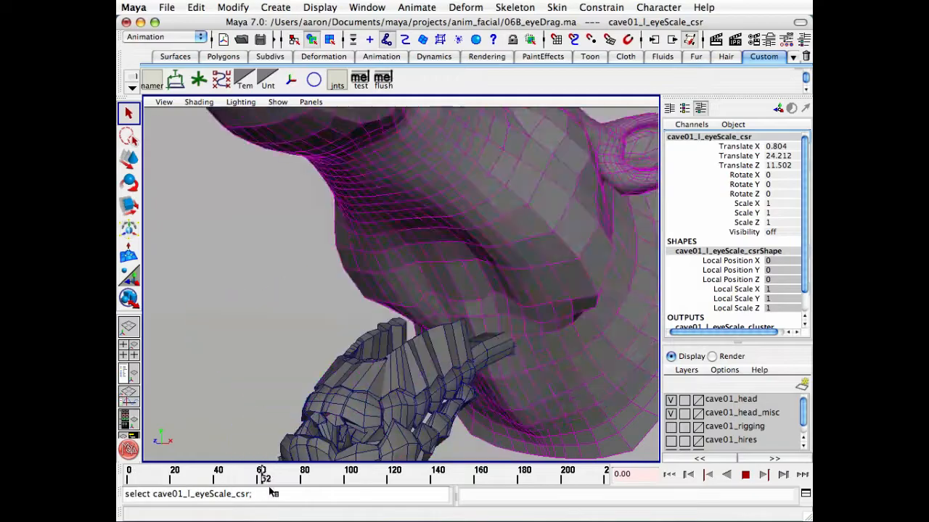
pyautogui.hotkey('alt', 'v')
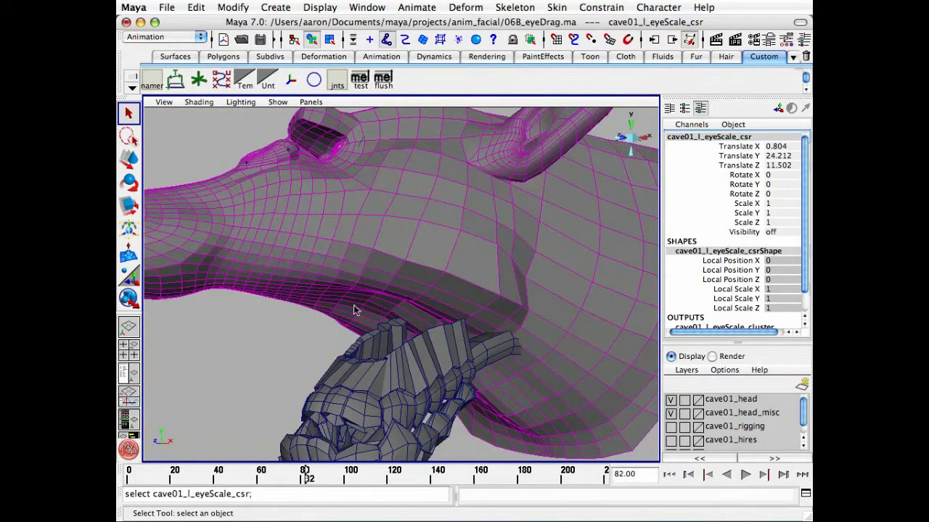
# Reopen the Hypergraph and test the eye control by scaling cave01_l_eyeScale_csr to about 2.265 in Y.
pyautogui.keyDown('alt'); pyautogui.moveTo(354, 310); pyautogui.dragTo(522, 388); pyautogui.keyUp('alt')
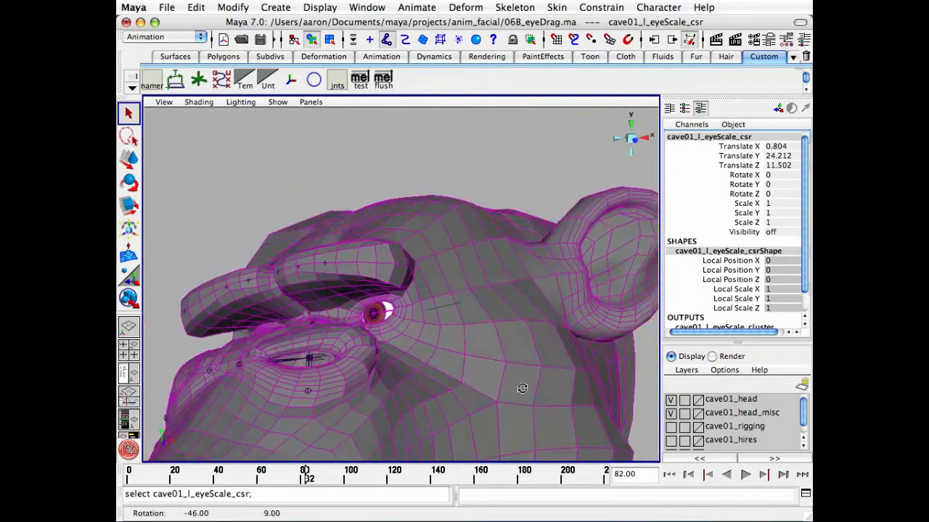
pyautogui.keyDown('alt'); pyautogui.moveTo(442, 364); pyautogui.dragTo(483, 347, button='middle'); pyautogui.keyUp('alt')
pyautogui.press('h')
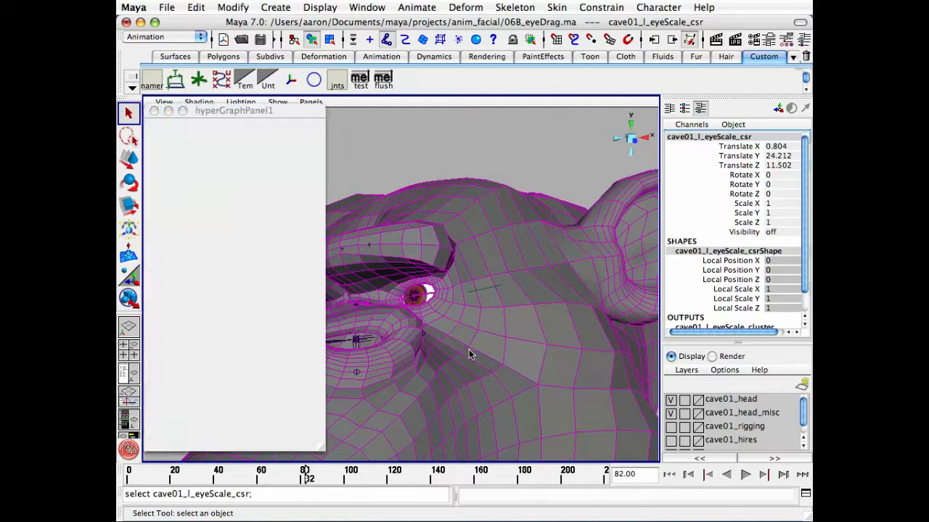
pyautogui.keyDown('alt'); pyautogui.moveTo(220, 298); pyautogui.dragTo(262, 296, button='right'); pyautogui.keyUp('alt')
pyautogui.keyDown('alt'); pyautogui.moveTo(261, 296); pyautogui.dragTo(258, 353, button='middle'); pyautogui.keyUp('alt')
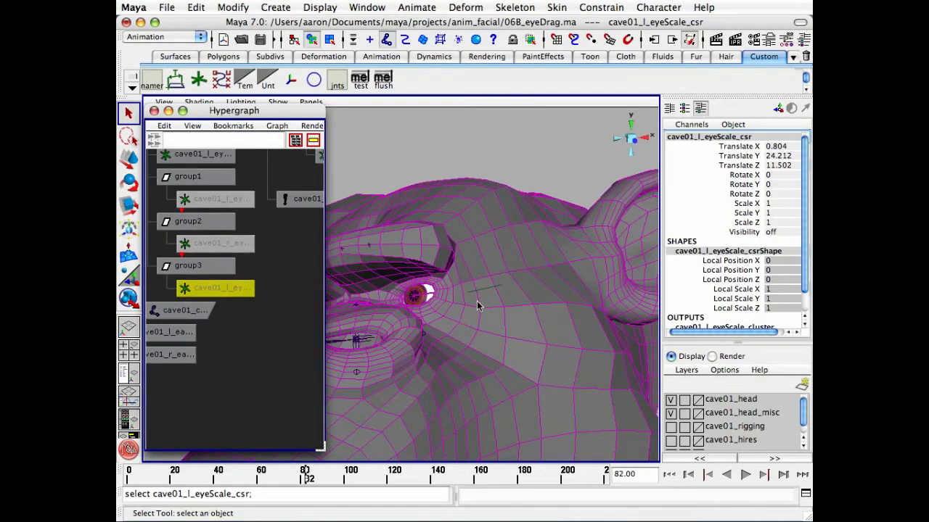
pyautogui.press('r')
pyautogui.keyDown('alt'); pyautogui.moveTo(448, 319); pyautogui.dragTo(535, 285); pyautogui.keyUp('alt')
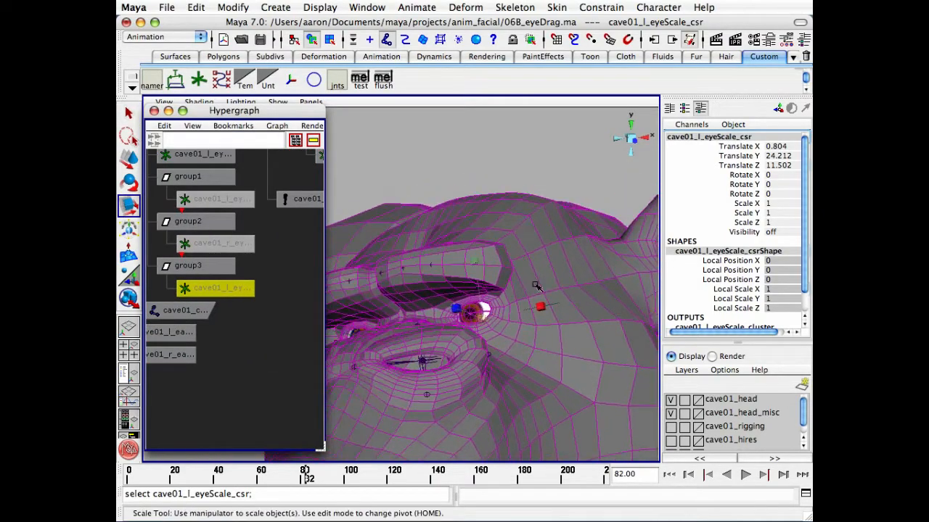
pyautogui.moveTo(475, 270)
pyautogui.keyDown('alt'); pyautogui.mouseDown()
pyautogui.moveTo(530, 285)
pyautogui.moveTo(500, 240)
pyautogui.moveTo(473, 256)
pyautogui.mouseUp(); pyautogui.keyUp('alt')
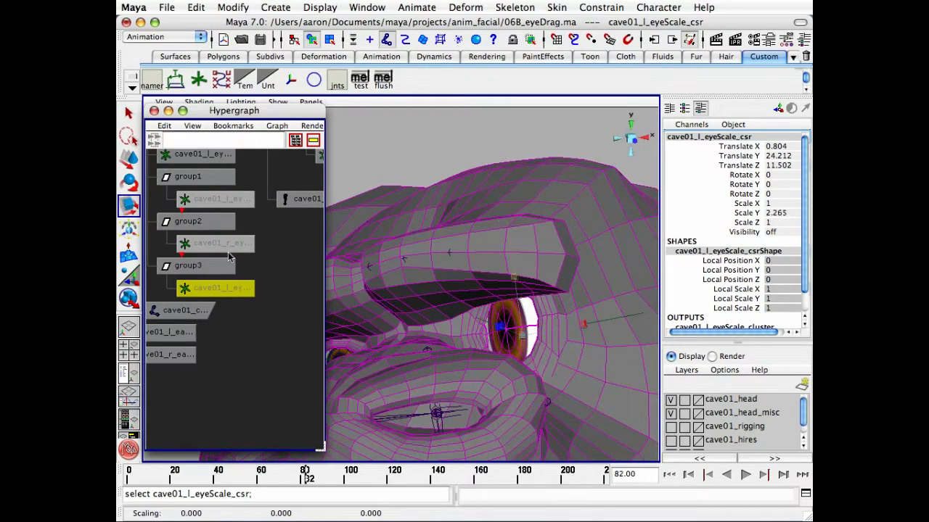
# Test the stretched eye's aim by moving cave01_c_eyeAim_ctl to about 12.855 in Translate X, and undo the move.
pyautogui.keyDown('alt'); pyautogui.moveTo(228, 257); pyautogui.dragTo(210, 232, button='right'); pyautogui.keyUp('alt')
pyautogui.keyDown('alt'); pyautogui.moveTo(290, 163); pyautogui.dragTo(209, 251, button='middle'); pyautogui.keyUp('alt')
pyautogui.click(207, 271)
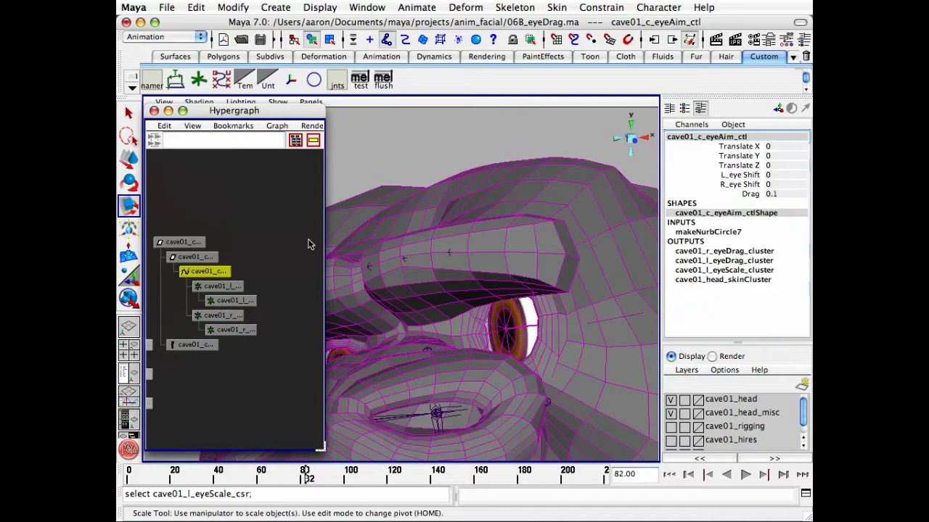
pyautogui.click(747, 148)
pyautogui.keyDown('alt'); pyautogui.moveTo(493, 262); pyautogui.dragTo(510, 250); pyautogui.keyUp('alt')
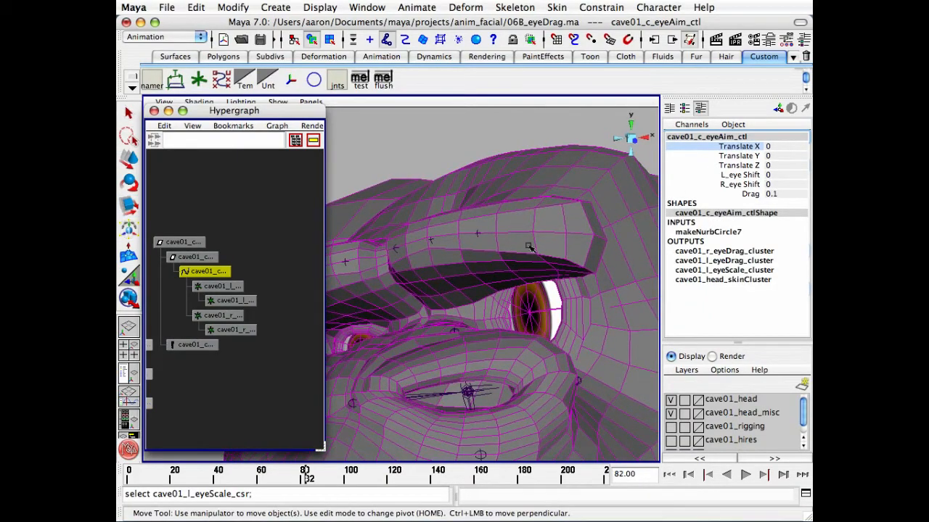
pyautogui.moveTo(529, 248); pyautogui.dragTo(182, 316, button='middle')
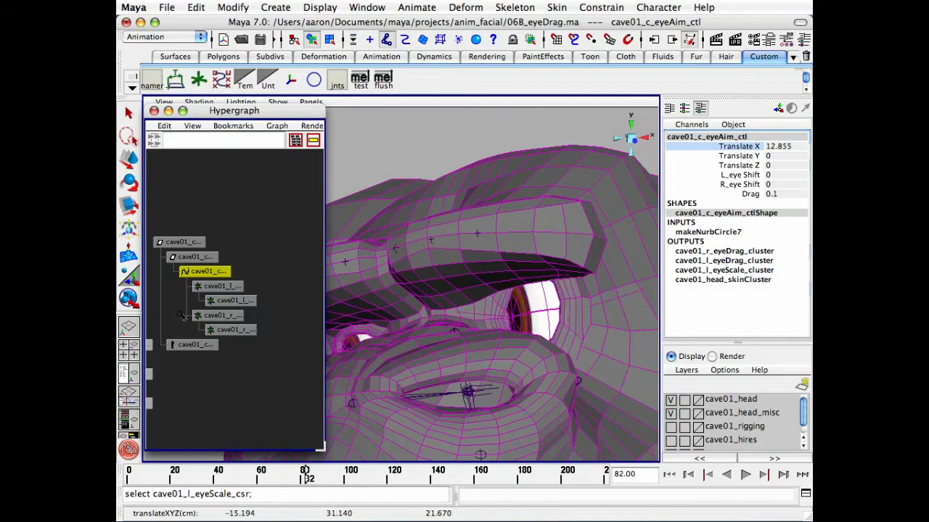
pyautogui.press('z')
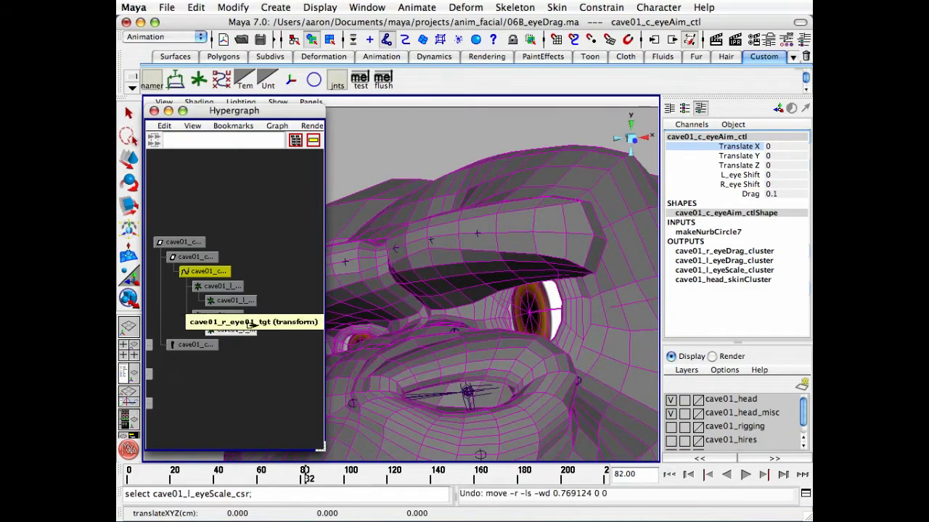
# Reselect cave01_l_eyeScale_csr in the Hypergraph and set its Scale Y to 1.
pyautogui.keyDown('alt'); pyautogui.moveTo(251, 325); pyautogui.dragTo(226, 340, button='right'); pyautogui.keyUp('alt')
pyautogui.keyDown('alt'); pyautogui.moveTo(226, 339); pyautogui.dragTo(296, 219, button='middle'); pyautogui.keyUp('alt')
pyautogui.click(220, 261)
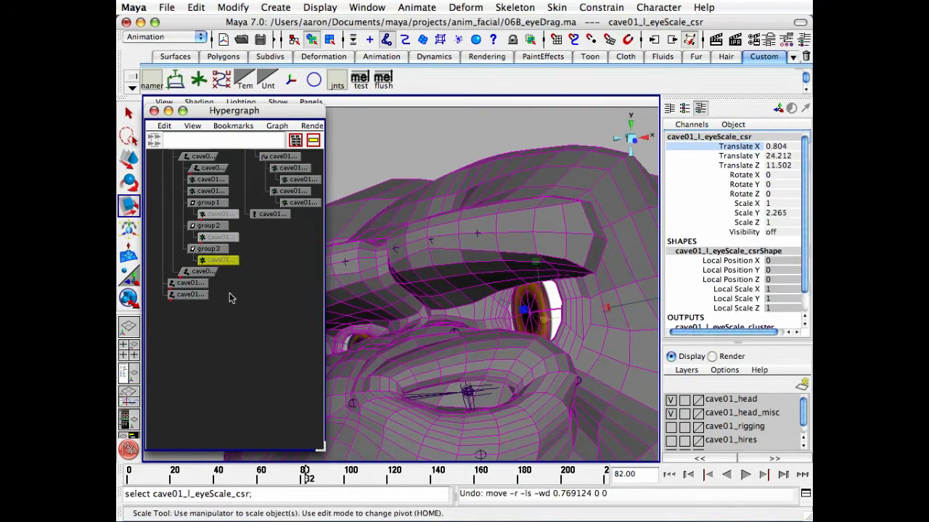
pyautogui.click(776, 214)
pyautogui.write('1')
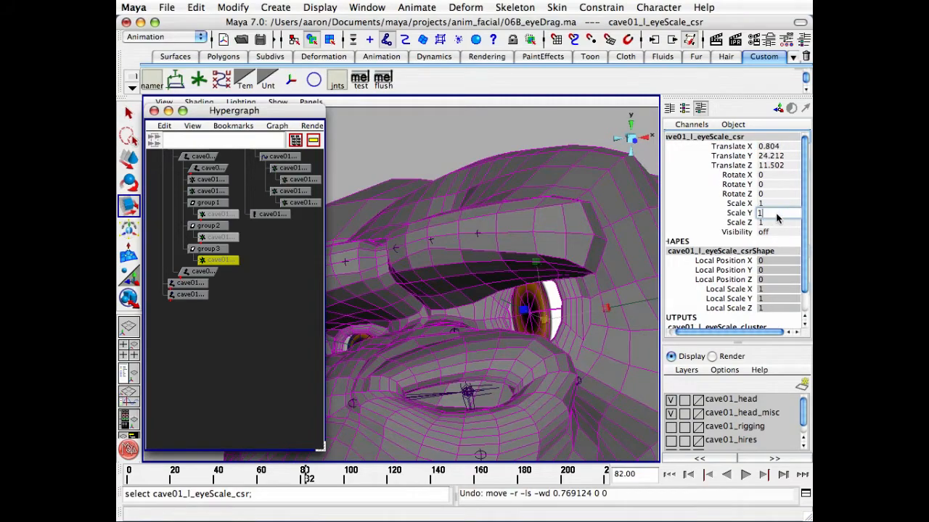
pyautogui.press('Return')
# Hide the Visibility channel of cave01_l_eyeScale_csr and lock and hide all its Translate and Rotate channels.
pyautogui.click(736, 232)
pyautogui.rightClick(730, 234)
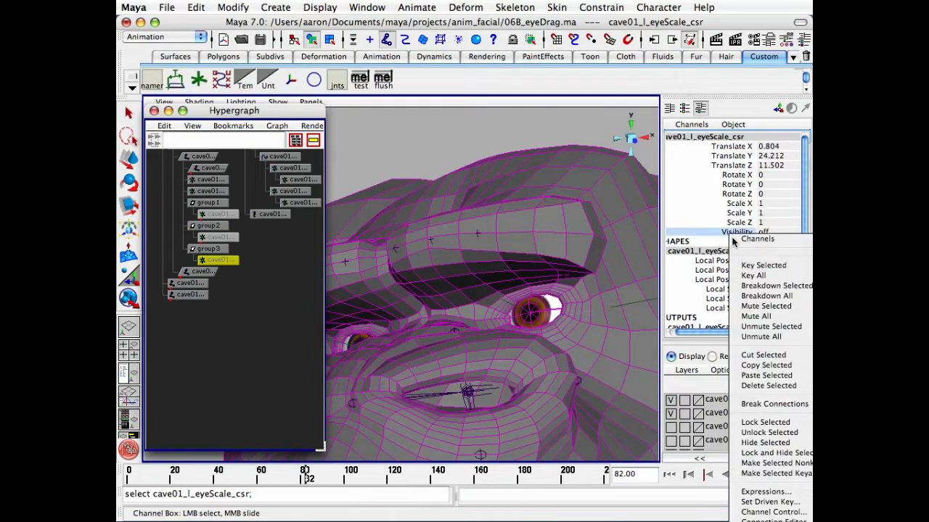
pyautogui.click(786, 443)
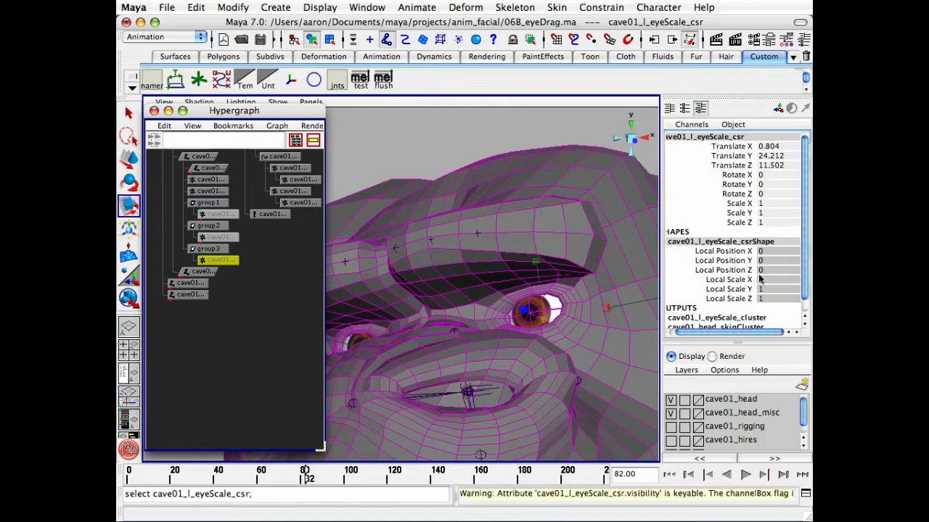
pyautogui.moveTo(738, 193); pyautogui.dragTo(692, 146)
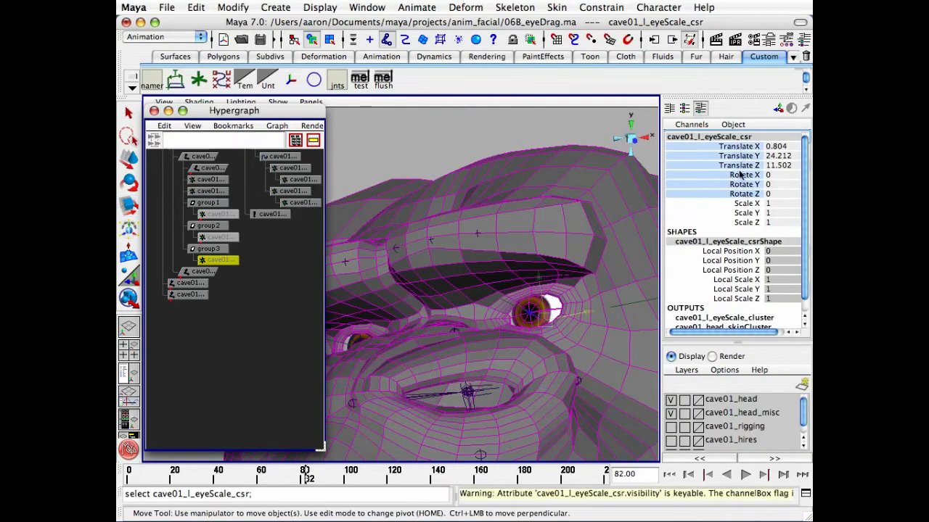
pyautogui.rightClick(742, 176)
pyautogui.click(773, 393)
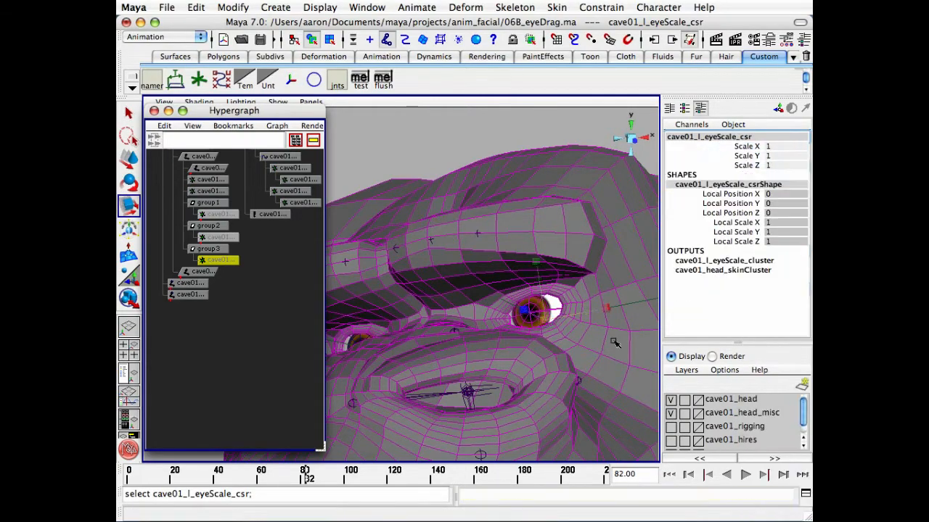
# Return the timeline to frame 0, bring the whole head into view and deselect the locator.
pyautogui.click(128, 478)
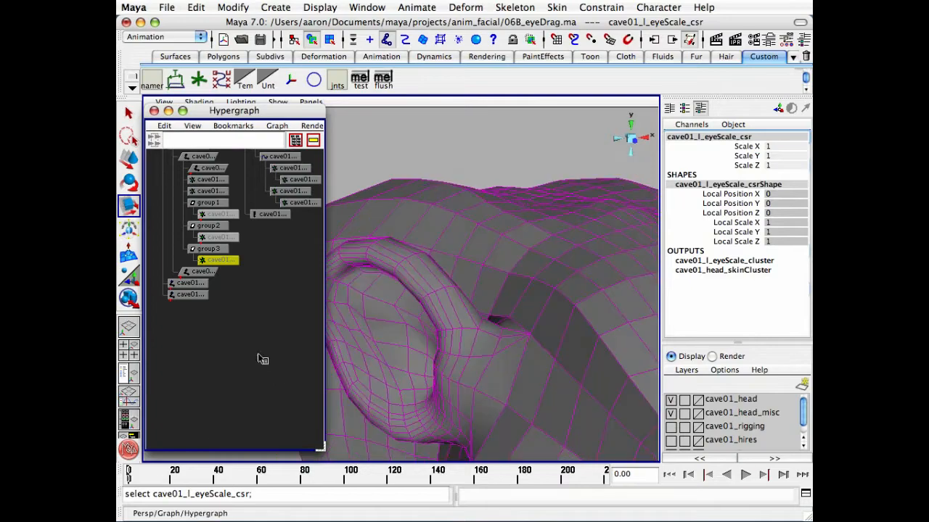
pyautogui.keyDown('alt'); pyautogui.moveTo(331, 304); pyautogui.dragTo(443, 289); pyautogui.keyUp('alt')
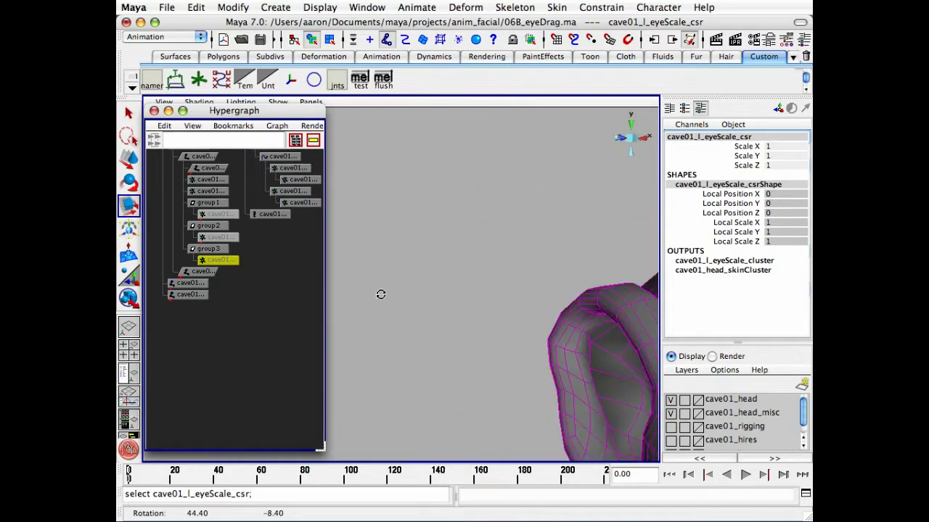
pyautogui.keyDown('alt'); pyautogui.moveTo(545, 284); pyautogui.dragTo(287, 176, button='middle'); pyautogui.keyUp('alt')
pyautogui.keyDown('alt'); pyautogui.moveTo(374, 196); pyautogui.dragTo(279, 123, button='middle'); pyautogui.keyUp('alt')
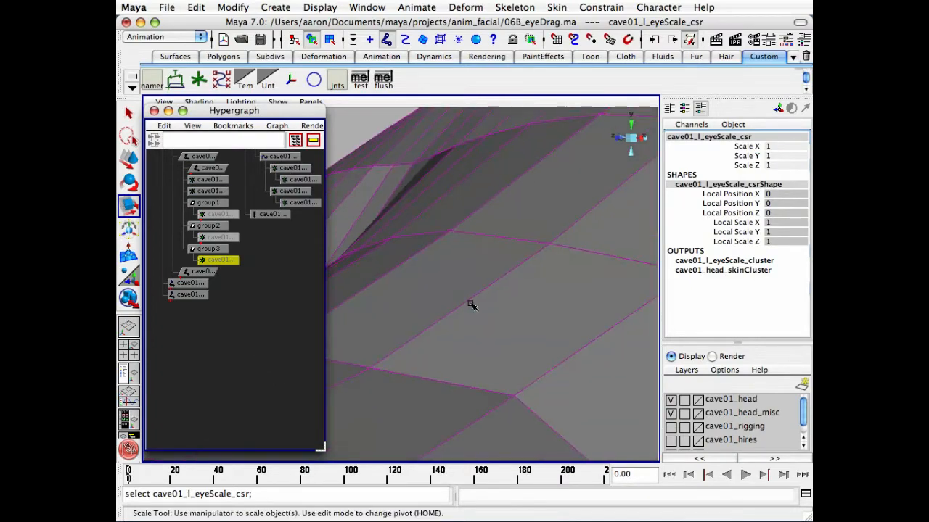
pyautogui.keyDown('alt'); pyautogui.moveTo(473, 308); pyautogui.dragTo(521, 310, button='right'); pyautogui.keyUp('alt')
pyautogui.keyDown('alt'); pyautogui.moveTo(520, 311); pyautogui.dragTo(518, 302); pyautogui.keyUp('alt')
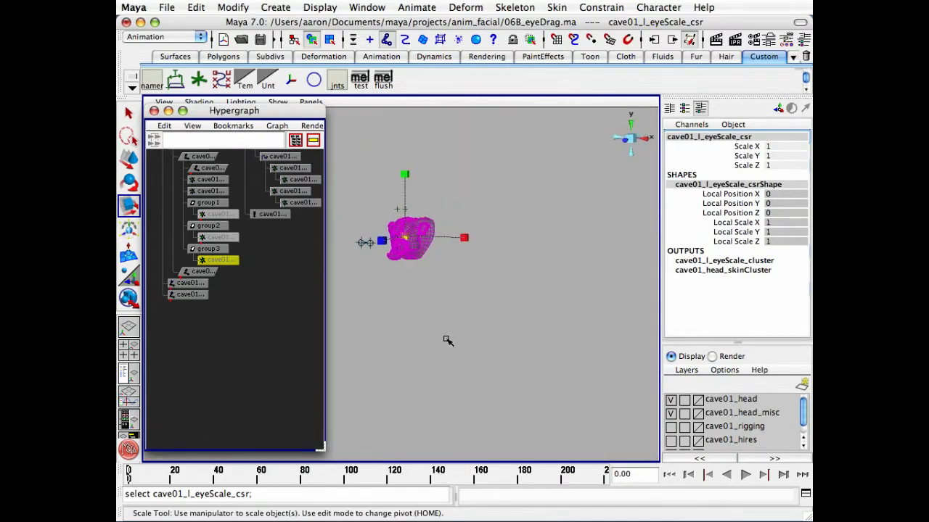
pyautogui.click(446, 338)
# Set the cave01_head display layer to Reference so the head mesh cannot be selected.
pyautogui.click(684, 400)
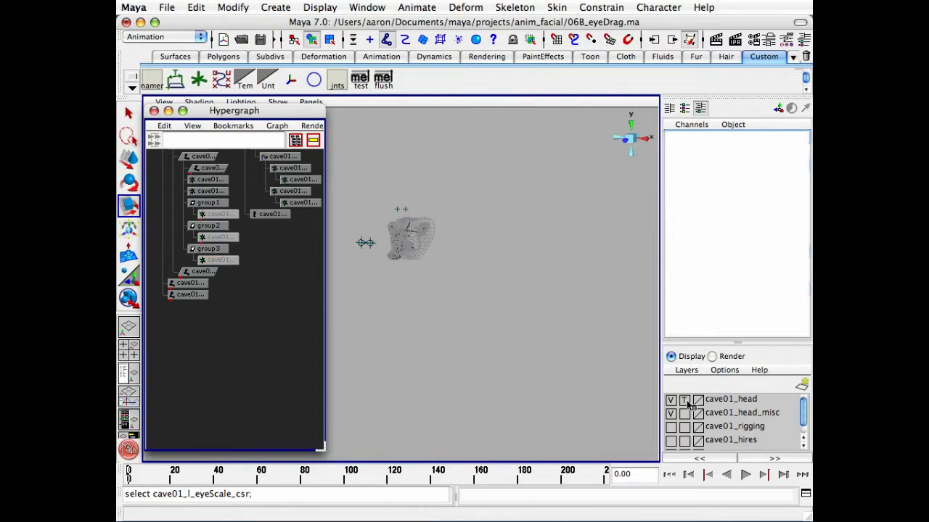
pyautogui.click(686, 402)
pyautogui.press('q')
pyautogui.keyDown('alt'); pyautogui.moveTo(477, 360); pyautogui.dragTo(638, 297, button='right'); pyautogui.keyUp('alt')
pyautogui.keyDown('alt'); pyautogui.moveTo(470, 230); pyautogui.dragTo(486, 336, button='middle'); pyautogui.keyUp('alt')
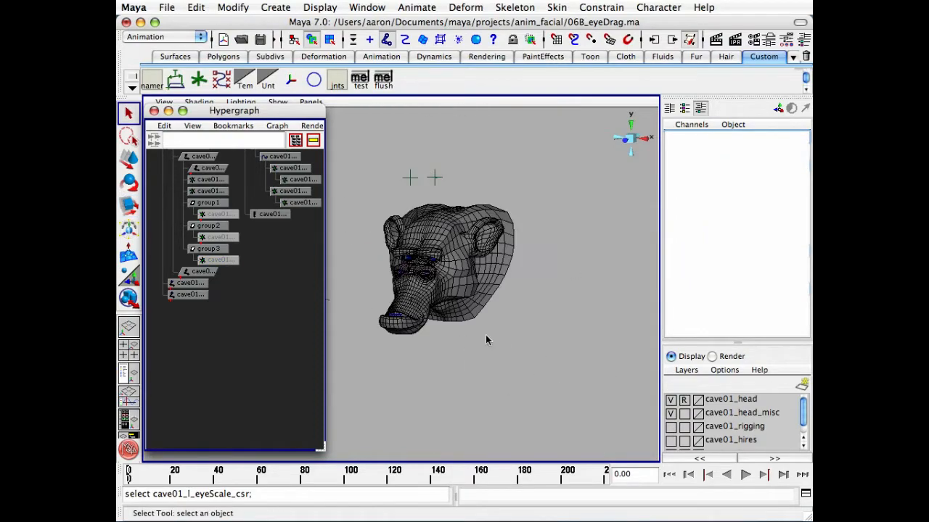
pyautogui.keyDown('alt'); pyautogui.moveTo(485, 337); pyautogui.dragTo(558, 273, button='right'); pyautogui.keyUp('alt')
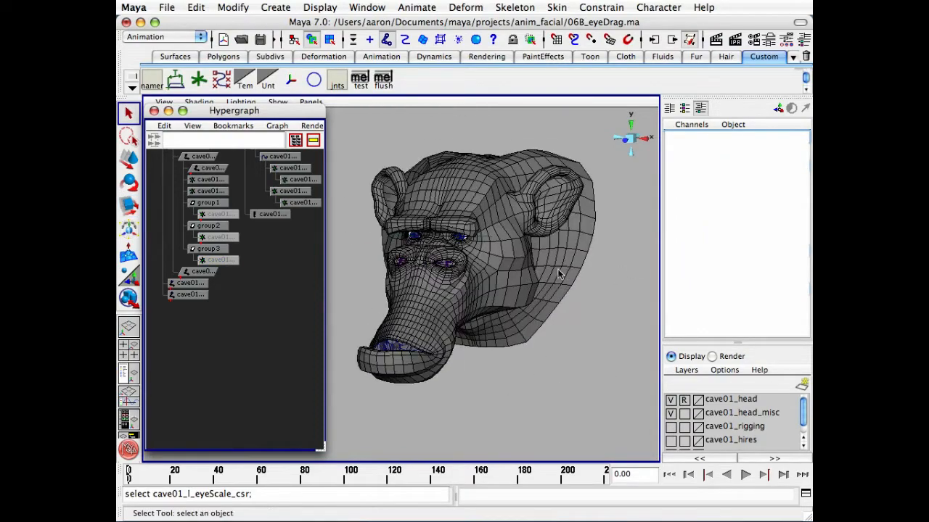
# Enable surface selection, select the left eyeball cave01_l_eye_geo and frame it in the view.
pyautogui.click(460, 245)
pyautogui.click(412, 149)
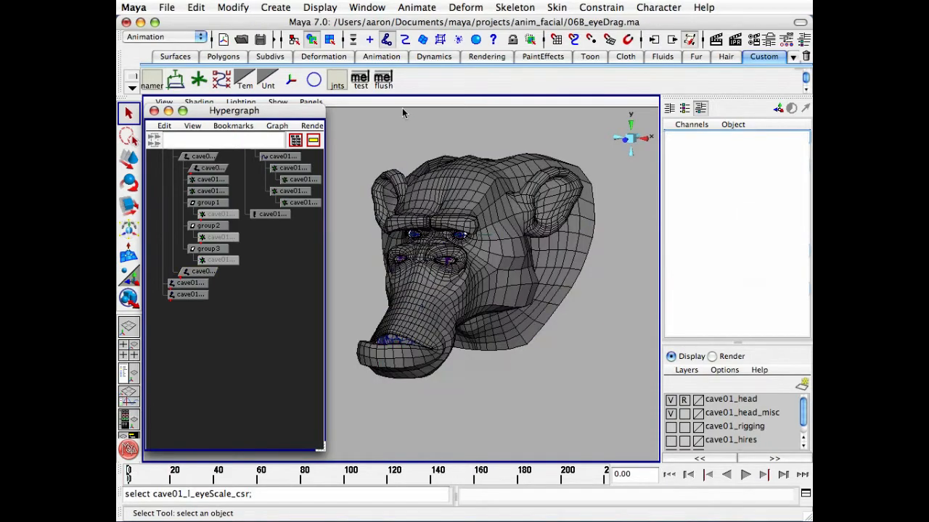
pyautogui.click(422, 39)
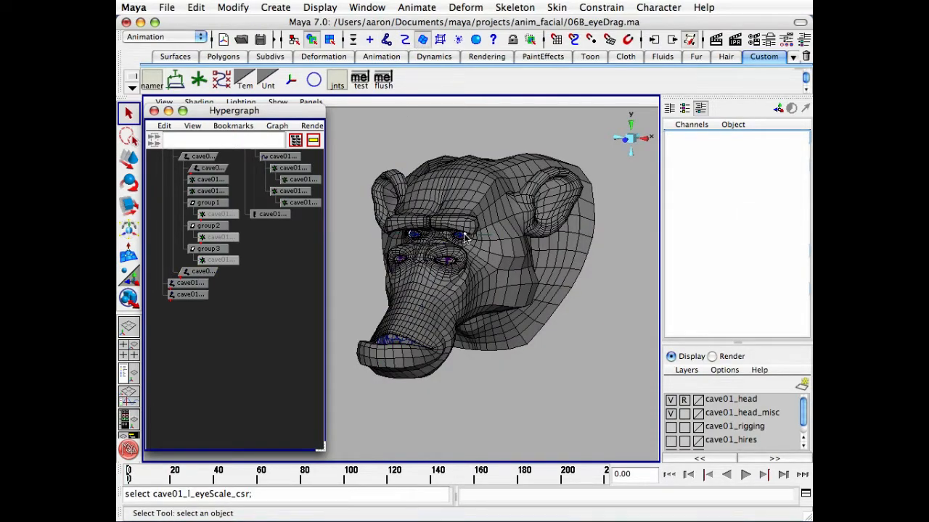
pyautogui.click(462, 238)
pyautogui.press('f')
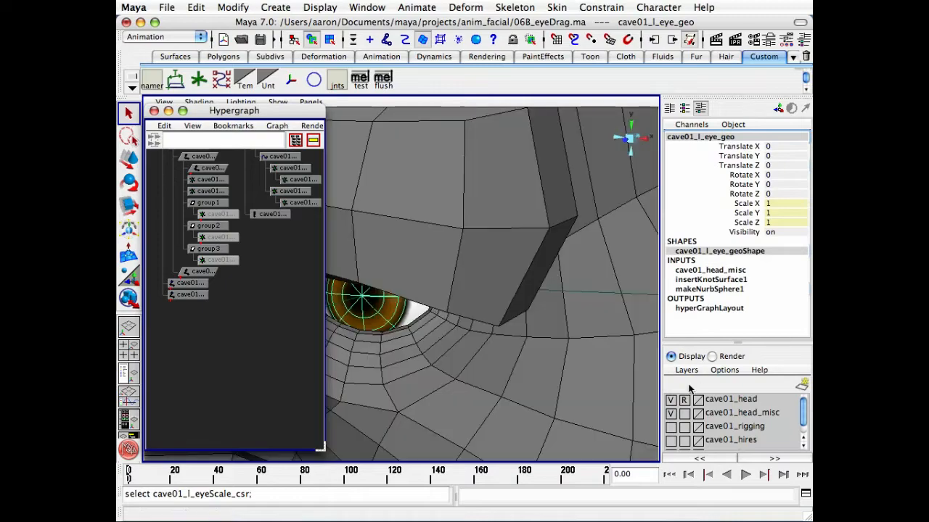
# Select the cave01_l_eyeScale_csr locator and zoom in on its node in the Hypergraph.
pyautogui.keyDown('alt'); pyautogui.moveTo(367, 251); pyautogui.dragTo(541, 239); pyautogui.keyUp('alt')
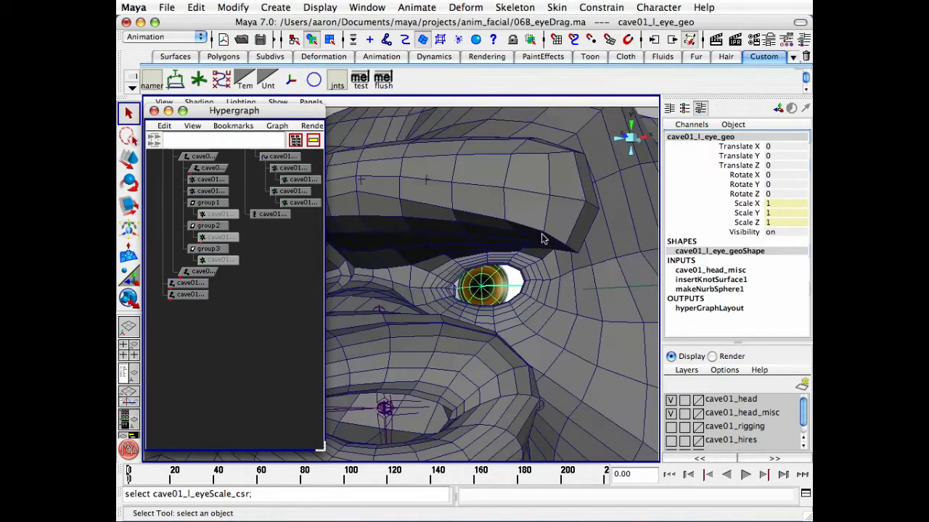
pyautogui.click(651, 115)
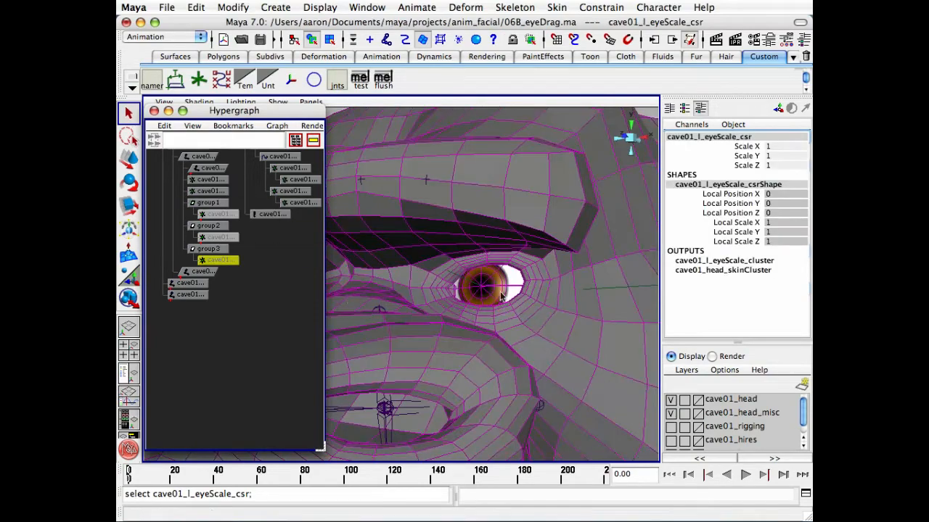
pyautogui.click(129, 395)
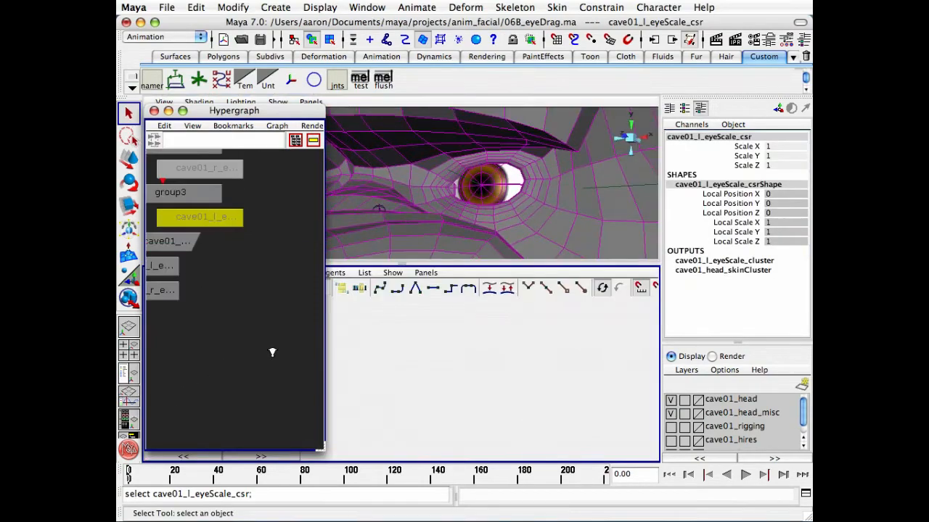
pyautogui.press('space')
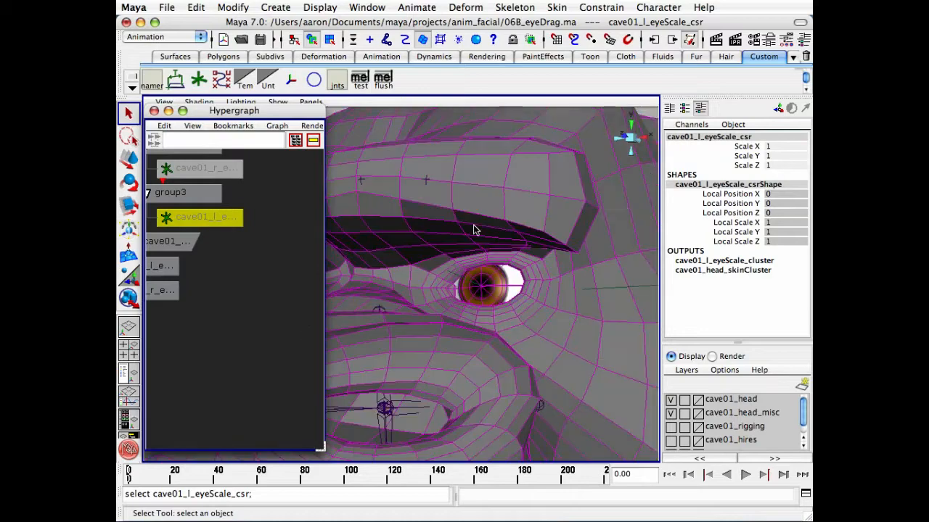
pyautogui.keyDown('alt'); pyautogui.moveTo(233, 341); pyautogui.dragTo(319, 328, button='right'); pyautogui.keyUp('alt')
pyautogui.keyDown('alt'); pyautogui.moveTo(241, 299); pyautogui.dragTo(259, 353, button='middle'); pyautogui.keyUp('alt')
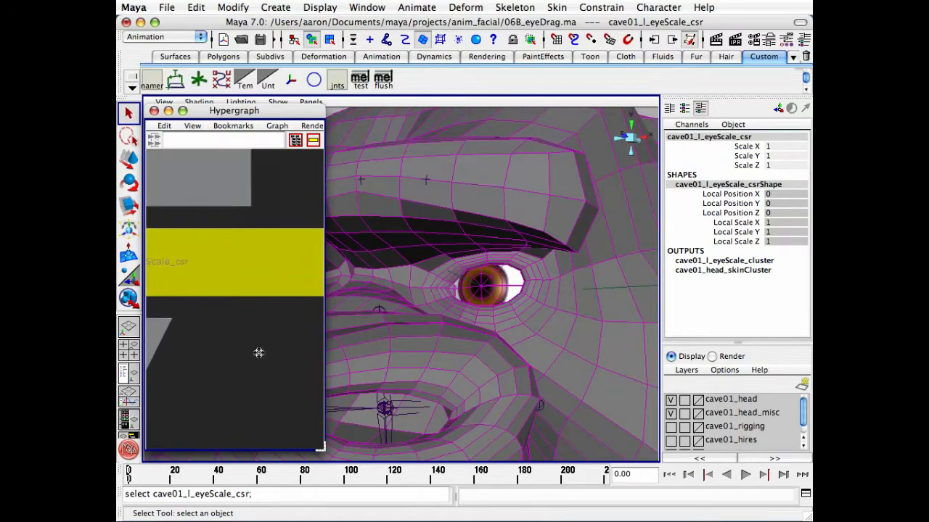
# Go through the attributes of cave01_l_eyeScale_csr to its connected cave01_l_eyeScale_cluster node and select that deformer.
pyautogui.hotkey('ctrl', 'a')
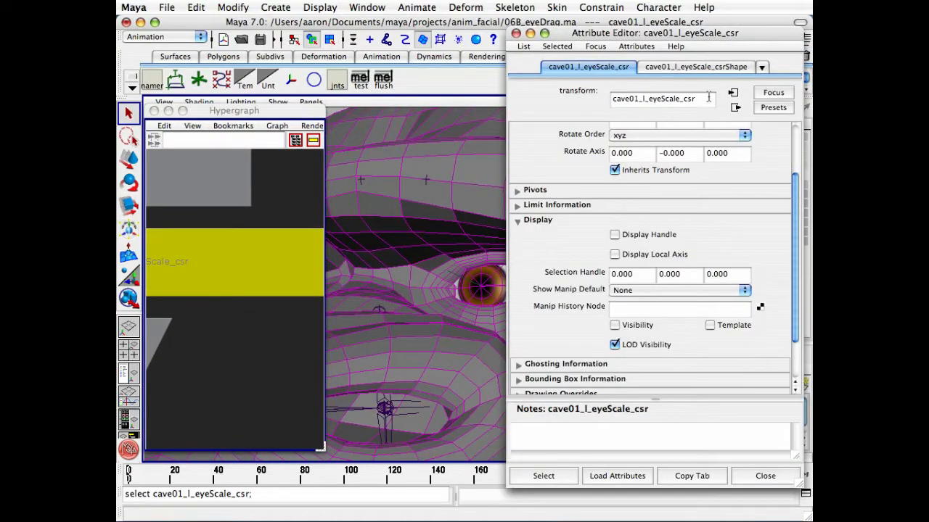
pyautogui.click(763, 68)
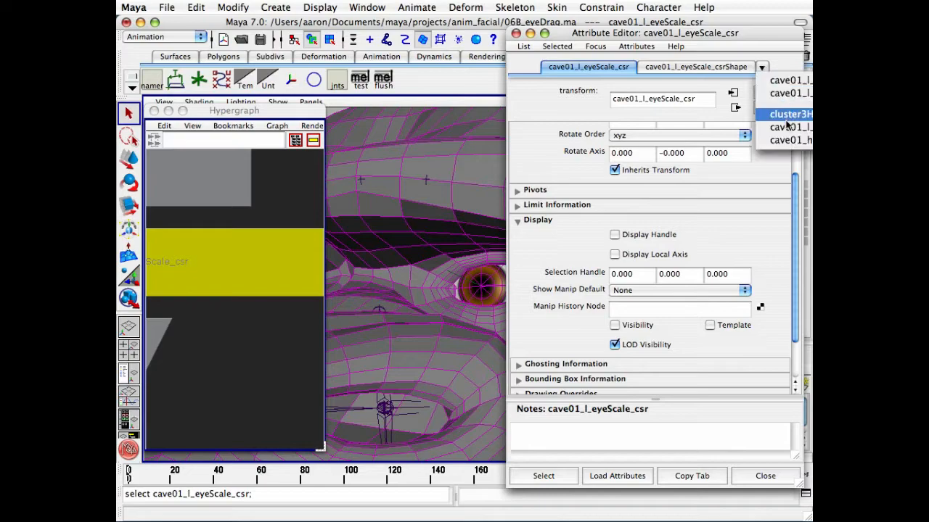
pyautogui.click(435, 108)
pyautogui.moveTo(631, 31); pyautogui.dragTo(373, 29)
pyautogui.click(502, 66)
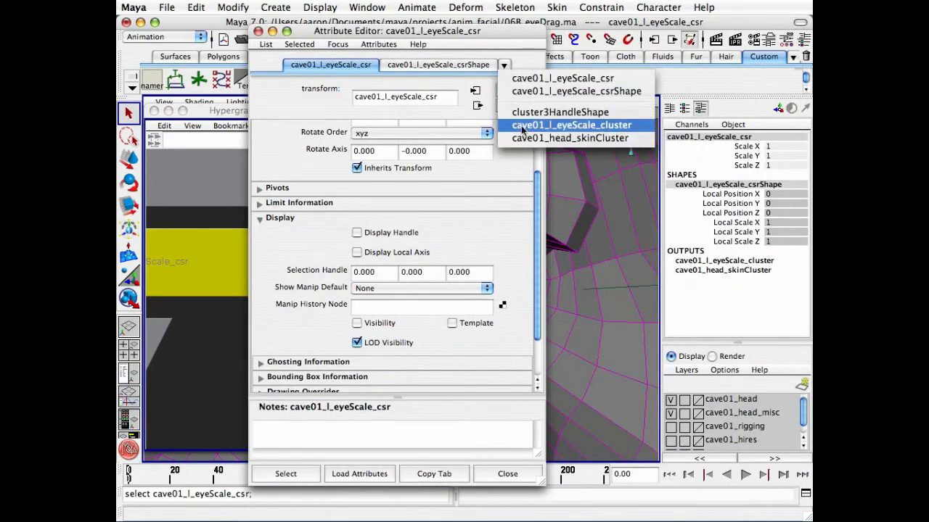
pyautogui.click(632, 127)
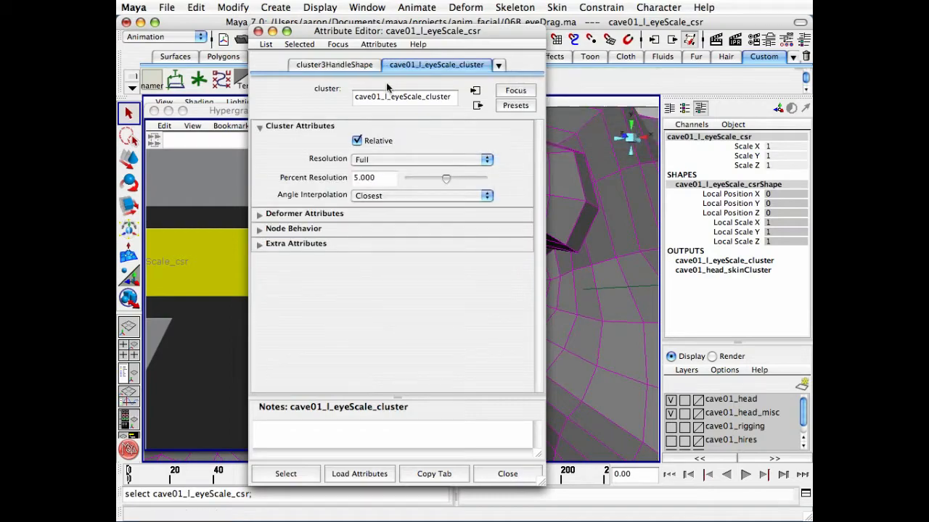
pyautogui.click(288, 473)
pyautogui.click(508, 475)
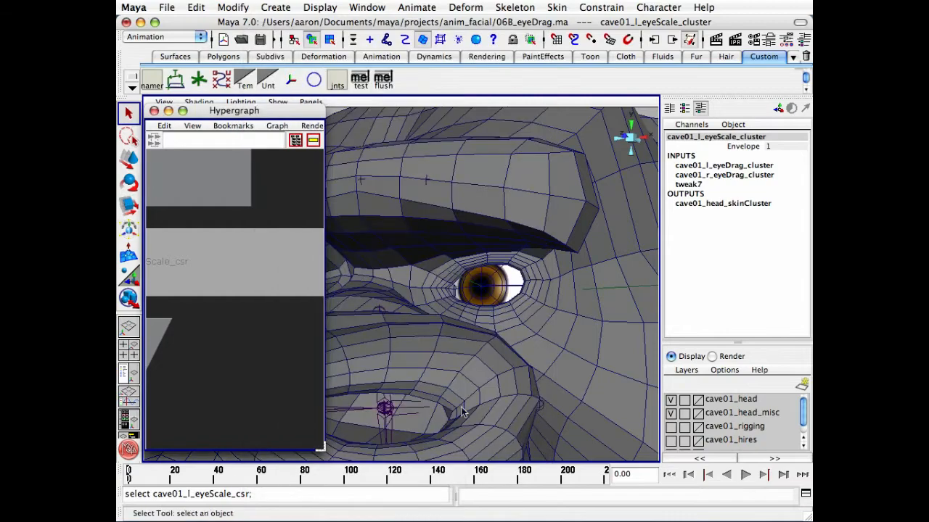
# Close the Hypergraph, hide the cave01_head_misc layer and activate the Edit Membership Tool for cave01_l_eyeScale_cluster.
pyautogui.click(154, 111)
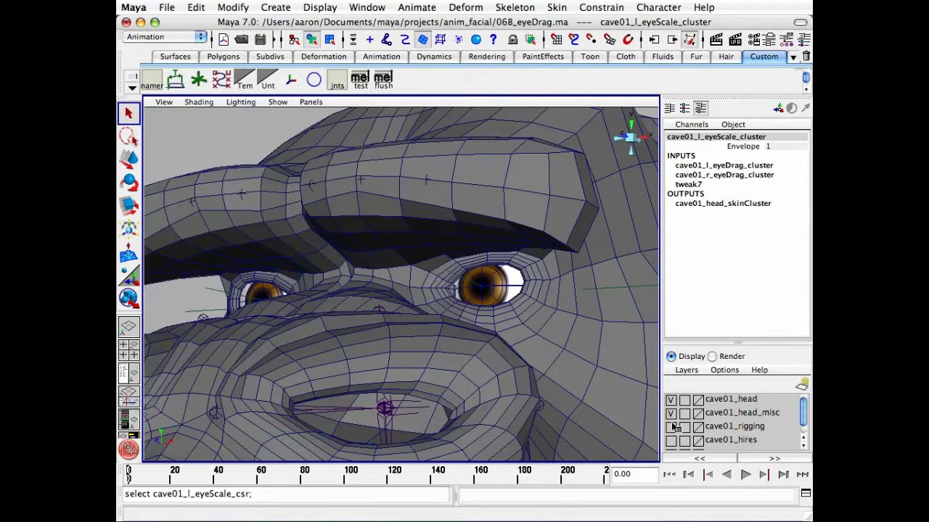
pyautogui.click(671, 413)
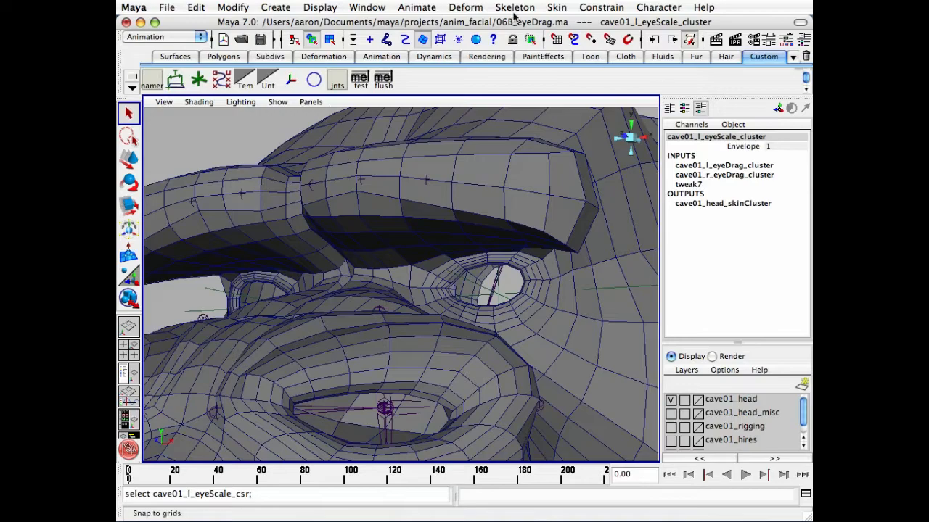
pyautogui.click(467, 9)
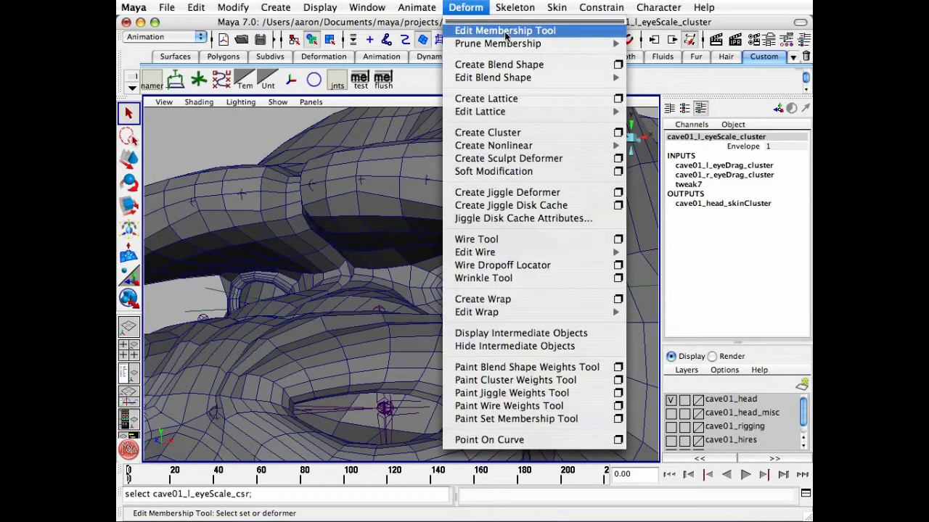
pyautogui.click(535, 32)
pyautogui.keyDown('alt'); pyautogui.moveTo(518, 226); pyautogui.dragTo(472, 208); pyautogui.keyUp('alt')
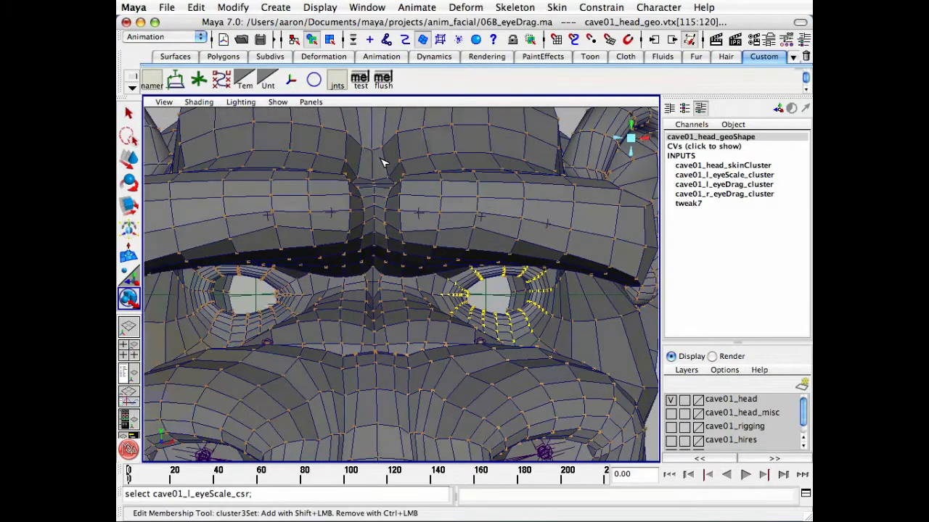
# Add the head vertices of the left brow and the area above the left eye to the eye scale cluster's membership.
pyautogui.keyDown('shift'); pyautogui.moveTo(411, 267); pyautogui.dragTo(479, 202); pyautogui.keyUp('shift')
pyautogui.keyDown('alt'); pyautogui.moveTo(389, 162); pyautogui.dragTo(408, 171); pyautogui.keyUp('alt')
pyautogui.keyDown('alt'); pyautogui.moveTo(542, 193); pyautogui.dragTo(464, 170); pyautogui.keyUp('alt')
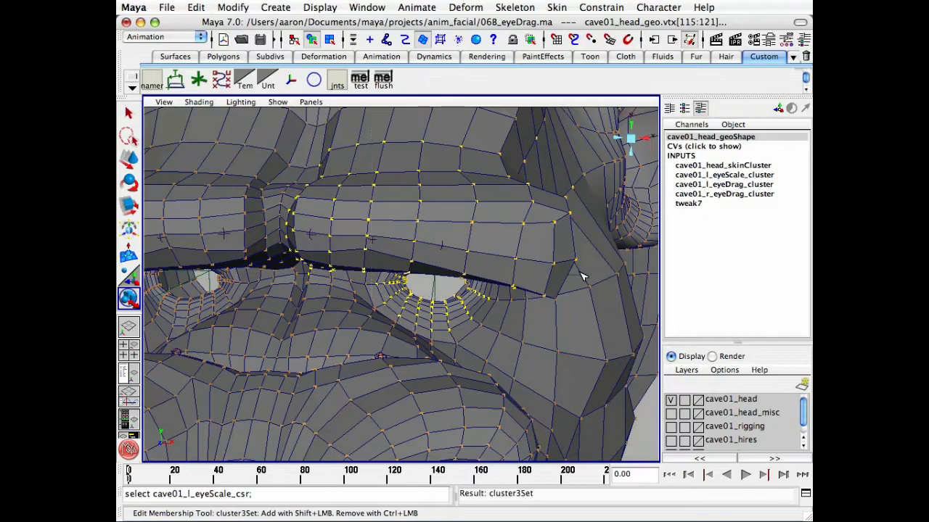
pyautogui.keyDown('alt'); pyautogui.moveTo(583, 271); pyautogui.dragTo(463, 266); pyautogui.keyUp('alt')
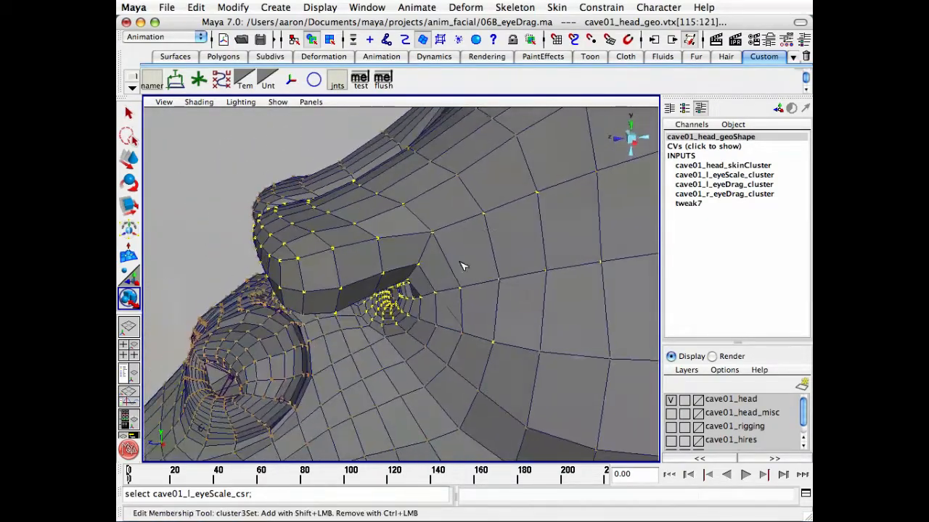
pyautogui.keyDown('alt'); pyautogui.moveTo(404, 331); pyautogui.dragTo(528, 270); pyautogui.keyUp('alt')
pyautogui.keyDown('alt'); pyautogui.moveTo(441, 347); pyautogui.dragTo(456, 274, button='right'); pyautogui.keyUp('alt')
pyautogui.keyDown('alt'); pyautogui.moveTo(449, 269); pyautogui.dragTo(374, 259); pyautogui.keyUp('alt')
pyautogui.keyDown('alt'); pyautogui.moveTo(374, 259); pyautogui.dragTo(366, 256, button='right'); pyautogui.keyUp('alt')
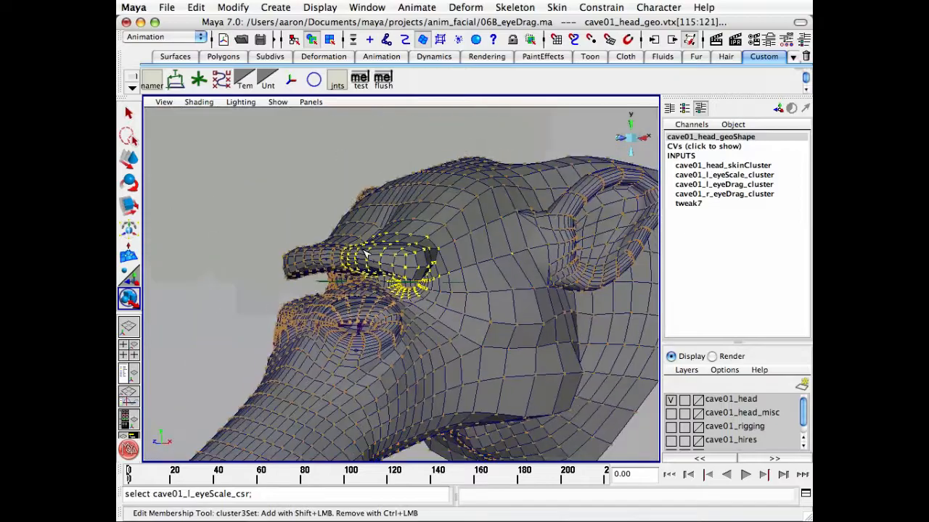
# Examine the left eye scale cluster's member vertices around the brow and eye in wireframe and shaded display.
pyautogui.press('4')
pyautogui.keyDown('alt'); pyautogui.moveTo(539, 285); pyautogui.dragTo(429, 271); pyautogui.keyUp('alt')
pyautogui.keyDown('alt'); pyautogui.moveTo(442, 188); pyautogui.dragTo(231, 317); pyautogui.keyUp('alt')
pyautogui.moveTo(330, 326)
pyautogui.keyDown('alt'); pyautogui.mouseDown()
pyautogui.moveTo(200, 319)
pyautogui.moveTo(337, 318)
pyautogui.moveTo(383, 272)
pyautogui.mouseUp(); pyautogui.keyUp('alt')
pyautogui.press('5')
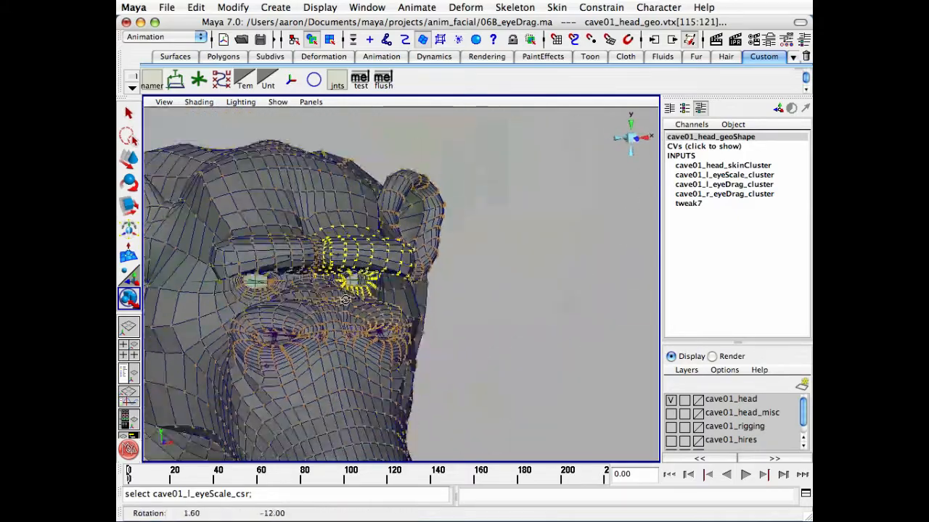
pyautogui.keyDown('alt'); pyautogui.moveTo(384, 274); pyautogui.dragTo(563, 284, button='right'); pyautogui.keyUp('alt')
pyautogui.keyDown('alt'); pyautogui.moveTo(294, 267); pyautogui.dragTo(561, 278, button='middle'); pyautogui.keyUp('alt')
pyautogui.keyDown('alt'); pyautogui.moveTo(561, 279); pyautogui.dragTo(327, 247); pyautogui.keyUp('alt')
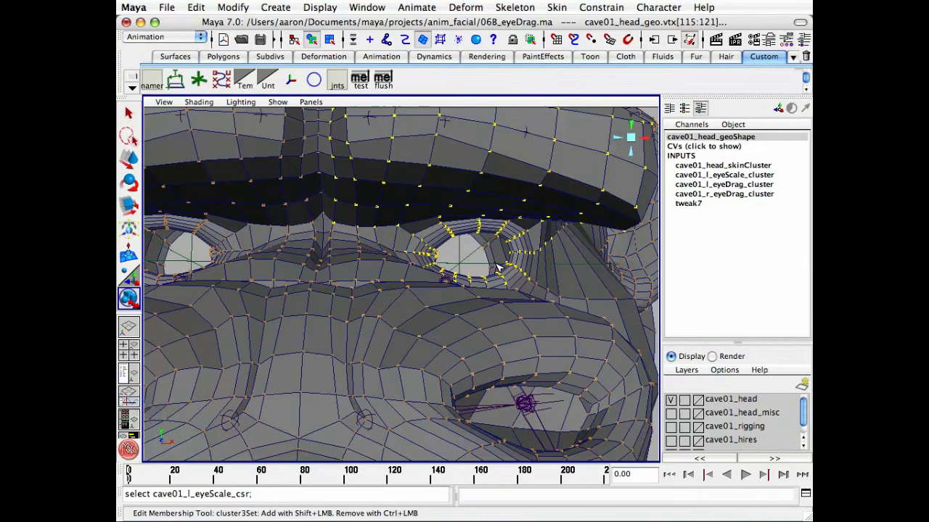
# In wireframe display, remove the vertices of the inner left eye socket behind the eyelids from the cluster's membership.
pyautogui.press('4')
pyautogui.keyDown('alt'); pyautogui.moveTo(498, 267); pyautogui.dragTo(320, 268); pyautogui.keyUp('alt')
pyautogui.keyDown('alt'); pyautogui.moveTo(319, 268); pyautogui.dragTo(464, 279, button='middle'); pyautogui.keyUp('alt')
pyautogui.keyDown('alt'); pyautogui.moveTo(464, 279); pyautogui.dragTo(533, 281, button='right'); pyautogui.keyUp('alt')
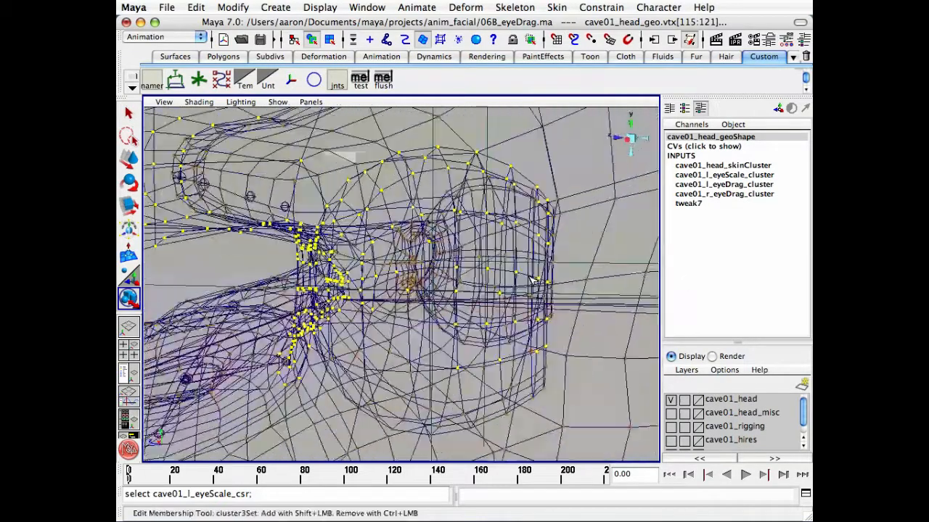
pyautogui.keyDown('alt'); pyautogui.moveTo(532, 282); pyautogui.dragTo(557, 277); pyautogui.keyUp('alt')
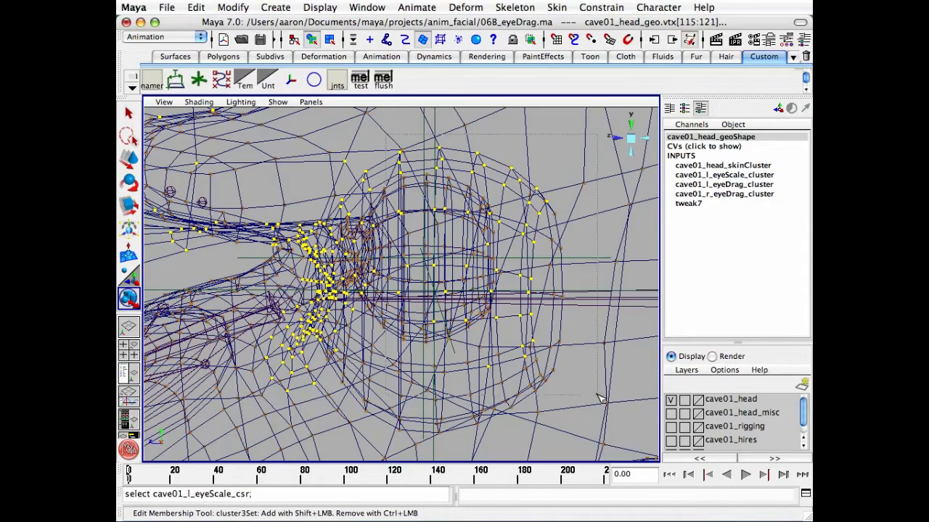
pyautogui.moveTo(599, 398)
pyautogui.keyDown('alt'); pyautogui.mouseDown()
pyautogui.moveTo(491, 327)
pyautogui.moveTo(402, 286)
pyautogui.moveTo(394, 313)
pyautogui.moveTo(391, 306)
pyautogui.moveTo(573, 254)
pyautogui.mouseUp(); pyautogui.keyUp('alt')
# Inspect the left eyelids and socket from several angles, in shaded and wireframe display, for unwanted cluster members.
pyautogui.press('5')
pyautogui.keyDown('alt'); pyautogui.moveTo(573, 254); pyautogui.dragTo(639, 239, button='right'); pyautogui.keyUp('alt')
pyautogui.keyDown('alt'); pyautogui.moveTo(439, 261); pyautogui.dragTo(417, 279); pyautogui.keyUp('alt')
pyautogui.moveTo(509, 283)
pyautogui.keyDown('alt'); pyautogui.mouseDown()
pyautogui.moveTo(460, 322)
pyautogui.moveTo(418, 306)
pyautogui.moveTo(410, 289)
pyautogui.mouseUp(); pyautogui.keyUp('alt')
pyautogui.press('4')
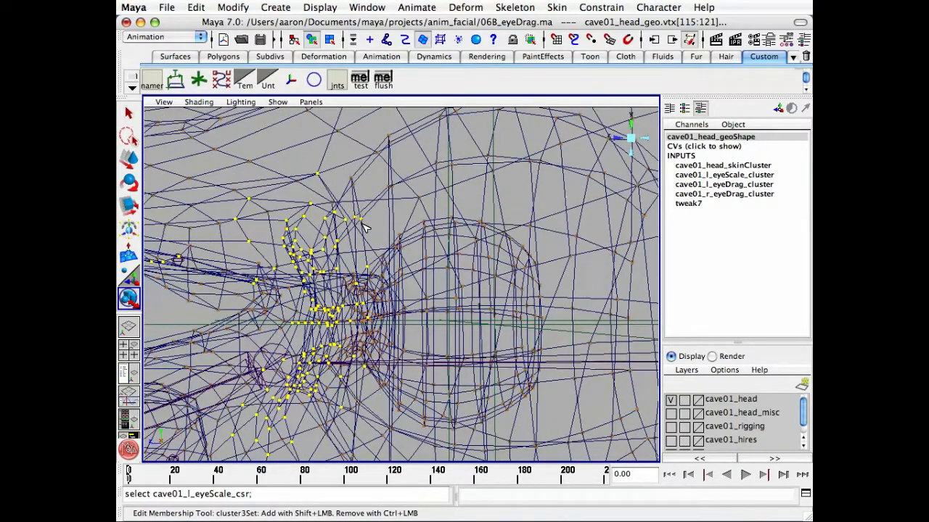
pyautogui.keyDown('alt'); pyautogui.moveTo(378, 250); pyautogui.dragTo(376, 274); pyautogui.keyUp('alt')
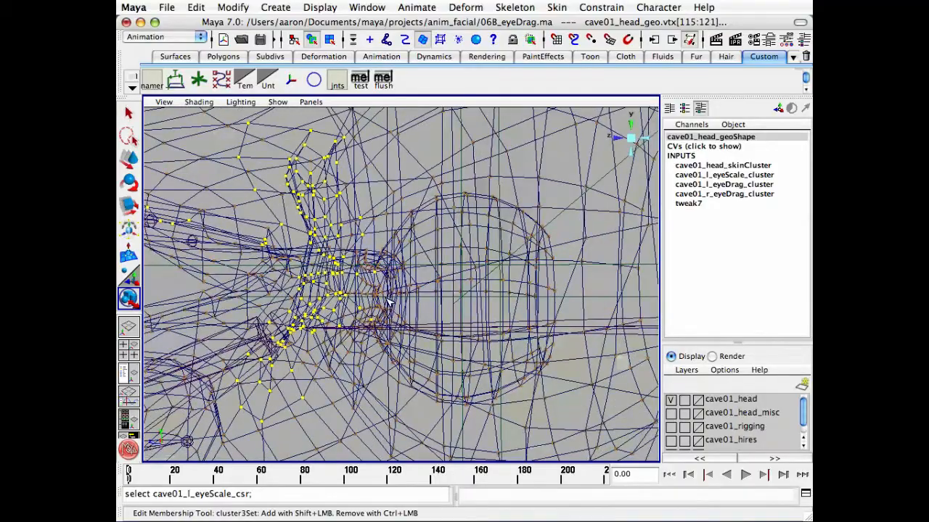
pyautogui.keyDown('alt'); pyautogui.moveTo(386, 329); pyautogui.dragTo(468, 289); pyautogui.keyUp('alt')
pyautogui.keyDown('alt'); pyautogui.moveTo(468, 288); pyautogui.dragTo(387, 314, button='right'); pyautogui.keyUp('alt')
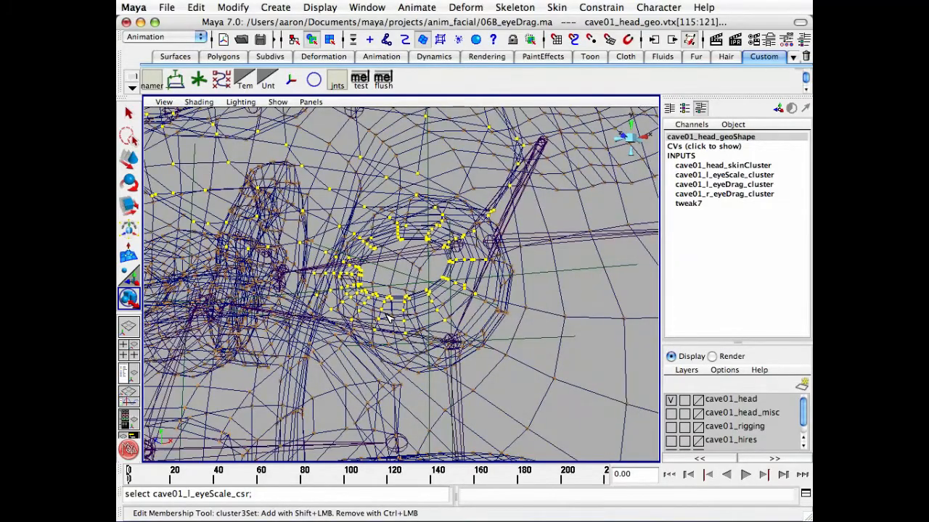
pyautogui.press('5')
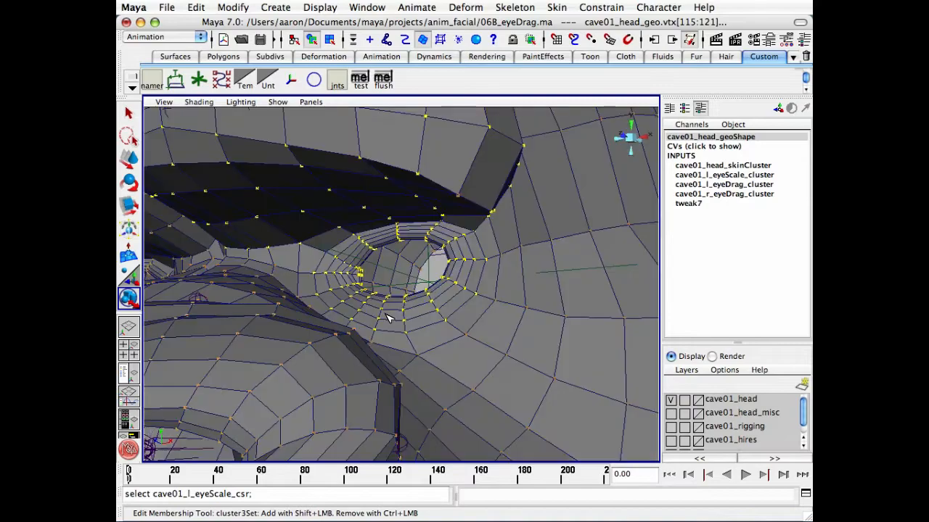
# Leave the Edit Membership Tool, show the cave01_head_misc layer again and bring the whole face into view.
pyautogui.press('q')
pyautogui.keyDown('alt'); pyautogui.moveTo(389, 322); pyautogui.dragTo(373, 256, button='right'); pyautogui.keyUp('alt')
pyautogui.click(671, 413)
pyautogui.keyDown('alt'); pyautogui.moveTo(373, 256); pyautogui.dragTo(370, 255, button='middle'); pyautogui.keyUp('alt')
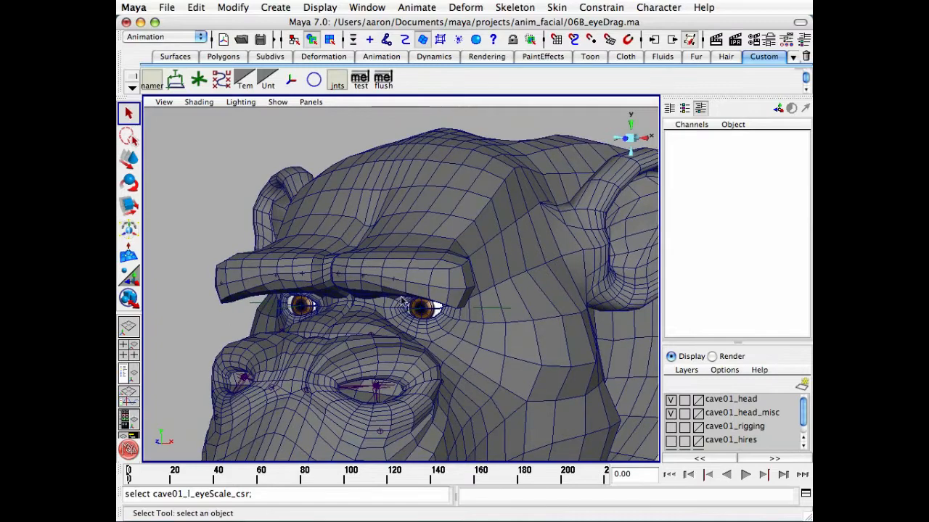
# Reopen the Hypergraph, select the cave01_l_eyeScale_csr locator in it and close the window.
pyautogui.press('h')
pyautogui.keyDown('alt'); pyautogui.moveTo(249, 330); pyautogui.dragTo(193, 281, button='right'); pyautogui.keyUp('alt')
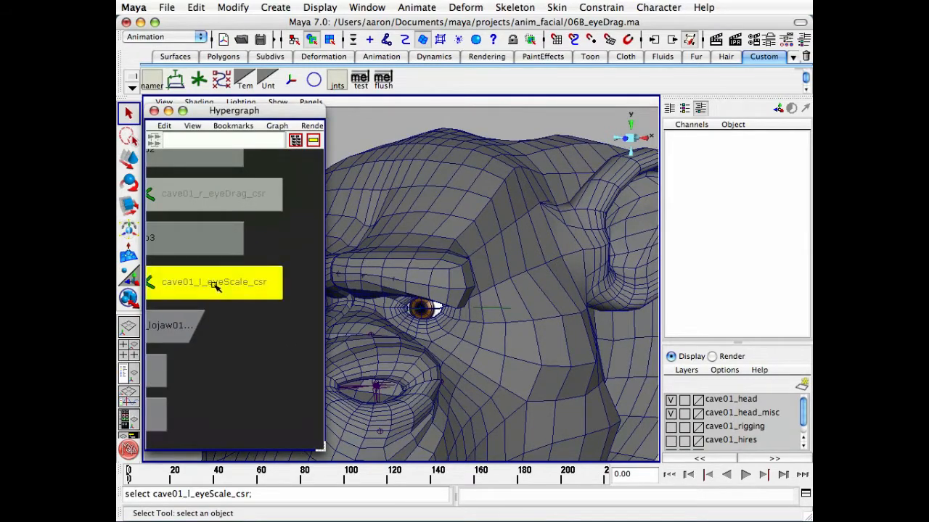
pyautogui.keyDown('alt'); pyautogui.moveTo(506, 253); pyautogui.dragTo(413, 259, button='right'); pyautogui.keyUp('alt')
pyautogui.keyDown('alt'); pyautogui.moveTo(413, 259); pyautogui.dragTo(448, 249, button='middle'); pyautogui.keyUp('alt')
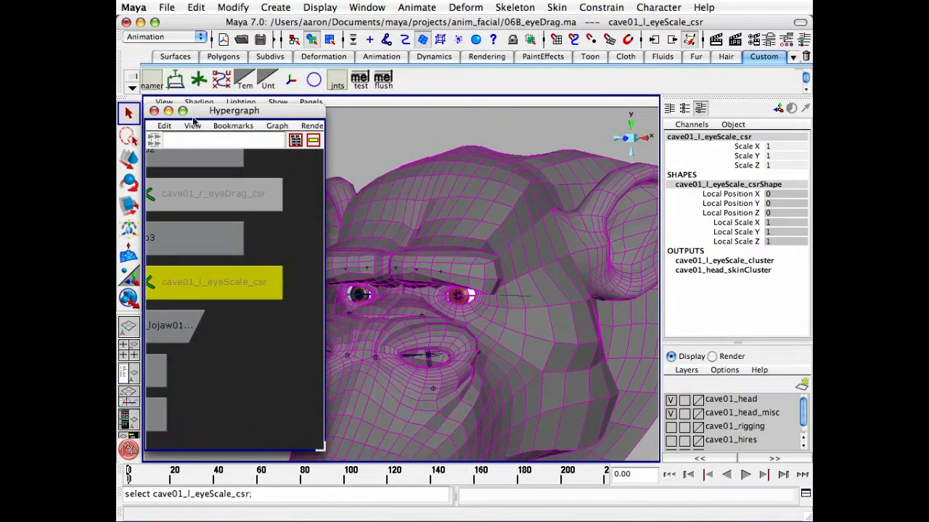
pyautogui.click(154, 110)
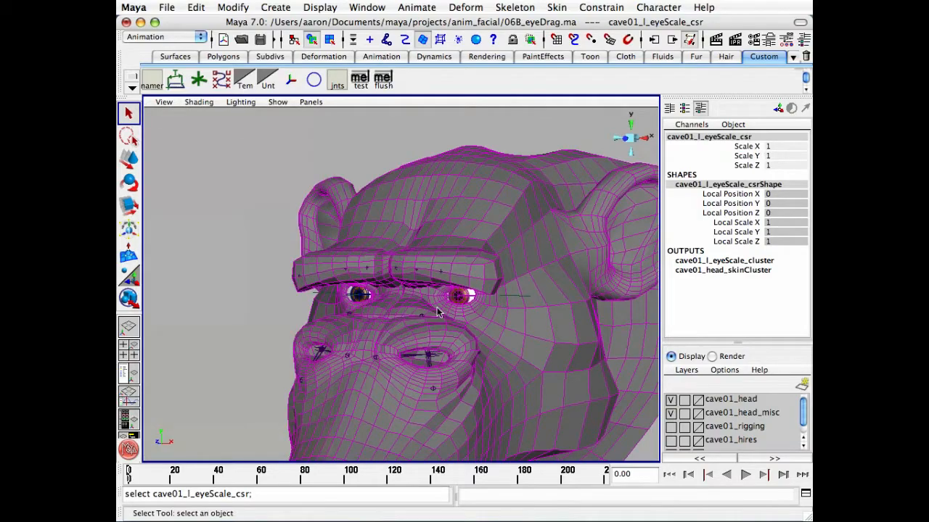
# Scale cave01_l_eyeScale_csr down in Y to about 0.6 to test the left eye deformation, and deselect it.
pyautogui.press('r')
pyautogui.keyDown('alt'); pyautogui.moveTo(464, 307); pyautogui.dragTo(419, 307); pyautogui.keyUp('alt')
pyautogui.keyDown('alt'); pyautogui.moveTo(456, 294); pyautogui.dragTo(398, 288, button='middle'); pyautogui.keyUp('alt')
pyautogui.keyDown('alt'); pyautogui.moveTo(398, 288); pyautogui.dragTo(451, 290, button='right'); pyautogui.keyUp('alt')
pyautogui.keyDown('alt'); pyautogui.moveTo(452, 291); pyautogui.dragTo(460, 274); pyautogui.keyUp('alt')
pyautogui.keyDown('alt'); pyautogui.moveTo(460, 270); pyautogui.dragTo(485, 292, button='middle'); pyautogui.keyUp('alt')
pyautogui.moveTo(437, 266); pyautogui.dragTo(418, 285)
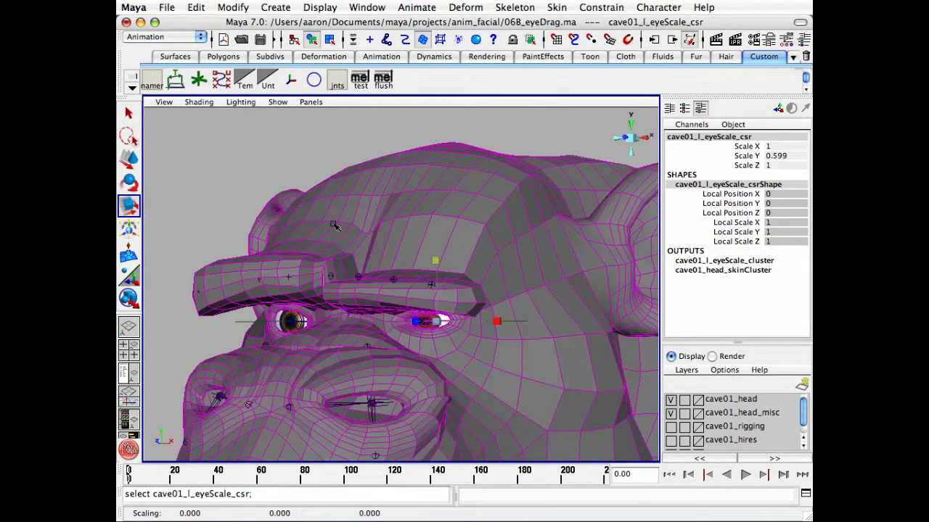
pyautogui.press('q')
pyautogui.click(233, 164)
pyautogui.keyDown('alt'); pyautogui.moveTo(433, 208); pyautogui.dragTo(440, 218); pyautogui.keyUp('alt')
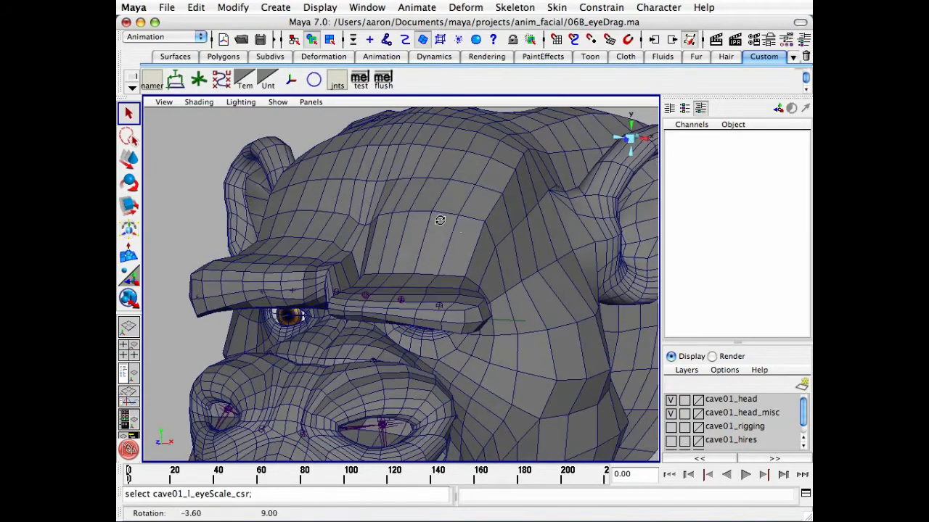
# Select the head mesh and start the Paint Cluster Weights Tool with its settings shown.
pyautogui.click(453, 195)
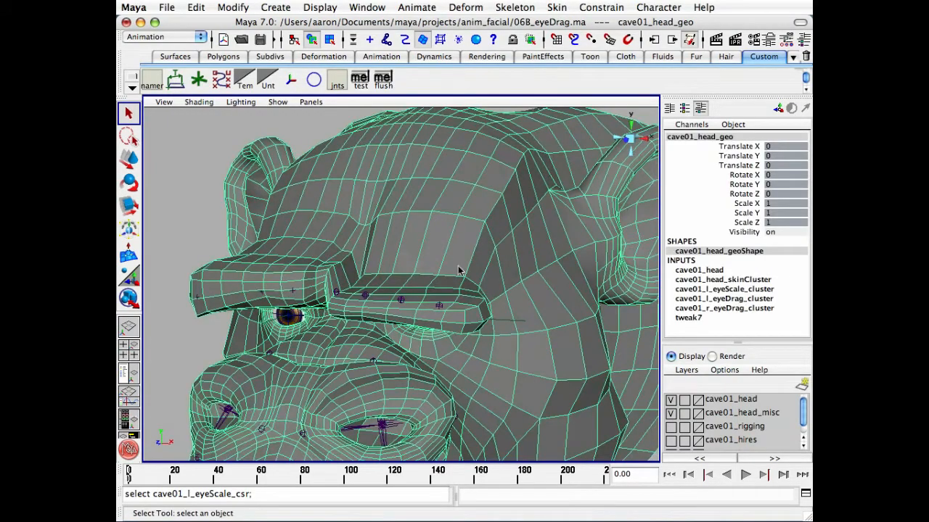
pyautogui.keyDown('alt'); pyautogui.moveTo(407, 251); pyautogui.dragTo(404, 244); pyautogui.keyUp('alt')
pyautogui.moveTo(437, 195); pyautogui.dragTo(438, 206, button='right')
pyautogui.rightClick(438, 205)
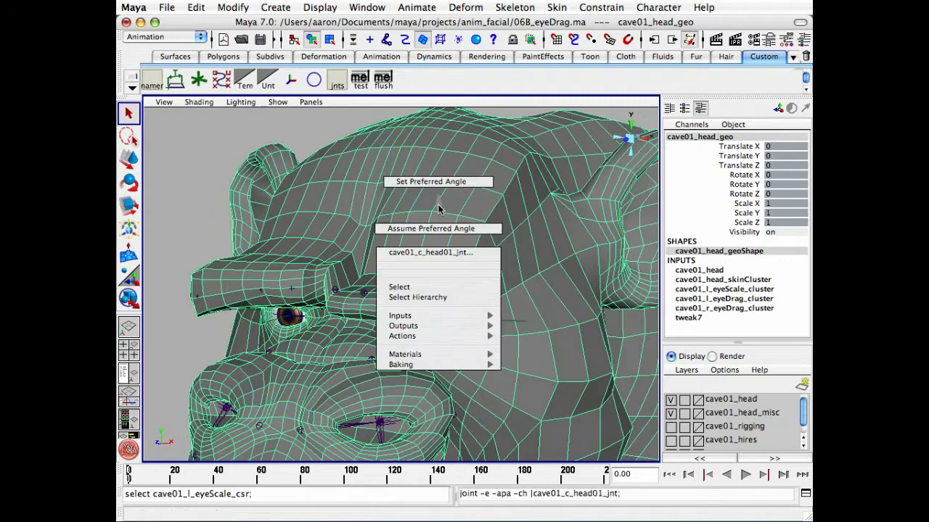
pyautogui.moveTo(387, 152)
pyautogui.mouseDown(button='right')
pyautogui.moveTo(407, 297)
pyautogui.moveTo(473, 286)
pyautogui.moveTo(480, 325)
pyautogui.moveTo(484, 313)
pyautogui.moveTo(524, 313)
pyautogui.moveTo(478, 305)
pyautogui.moveTo(354, 197)
pyautogui.moveTo(388, 152)
pyautogui.mouseUp(button='right')
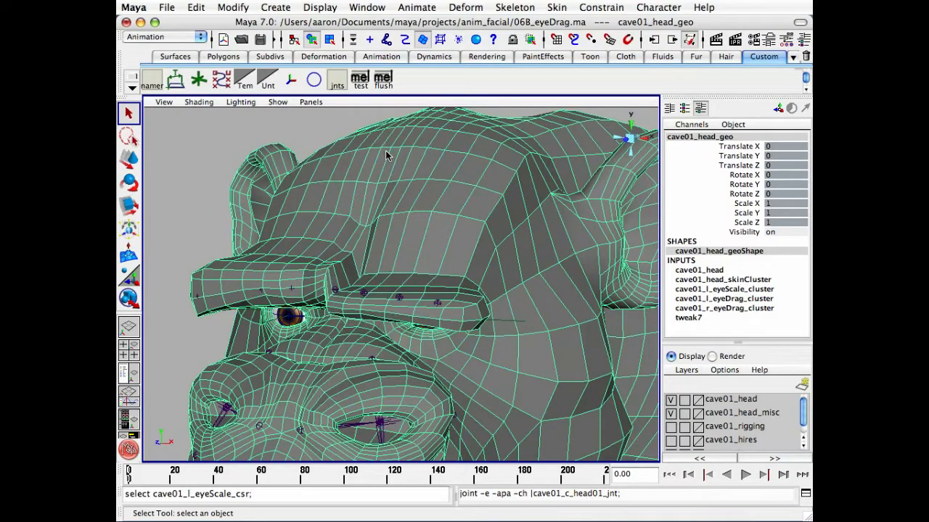
pyautogui.click(463, 9)
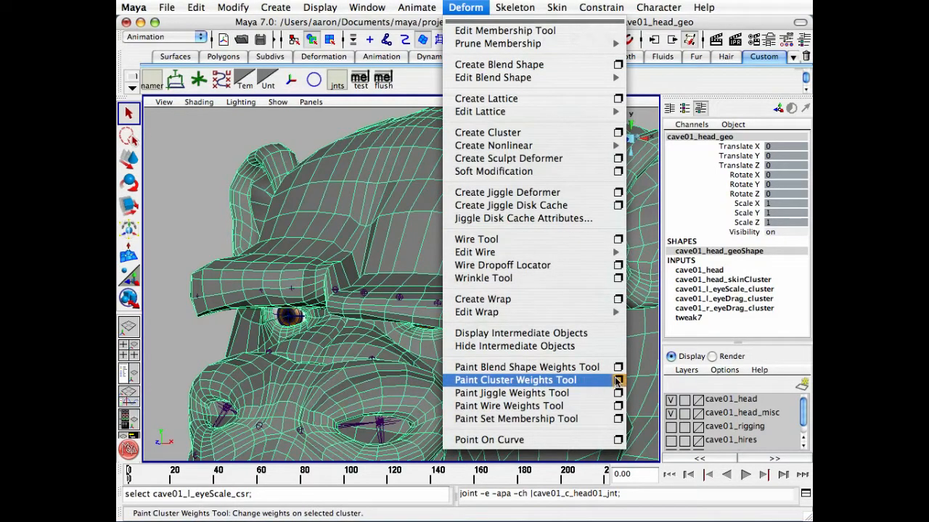
pyautogui.click(618, 381)
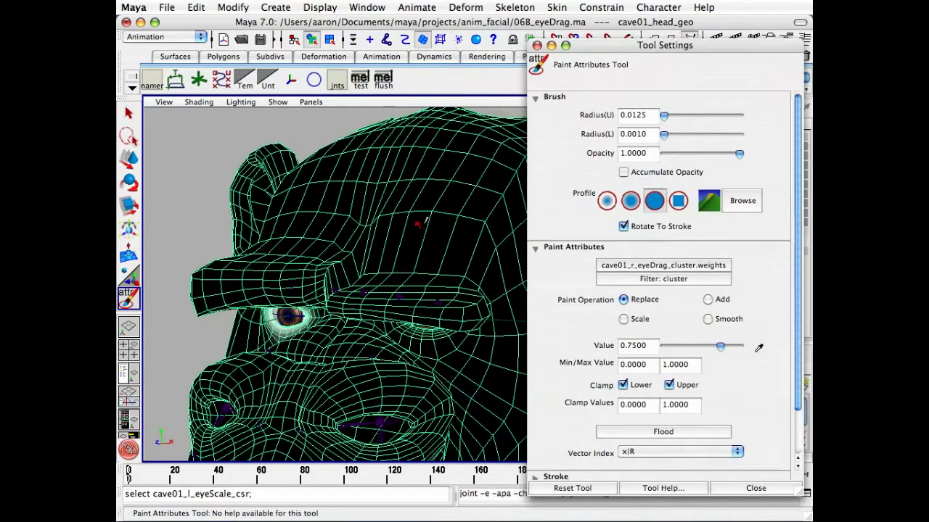
# Display the cave01_l_eyeScale_cluster weights and inspect them around the left brow and eye socket from below.
pyautogui.moveTo(424, 221)
pyautogui.keyDown('alt'); pyautogui.mouseDown()
pyautogui.moveTo(404, 210)
pyautogui.moveTo(464, 212)
pyautogui.mouseUp(); pyautogui.keyUp('alt')
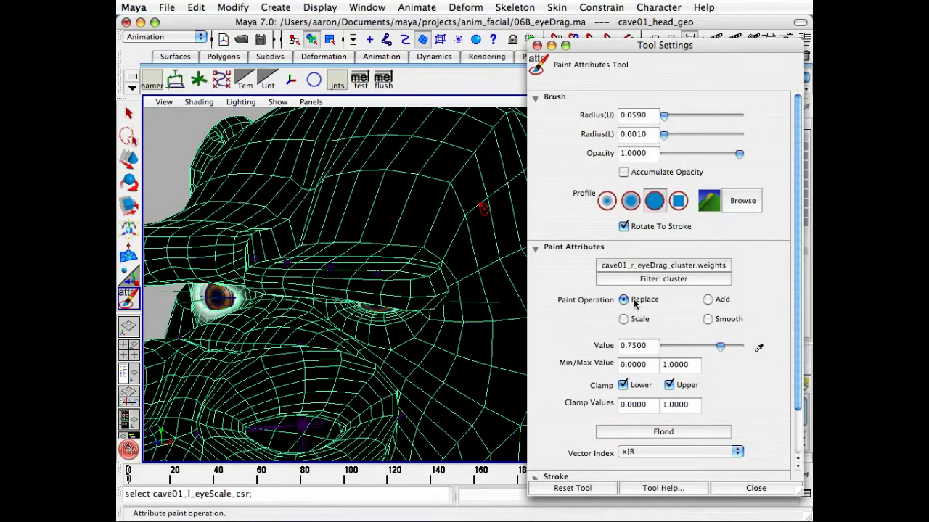
pyautogui.keyDown('alt'); pyautogui.moveTo(348, 325); pyautogui.dragTo(358, 328); pyautogui.keyUp('alt')
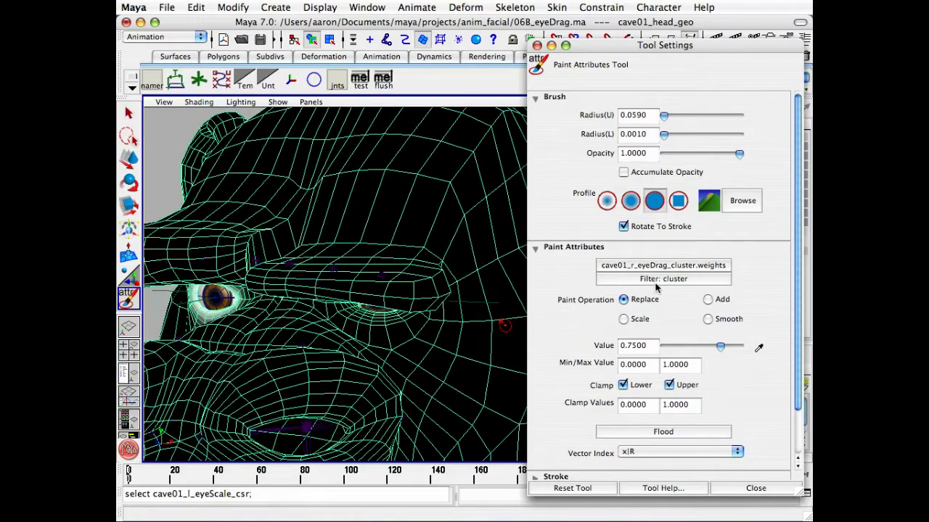
pyautogui.click(680, 268)
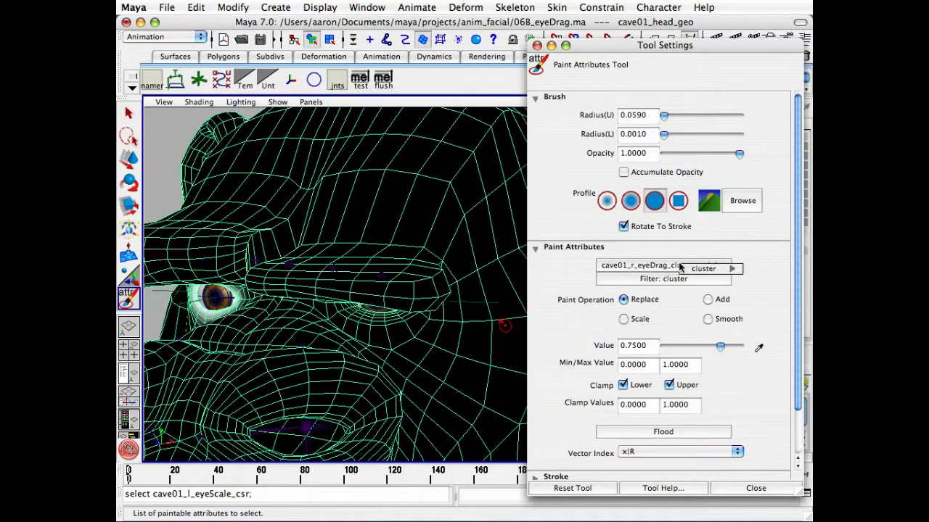
pyautogui.moveTo(726, 268)
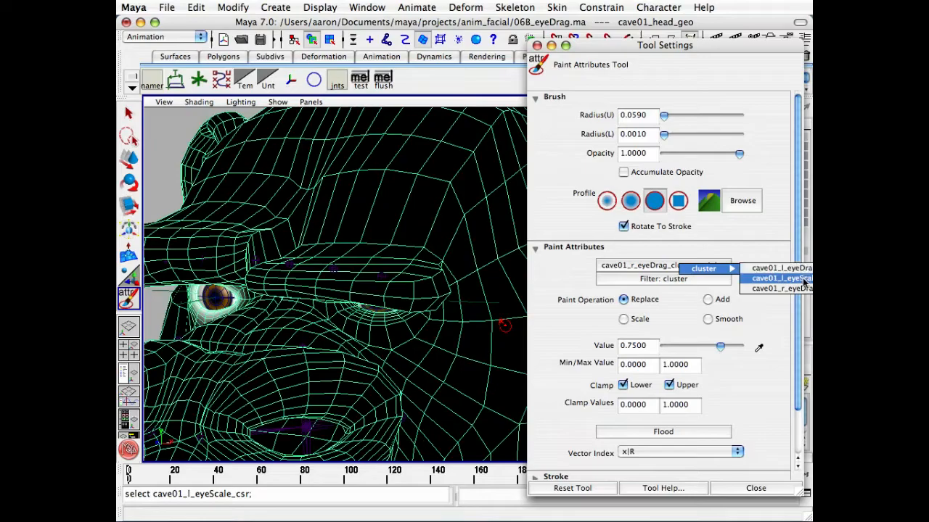
pyautogui.click(802, 280)
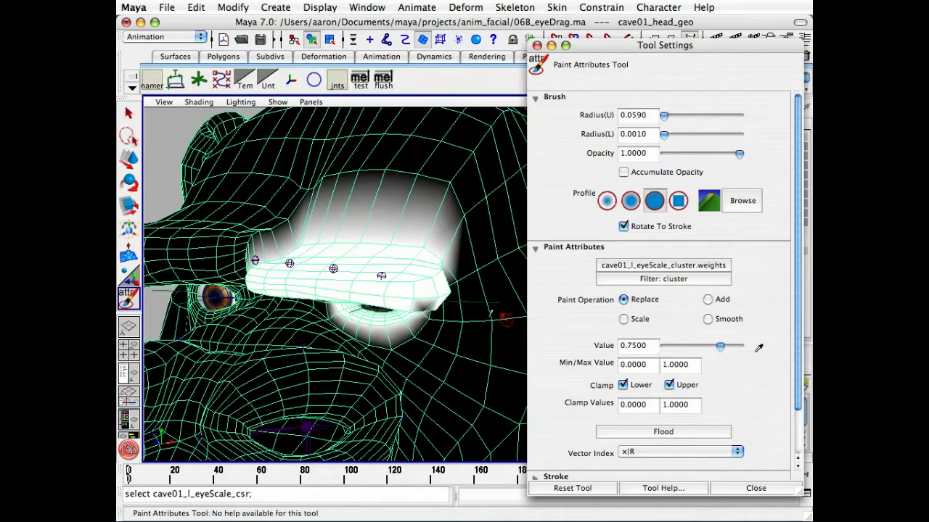
pyautogui.moveTo(510, 344)
pyautogui.keyDown('alt'); pyautogui.mouseDown()
pyautogui.moveTo(384, 279)
pyautogui.moveTo(376, 309)
pyautogui.moveTo(369, 269)
pyautogui.moveTo(334, 230)
pyautogui.mouseUp(); pyautogui.keyUp('alt')
pyautogui.keyDown('alt'); pyautogui.moveTo(380, 302); pyautogui.dragTo(389, 310); pyautogui.keyUp('alt')
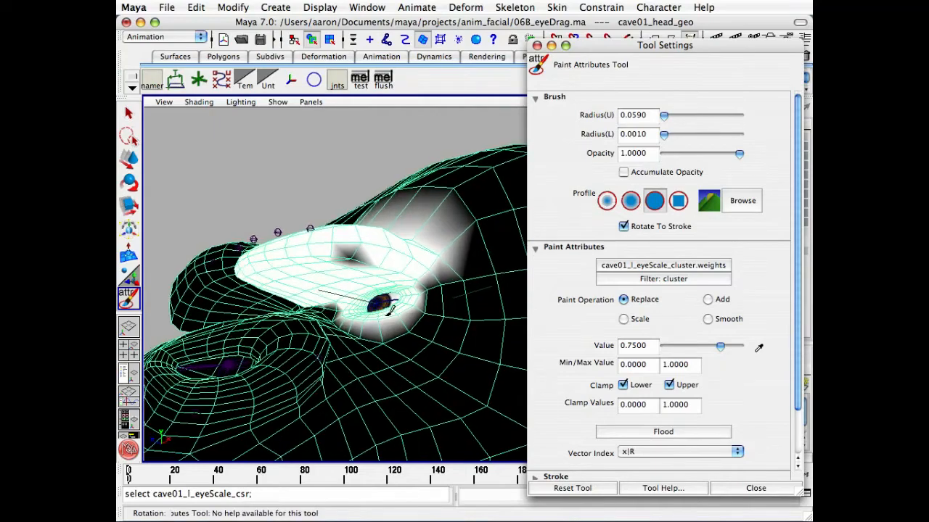
# Leave weight painting, select cave01_l_eyeScale_csr in the Hypergraph and close the tool settings.
pyautogui.press('q')
pyautogui.click(217, 177)
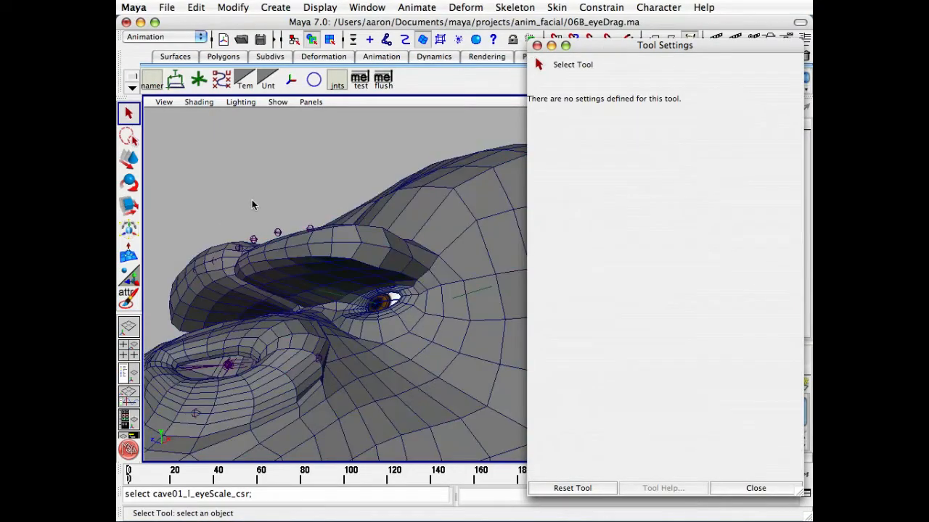
pyautogui.press('super+grave')
pyautogui.click(213, 284)
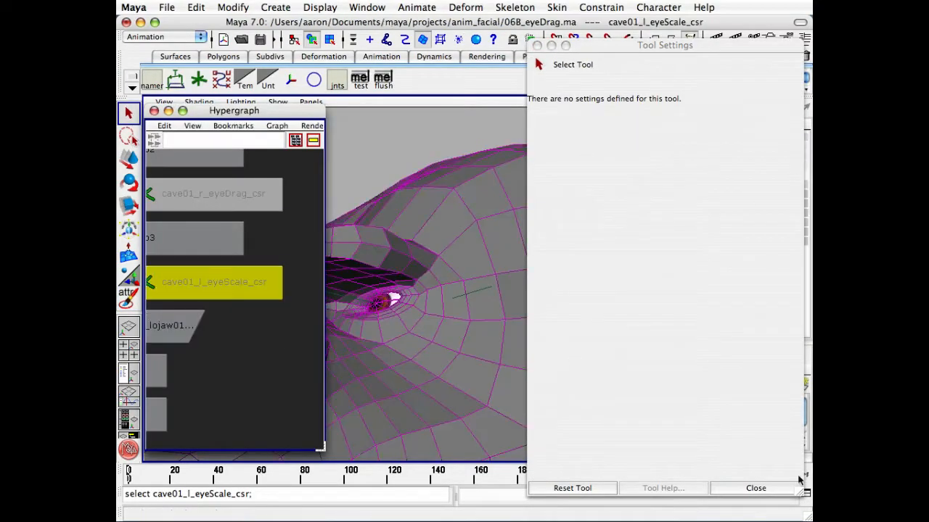
pyautogui.click(756, 488)
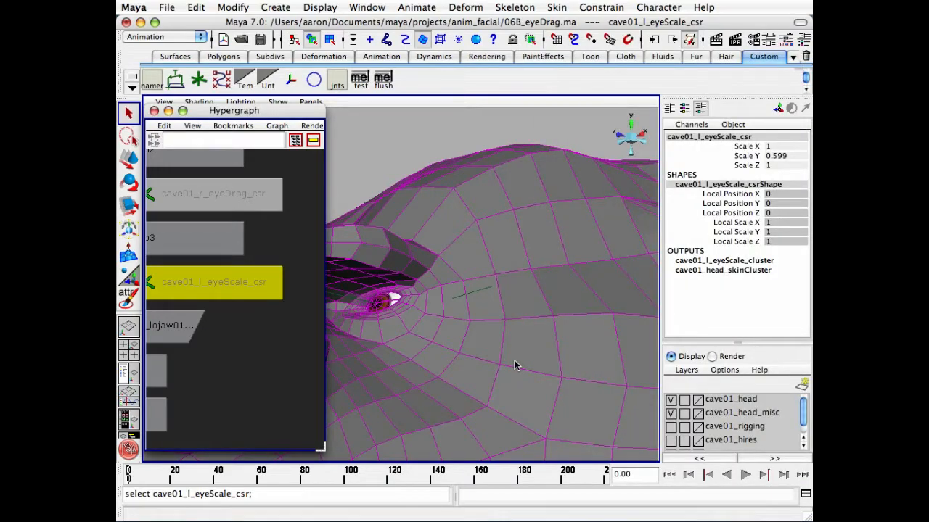
# Select the cave01_l_eyeScale_cluster node through the locator's Attribute Editor and close the editor.
pyautogui.hotkey('ctrl', 'a')
pyautogui.click(498, 66)
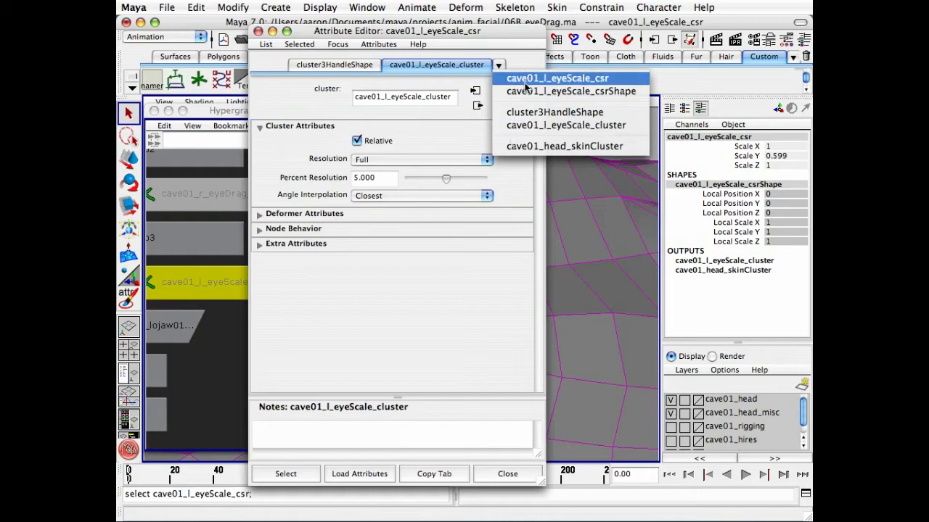
pyautogui.click(524, 125)
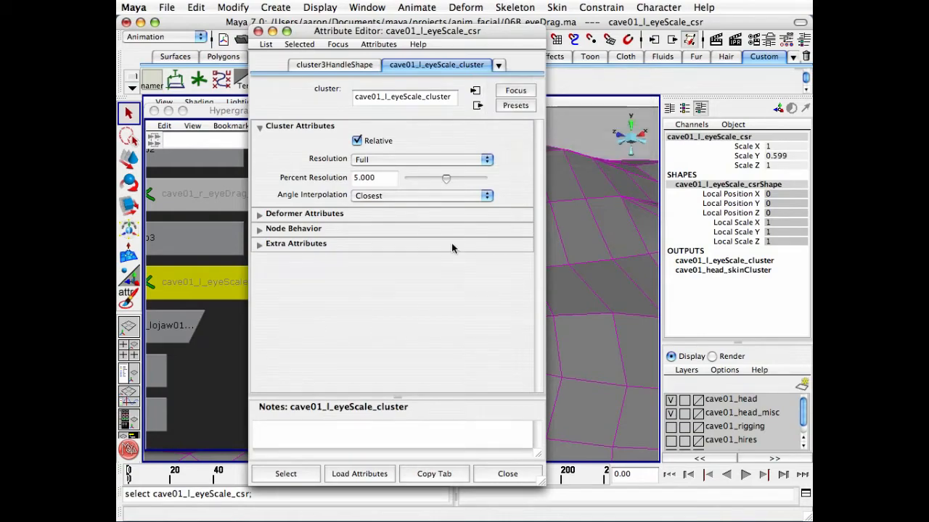
pyautogui.click(279, 473)
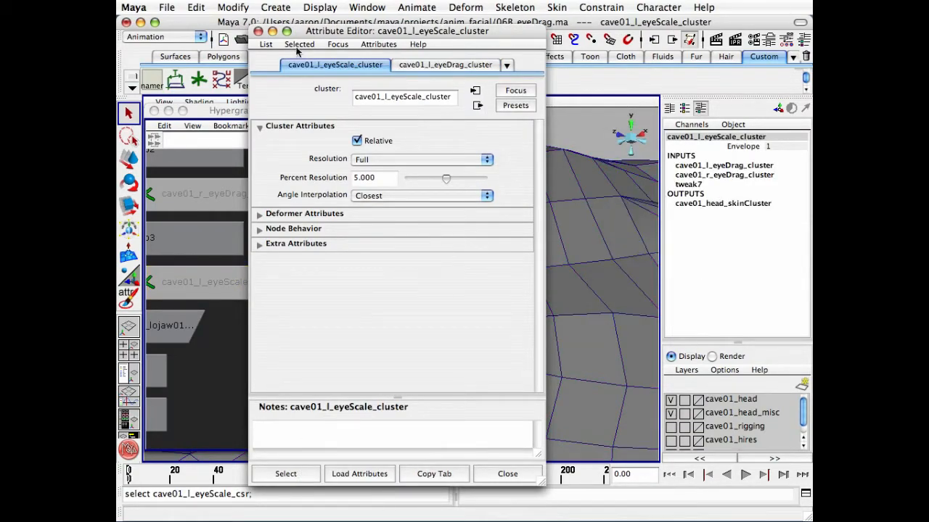
pyautogui.click(259, 31)
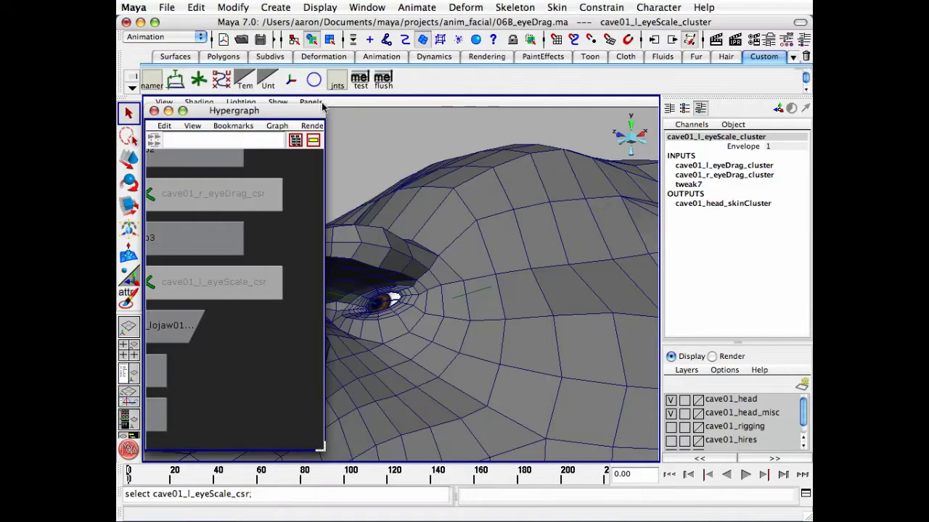
# Add the missing vertex under the left brow to the eyeScale cluster with the Edit Membership Tool, and leave the tool.
pyautogui.click(466, 7)
pyautogui.click(504, 29)
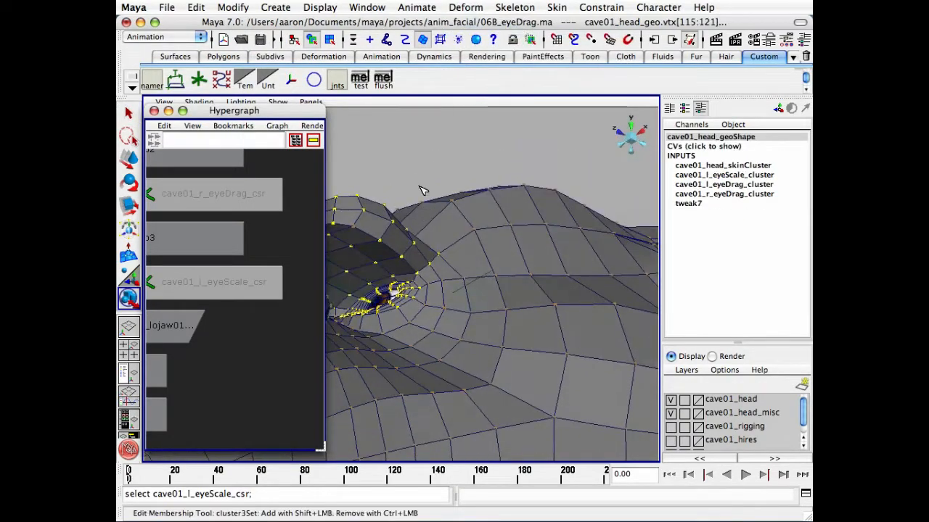
pyautogui.keyDown('alt'); pyautogui.moveTo(419, 190); pyautogui.dragTo(423, 206); pyautogui.keyUp('alt')
pyautogui.keyDown('shift'); pyautogui.click(422, 196); pyautogui.keyUp('shift')
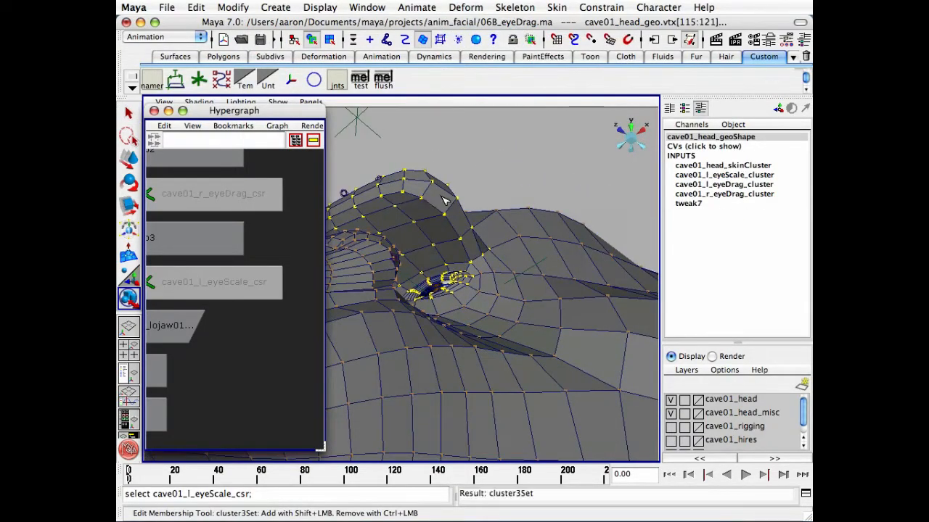
pyautogui.press('q')
pyautogui.click(477, 170)
# Select cave01_l_eyeScale_csr to check its Scale Y and the brow deformation, deselect it and close the Hypergraph.
pyautogui.click(276, 291)
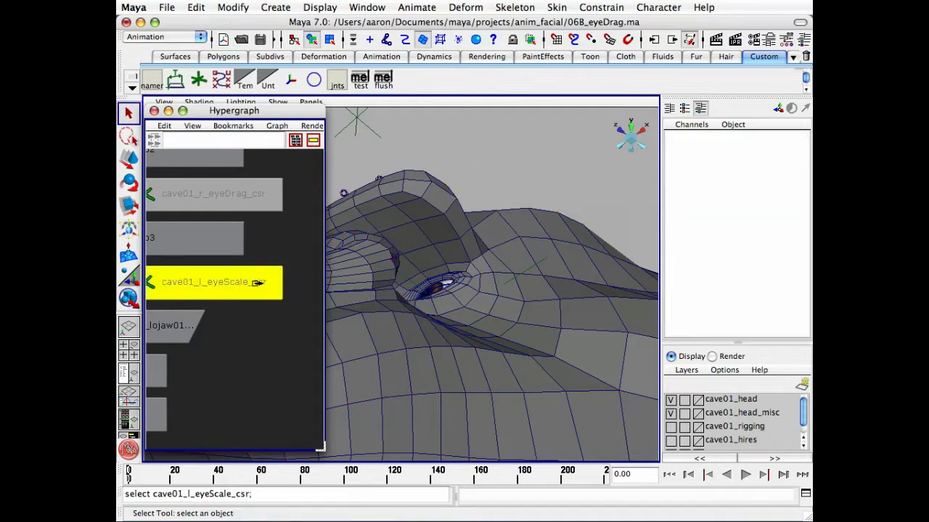
pyautogui.click(768, 156)
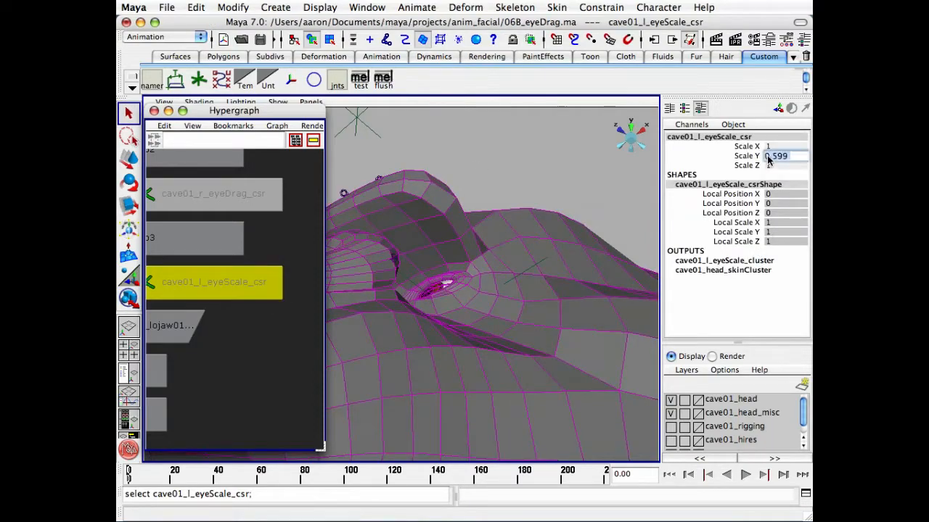
pyautogui.keyDown('alt'); pyautogui.moveTo(640, 234); pyautogui.dragTo(581, 279); pyautogui.keyUp('alt')
pyautogui.click(425, 150)
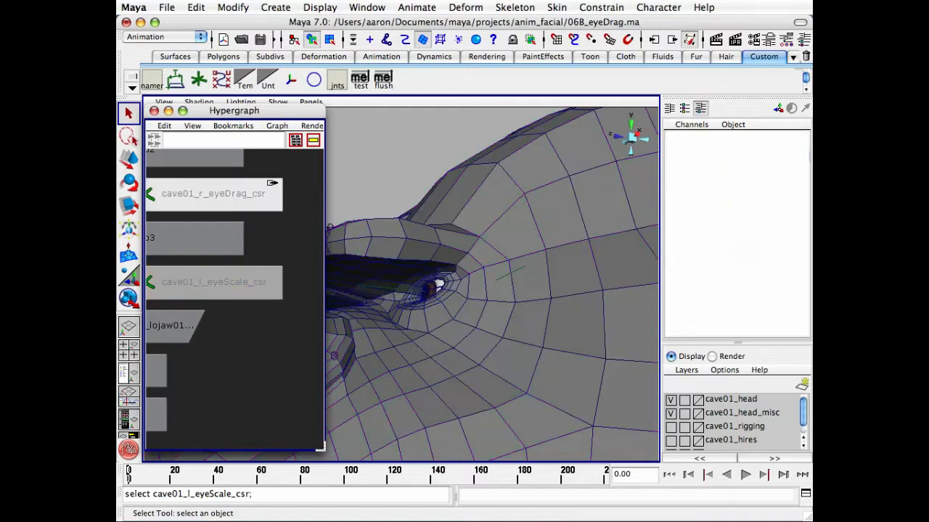
pyautogui.click(153, 111)
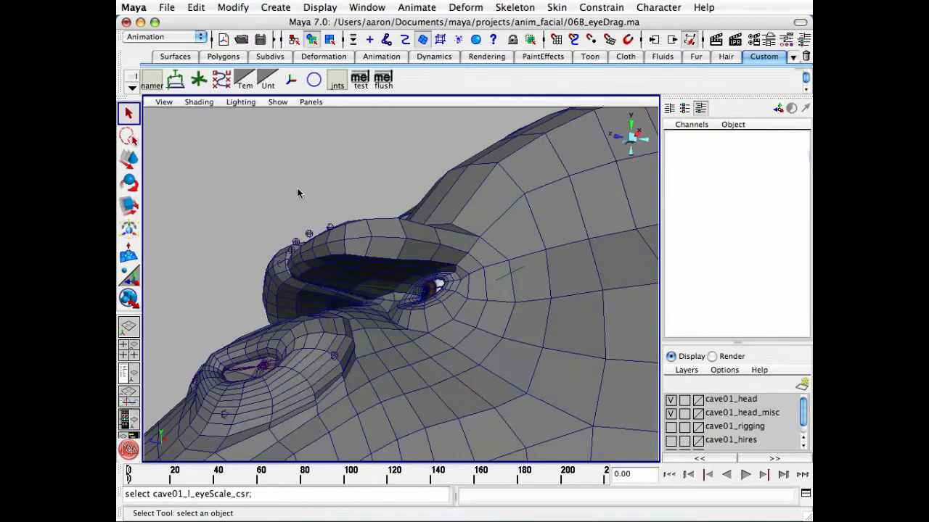
# Select the head mesh and start painting the cave01_l_eyeScale_cluster weights on it.
pyautogui.keyDown('alt'); pyautogui.moveTo(301, 193); pyautogui.dragTo(469, 183); pyautogui.keyUp('alt')
pyautogui.click(479, 176)
pyautogui.press('q')
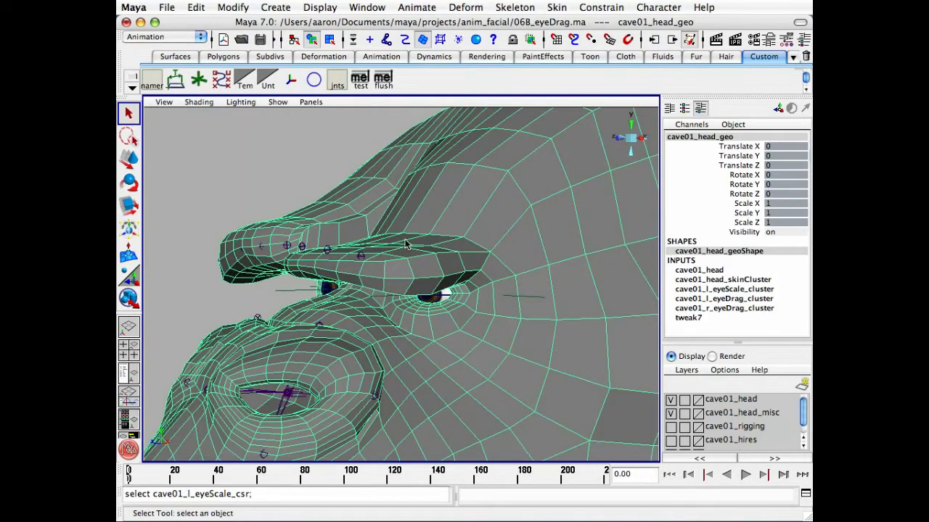
pyautogui.rightClick(448, 220)
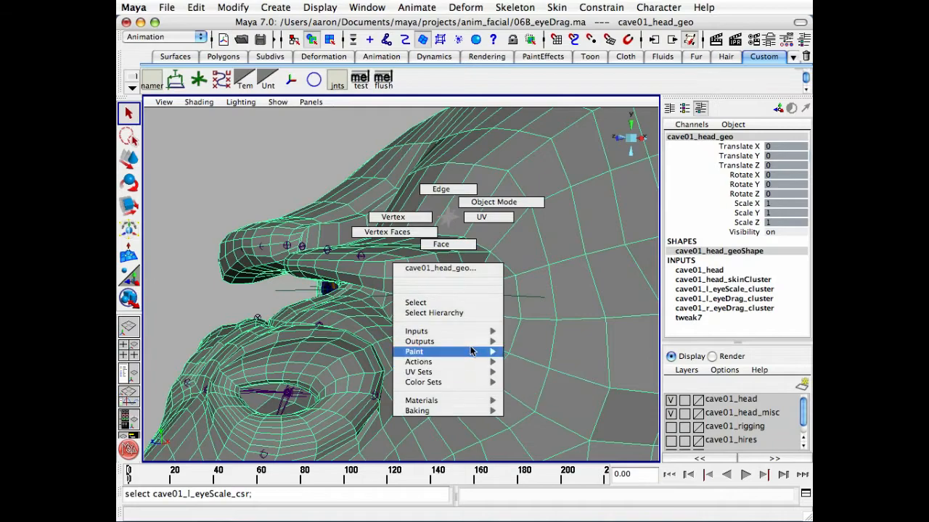
pyautogui.moveTo(488, 354)
pyautogui.moveTo(551, 381)
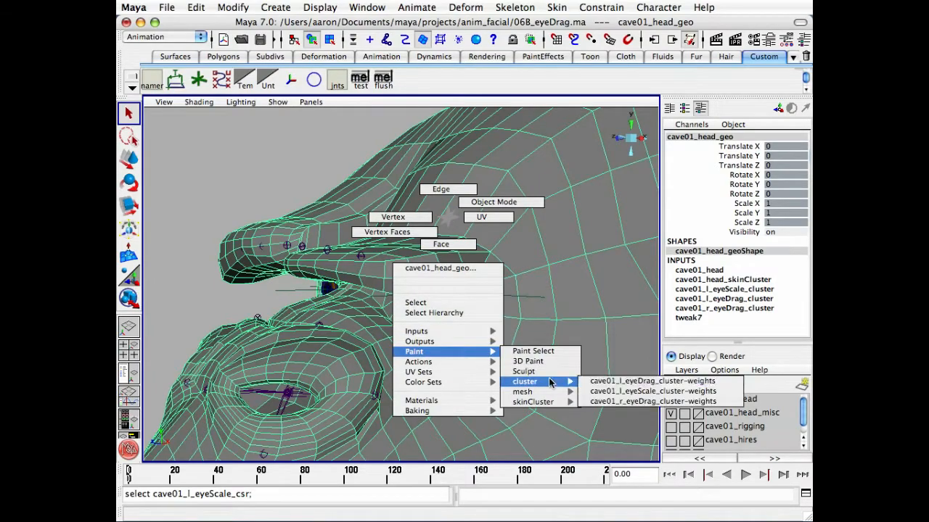
pyautogui.click(728, 392)
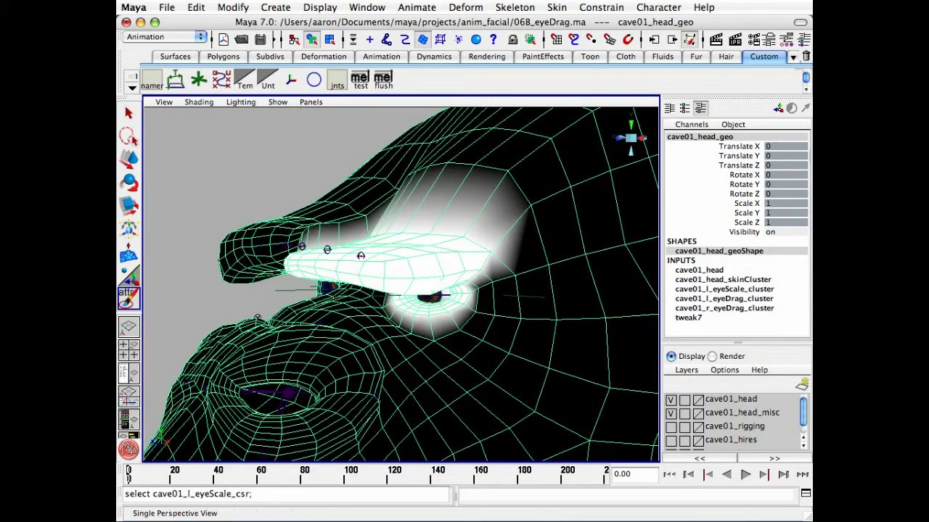
# Set the weight painting value to 0.25 in Replace mode and shrink the upper brush radius to 0.0102 at the left eye.
pyautogui.doubleClick(127, 304)
pyautogui.moveTo(476, 230)
pyautogui.keyDown('alt'); pyautogui.mouseDown()
pyautogui.moveTo(410, 178)
pyautogui.moveTo(460, 197)
pyautogui.mouseUp(); pyautogui.keyUp('alt')
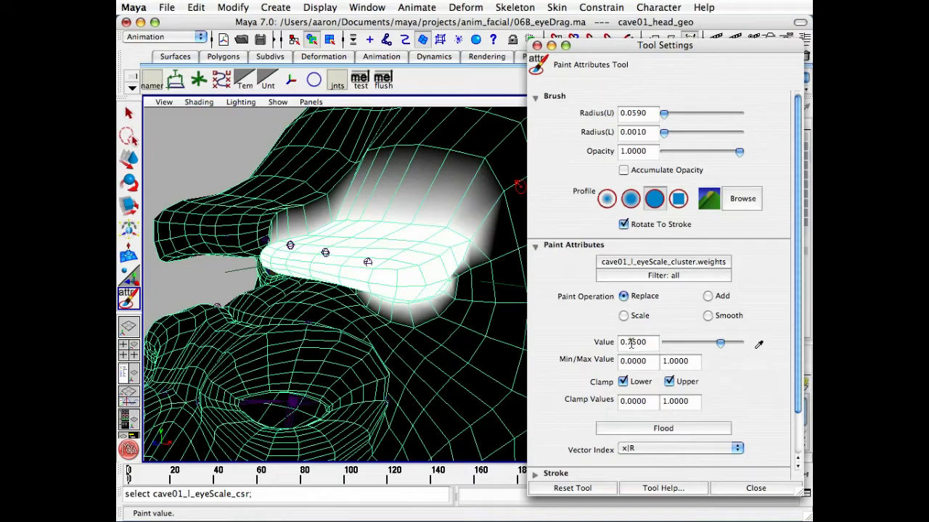
pyautogui.press('Return')
pyautogui.keyDown('alt'); pyautogui.moveTo(360, 295); pyautogui.dragTo(389, 303); pyautogui.keyUp('alt')
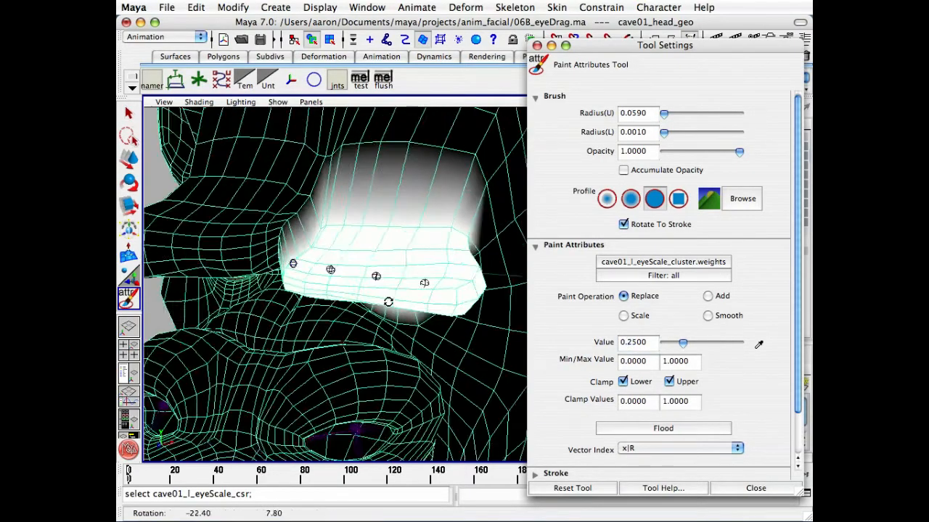
pyautogui.keyDown('alt'); pyautogui.moveTo(388, 303); pyautogui.dragTo(423, 292, button='right'); pyautogui.keyUp('alt')
pyautogui.keyDown('alt'); pyautogui.moveTo(242, 210); pyautogui.dragTo(304, 248, button='middle'); pyautogui.keyUp('alt')
pyautogui.moveTo(305, 249)
pyautogui.keyDown('alt'); pyautogui.mouseDown()
pyautogui.moveTo(369, 208)
pyautogui.moveTo(523, 196)
pyautogui.mouseUp(); pyautogui.keyUp('alt')
pyautogui.moveTo(522, 196)
pyautogui.keyDown('alt'); pyautogui.mouseDown()
pyautogui.moveTo(284, 175)
pyautogui.moveTo(265, 164)
pyautogui.mouseUp(); pyautogui.keyUp('alt')
pyautogui.moveTo(485, 221)
pyautogui.keyDown('alt'); pyautogui.mouseDown()
pyautogui.moveTo(487, 209)
pyautogui.moveTo(488, 249)
pyautogui.moveTo(499, 255)
pyautogui.moveTo(473, 283)
pyautogui.moveTo(472, 265)
pyautogui.moveTo(470, 308)
pyautogui.mouseUp(); pyautogui.keyUp('alt')
pyautogui.press('z')
pyautogui.moveTo(406, 297)
pyautogui.keyDown('alt'); pyautogui.mouseDown(button='right')
pyautogui.moveTo(394, 313)
pyautogui.moveTo(351, 316)
pyautogui.mouseUp(button='right'); pyautogui.keyUp('alt')
pyautogui.press('b')
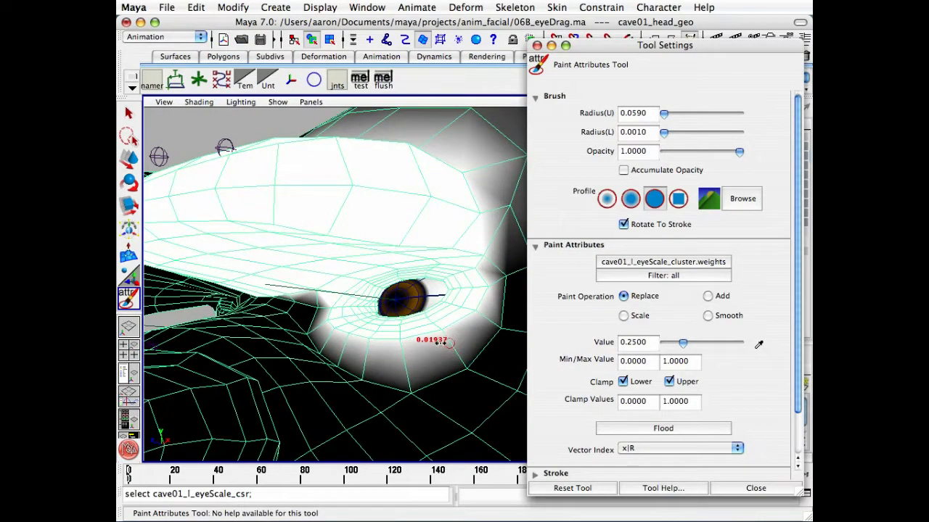
# Paint the 0.25 weight around the outer corner, lower edge and inner corner of the left eye socket.
pyautogui.moveTo(486, 250)
pyautogui.mouseDown()
pyautogui.moveTo(475, 310)
pyautogui.moveTo(380, 342)
pyautogui.mouseUp()
pyautogui.keyDown('alt'); pyautogui.moveTo(379, 342); pyautogui.dragTo(357, 364, button='right'); pyautogui.keyUp('alt')
pyautogui.moveTo(357, 365); pyautogui.dragTo(287, 338)
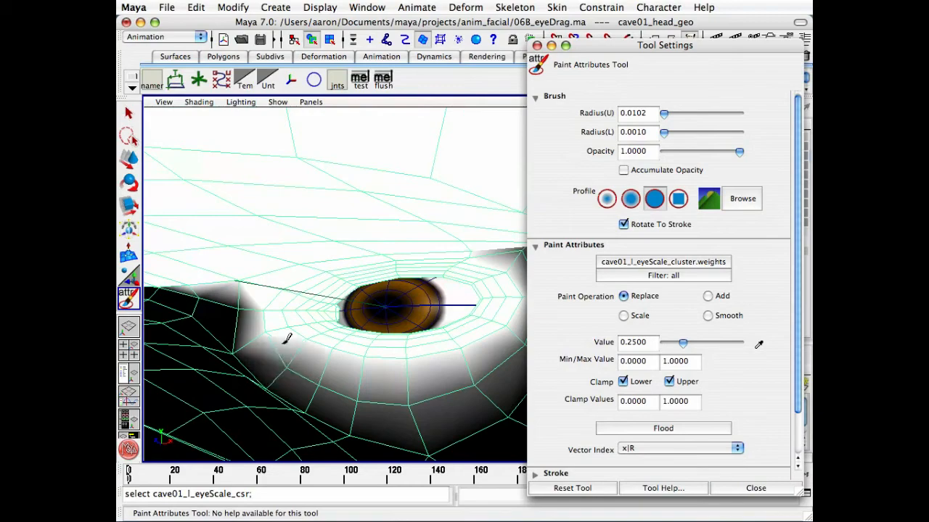
pyautogui.moveTo(259, 310)
pyautogui.mouseDown()
pyautogui.moveTo(269, 341)
pyautogui.moveTo(279, 296)
pyautogui.moveTo(232, 279)
pyautogui.moveTo(289, 288)
pyautogui.moveTo(281, 292)
pyautogui.mouseUp()
pyautogui.click(254, 293)
pyautogui.click(205, 273)
# Paint the 0.25 weight along the inner end of the left brow beside the nose bridge.
pyautogui.keyDown('alt'); pyautogui.moveTo(206, 272); pyautogui.dragTo(288, 305, button='middle'); pyautogui.keyUp('alt')
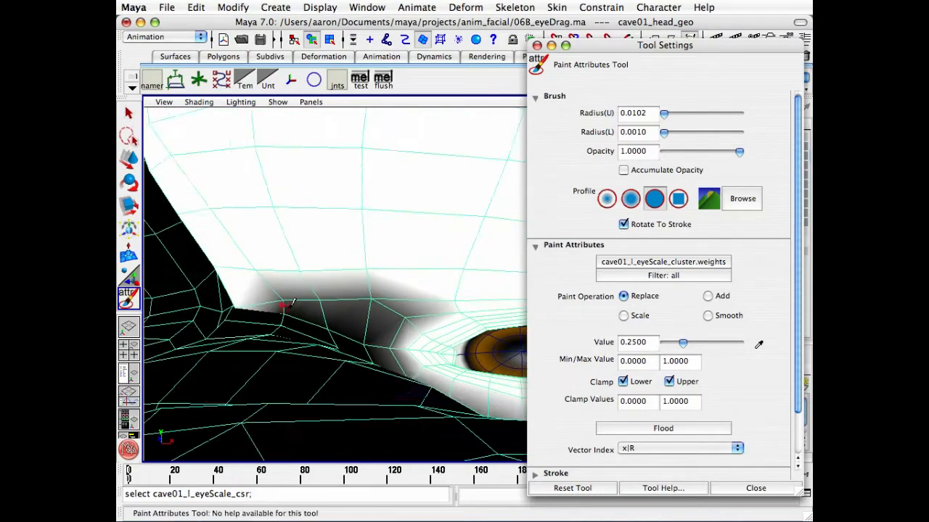
pyautogui.keyDown('alt'); pyautogui.moveTo(288, 306); pyautogui.dragTo(288, 297); pyautogui.keyUp('alt')
pyautogui.click(260, 295)
pyautogui.moveTo(311, 254); pyautogui.dragTo(397, 185)
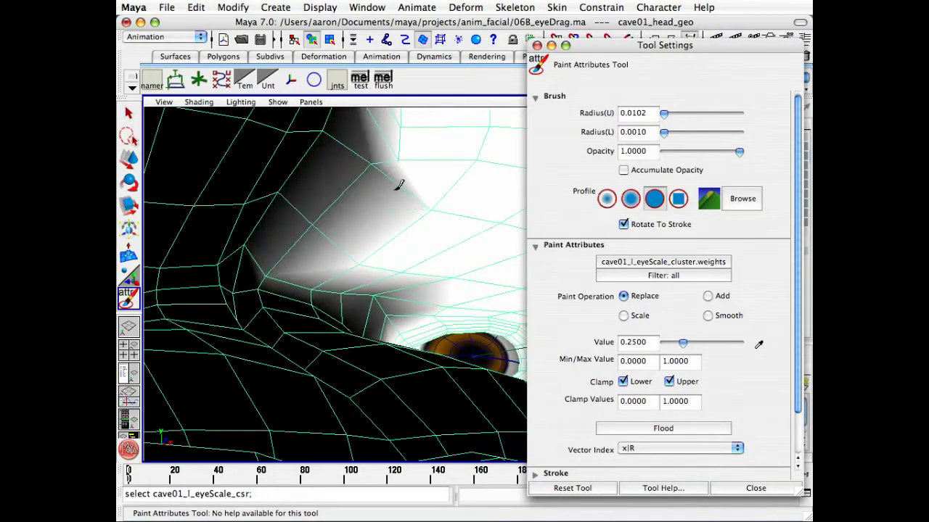
pyautogui.moveTo(404, 131); pyautogui.dragTo(399, 160)
pyautogui.keyDown('alt'); pyautogui.moveTo(399, 161); pyautogui.dragTo(394, 187, button='right'); pyautogui.keyUp('alt')
pyautogui.keyDown('alt'); pyautogui.moveTo(394, 186); pyautogui.dragTo(346, 228); pyautogui.keyUp('alt')
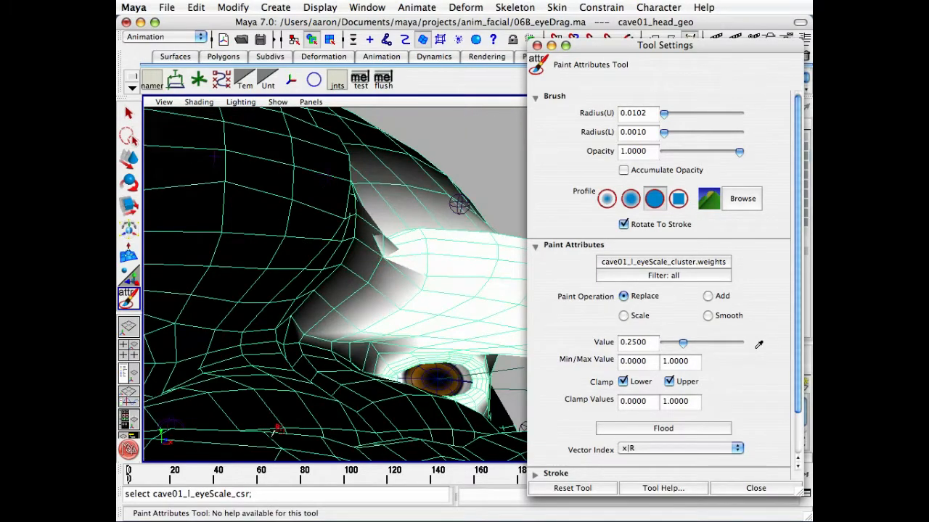
# Continue the 0.25 weight down the edge where the left brow's inner end meets the nose bridge.
pyautogui.keyDown('alt'); pyautogui.moveTo(277, 428); pyautogui.dragTo(309, 324, button='right'); pyautogui.keyUp('alt')
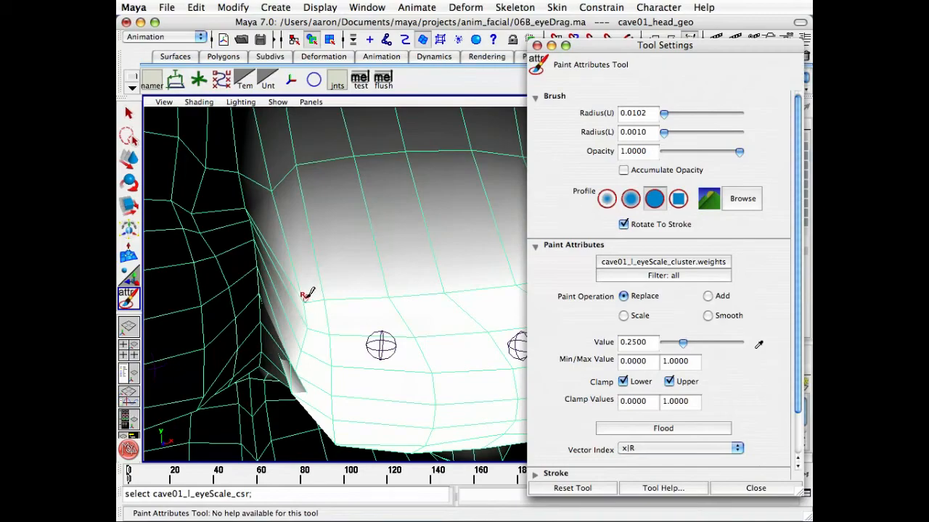
pyautogui.moveTo(304, 296); pyautogui.dragTo(294, 377)
pyautogui.moveTo(309, 321)
pyautogui.keyDown('alt'); pyautogui.mouseDown()
pyautogui.moveTo(310, 354)
pyautogui.moveTo(334, 319)
pyautogui.moveTo(221, 330)
pyautogui.moveTo(409, 332)
pyautogui.mouseUp(); pyautogui.keyUp('alt')
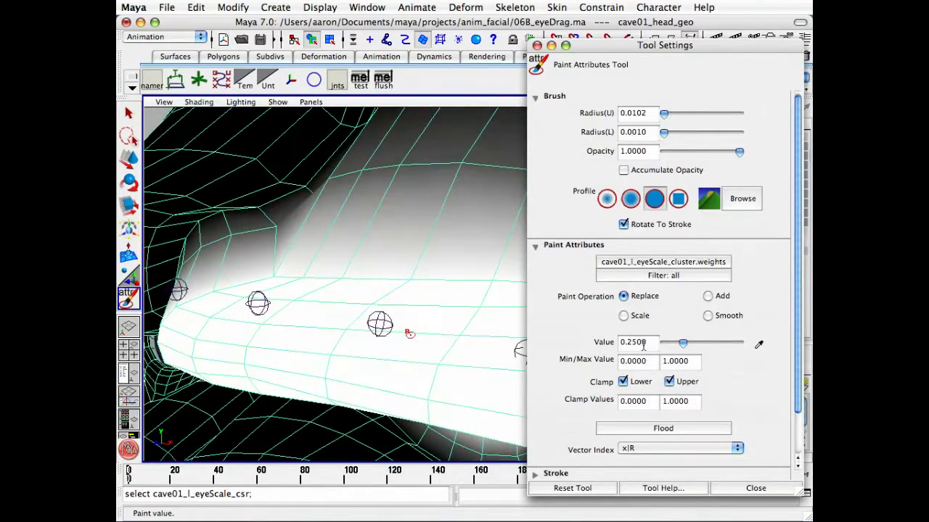
# Set the paint value to 0.5 and the upper brush radius to 0.0199, and paint along the top of the left brow ridge.
pyautogui.press('BackSpace')
pyautogui.press('Return')
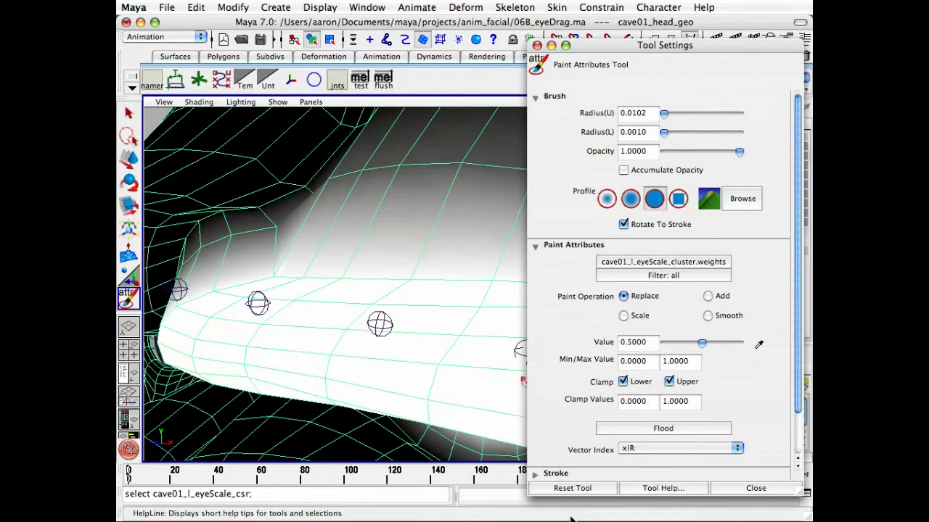
pyautogui.keyDown('alt'); pyautogui.moveTo(244, 273); pyautogui.dragTo(466, 283); pyautogui.keyUp('alt')
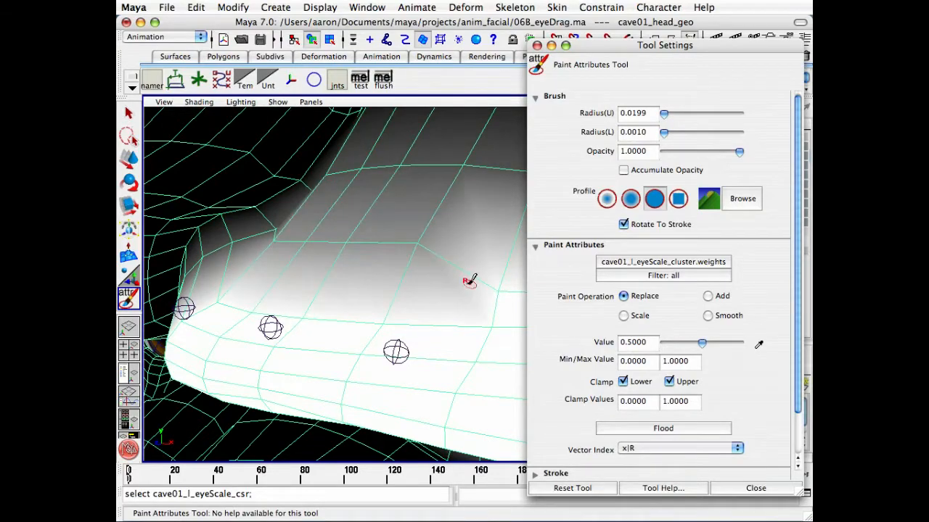
pyautogui.keyDown('alt'); pyautogui.moveTo(444, 280); pyautogui.dragTo(316, 280, button='middle'); pyautogui.keyUp('alt')
pyautogui.keyDown('alt'); pyautogui.moveTo(315, 280); pyautogui.dragTo(236, 303, button='right'); pyautogui.keyUp('alt')
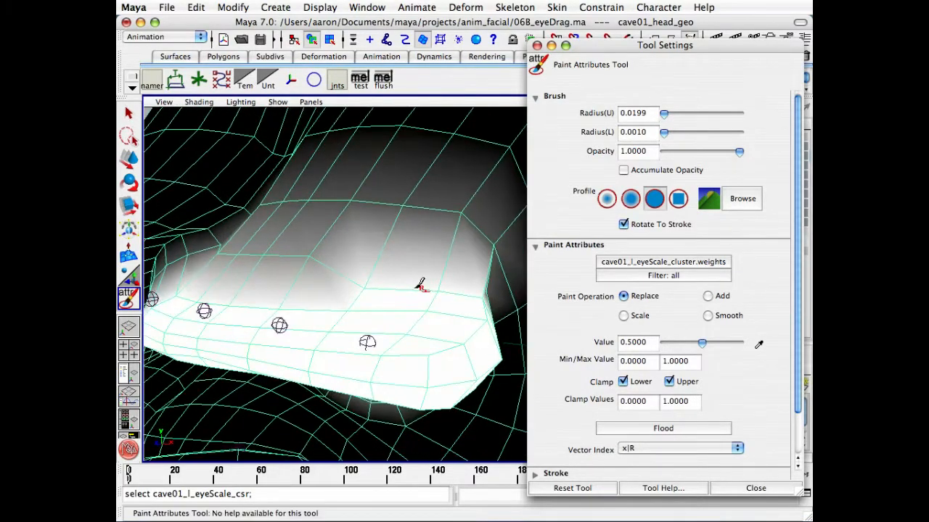
pyautogui.click(366, 288)
pyautogui.click(484, 296)
pyautogui.click(426, 291)
# Paint the 0.5 weight around the left brow's end and across its underside above the eye.
pyautogui.moveTo(462, 291)
pyautogui.keyDown('alt'); pyautogui.mouseDown()
pyautogui.moveTo(383, 278)
pyautogui.moveTo(367, 251)
pyautogui.moveTo(417, 270)
pyautogui.moveTo(421, 259)
pyautogui.moveTo(497, 300)
pyautogui.moveTo(383, 294)
pyautogui.moveTo(392, 294)
pyautogui.mouseUp(); pyautogui.keyUp('alt')
pyautogui.moveTo(318, 309)
pyautogui.mouseDown()
pyautogui.moveTo(323, 379)
pyautogui.moveTo(300, 253)
pyautogui.moveTo(309, 265)
pyautogui.moveTo(264, 265)
pyautogui.mouseUp()
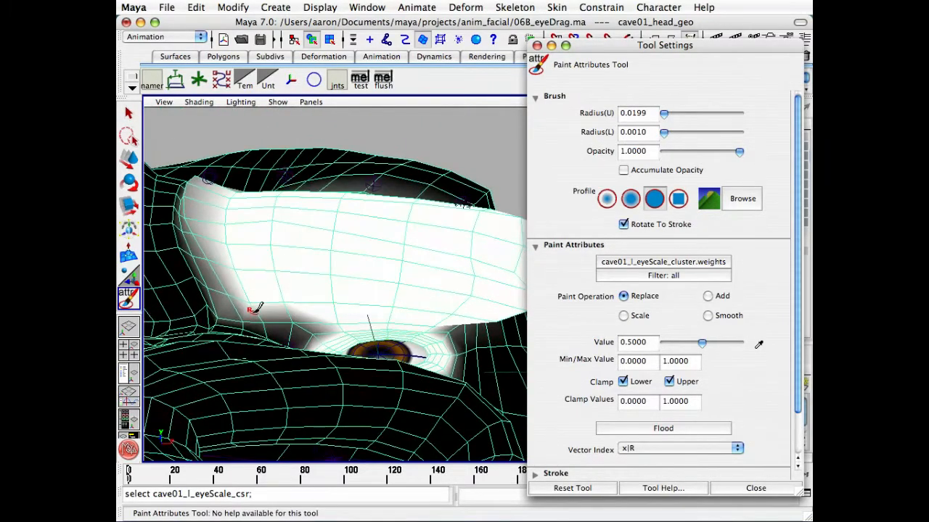
pyautogui.moveTo(254, 310)
pyautogui.keyDown('alt'); pyautogui.mouseDown()
pyautogui.moveTo(244, 307)
pyautogui.moveTo(256, 293)
pyautogui.moveTo(346, 293)
pyautogui.mouseUp(); pyautogui.keyUp('alt')
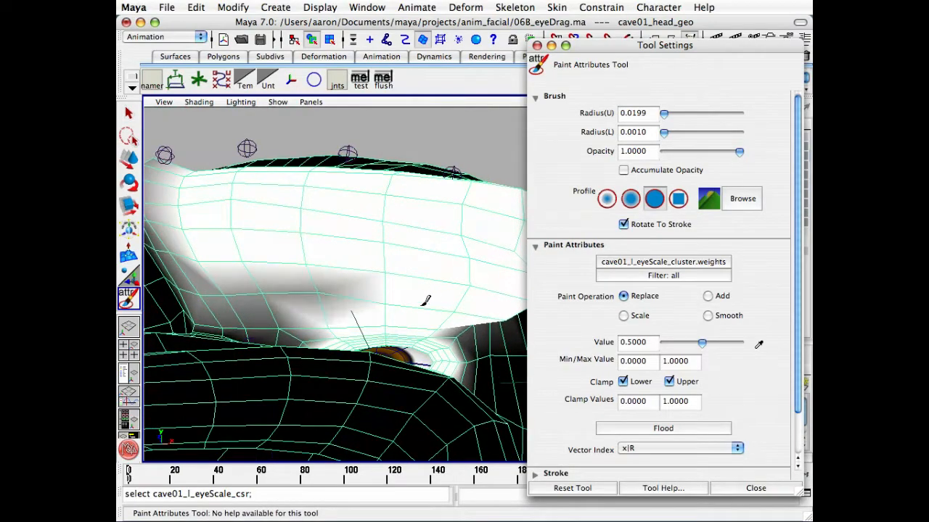
pyautogui.moveTo(426, 301)
pyautogui.keyDown('alt'); pyautogui.mouseDown()
pyautogui.moveTo(381, 309)
pyautogui.moveTo(418, 312)
pyautogui.moveTo(444, 294)
pyautogui.moveTo(435, 280)
pyautogui.moveTo(452, 254)
pyautogui.mouseUp(); pyautogui.keyUp('alt')
pyautogui.click(444, 296)
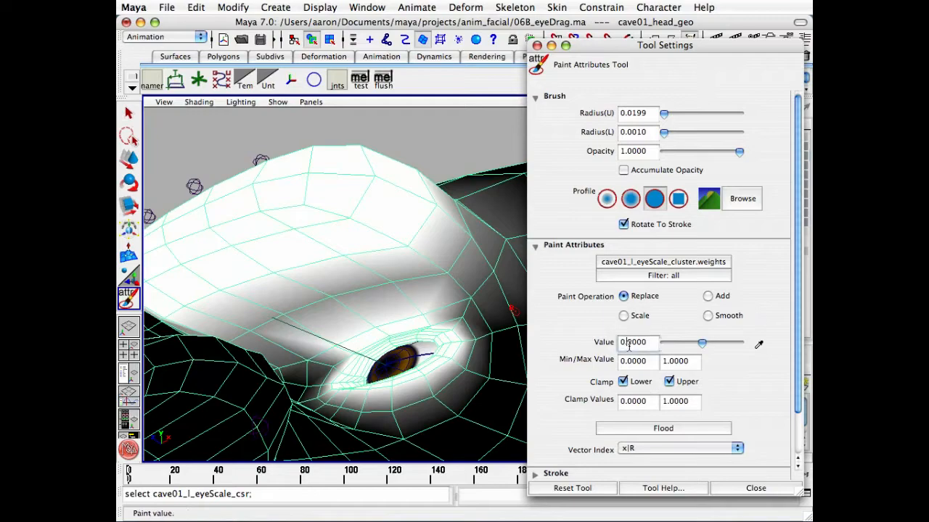
# Set the paint value to 0.25 and paint the vertices between the left brow's underside and the upper eyelid.
pyautogui.write('2')
pyautogui.press('Return')
pyautogui.moveTo(368, 371)
pyautogui.keyDown('alt'); pyautogui.mouseDown()
pyautogui.moveTo(338, 381)
pyautogui.moveTo(344, 356)
pyautogui.moveTo(330, 343)
pyautogui.moveTo(408, 312)
pyautogui.moveTo(446, 306)
pyautogui.moveTo(455, 315)
pyautogui.mouseUp(); pyautogui.keyUp('alt')
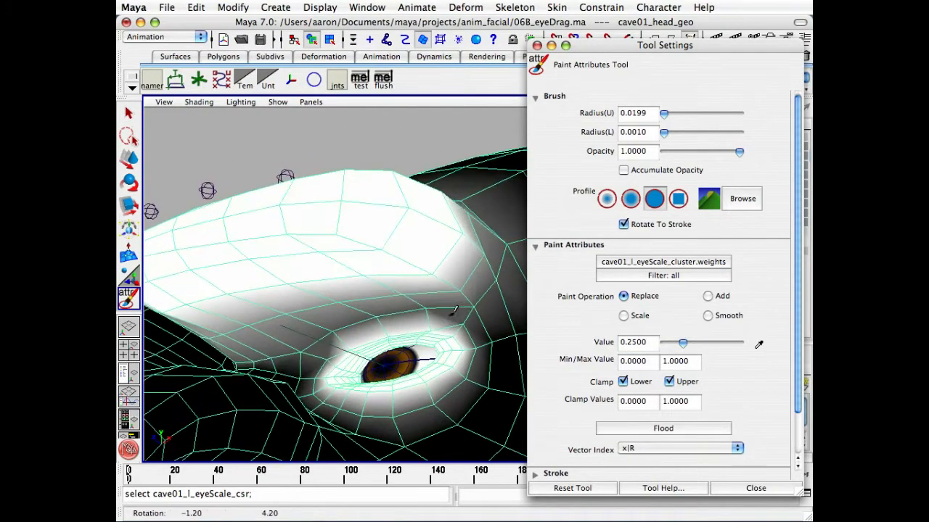
pyautogui.keyDown('alt'); pyautogui.moveTo(419, 354); pyautogui.dragTo(417, 323, button='middle'); pyautogui.keyUp('alt')
pyautogui.keyDown('alt'); pyautogui.moveTo(417, 323); pyautogui.dragTo(459, 326, button='right'); pyautogui.keyUp('alt')
pyautogui.keyDown('alt'); pyautogui.moveTo(316, 343); pyautogui.dragTo(318, 344, button='middle'); pyautogui.keyUp('alt')
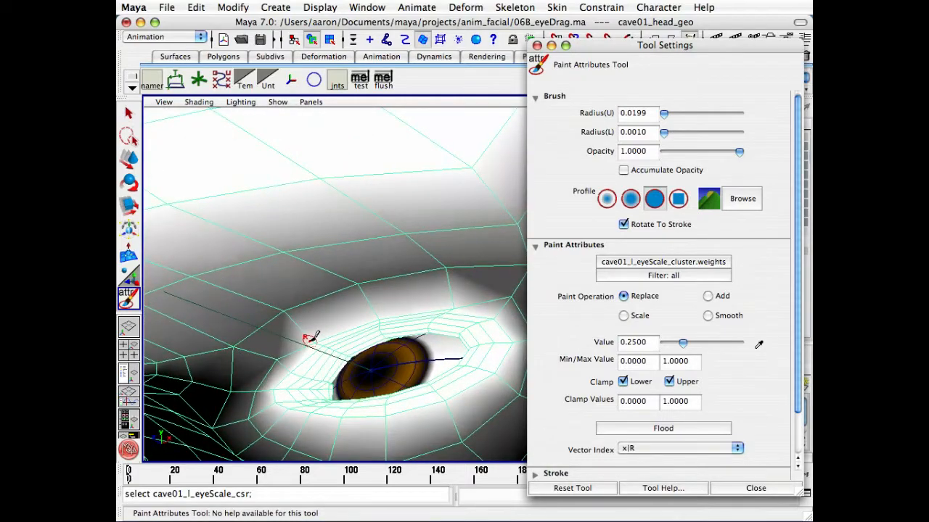
pyautogui.moveTo(314, 335); pyautogui.dragTo(464, 296)
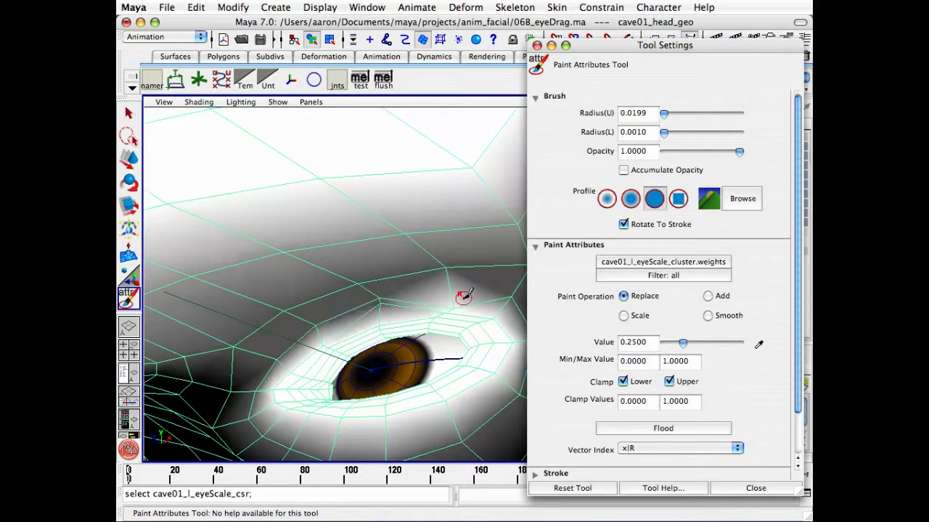
pyautogui.press('z')
pyautogui.click(380, 311)
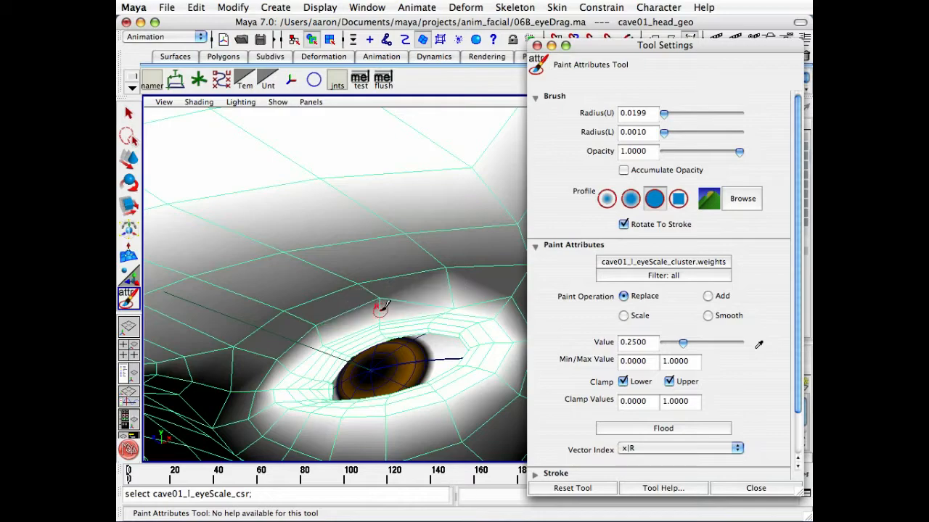
pyautogui.click(458, 300)
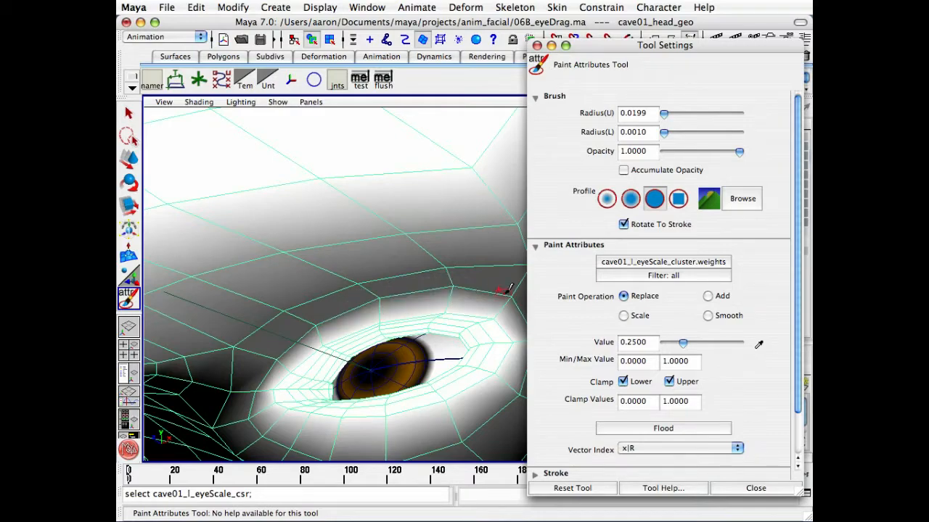
pyautogui.keyDown('alt'); pyautogui.moveTo(469, 299); pyautogui.dragTo(442, 286, button='middle'); pyautogui.keyUp('alt')
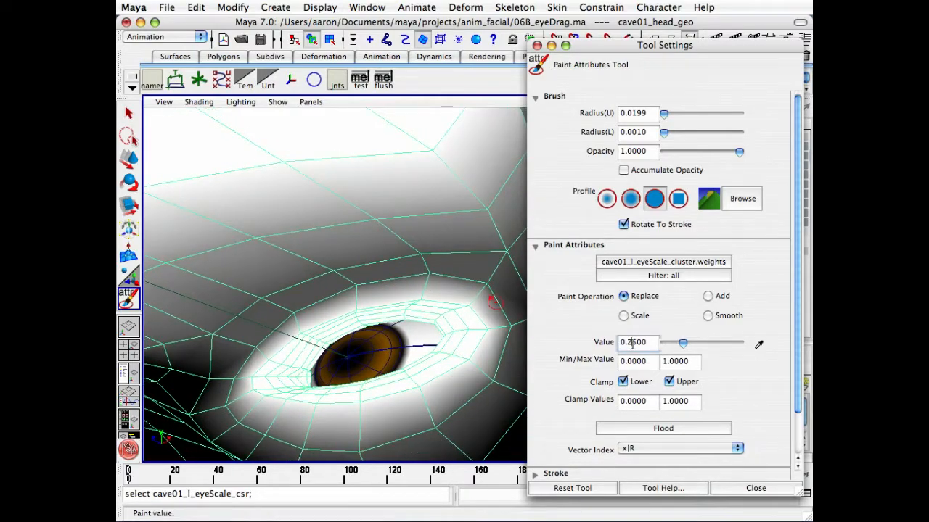
# Set the paint value to 0.75 and paint along the upper front edge of the left brow.
pyautogui.press('Return')
pyautogui.keyDown('alt'); pyautogui.moveTo(300, 357); pyautogui.dragTo(365, 365); pyautogui.keyUp('alt')
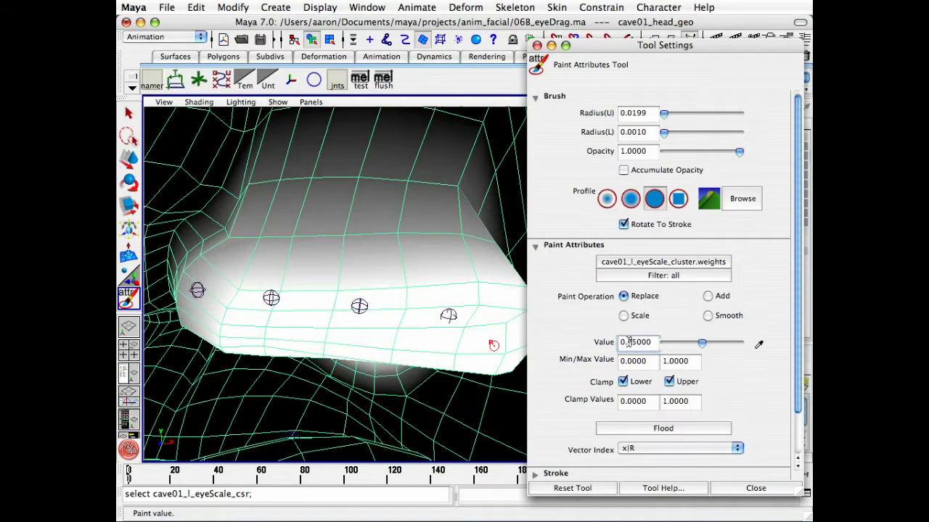
pyautogui.press('Return')
pyautogui.keyDown('alt'); pyautogui.moveTo(292, 312); pyautogui.dragTo(294, 321); pyautogui.keyUp('alt')
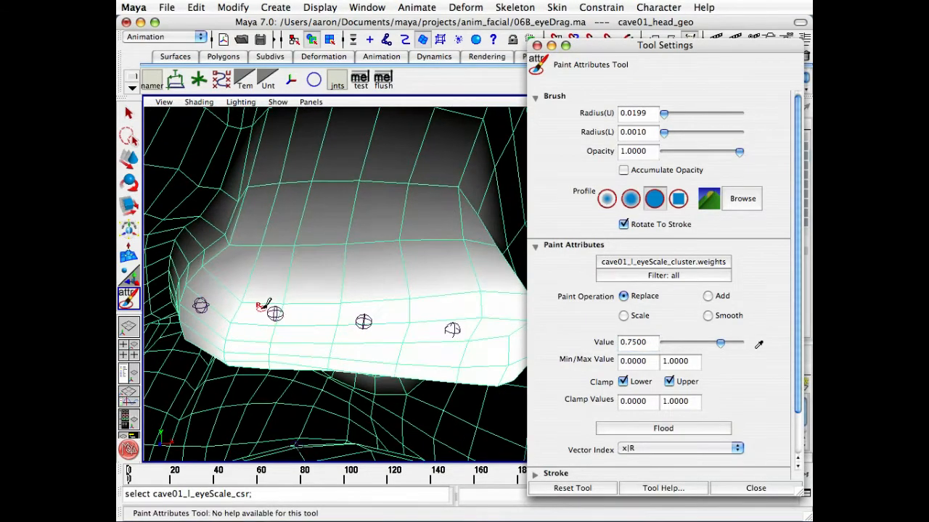
pyautogui.moveTo(244, 298)
pyautogui.mouseDown()
pyautogui.moveTo(454, 288)
pyautogui.moveTo(344, 296)
pyautogui.moveTo(300, 261)
pyautogui.moveTo(290, 289)
pyautogui.moveTo(322, 264)
pyautogui.moveTo(294, 243)
pyautogui.moveTo(288, 264)
pyautogui.moveTo(361, 295)
pyautogui.mouseUp()
pyautogui.moveTo(464, 295)
pyautogui.keyDown('alt'); pyautogui.mouseDown()
pyautogui.moveTo(409, 293)
pyautogui.moveTo(410, 338)
pyautogui.moveTo(358, 258)
pyautogui.moveTo(339, 302)
pyautogui.moveTo(409, 234)
pyautogui.mouseUp(); pyautogui.keyUp('alt')
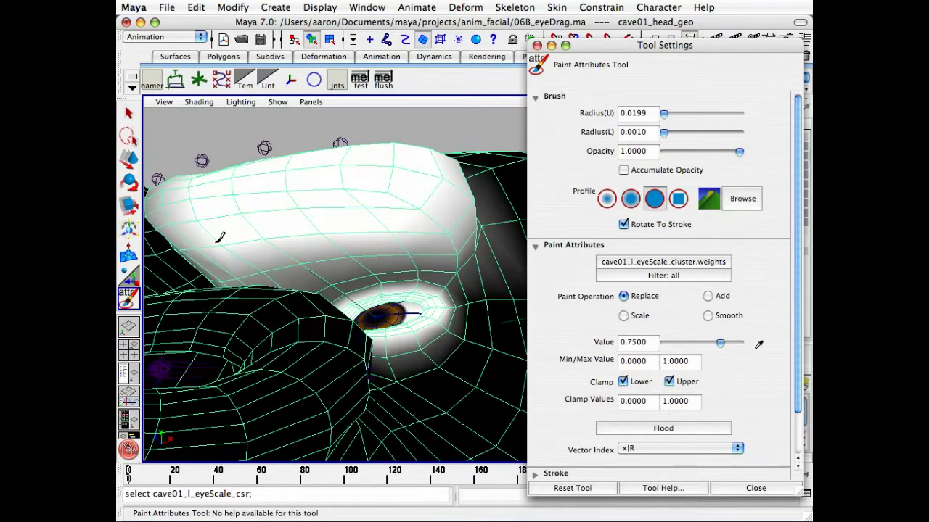
# Paint the 0.75 weight along the lower front edge of the left brow.
pyautogui.moveTo(219, 237)
pyautogui.mouseDown()
pyautogui.moveTo(361, 222)
pyautogui.moveTo(436, 228)
pyautogui.moveTo(365, 244)
pyautogui.moveTo(379, 242)
pyautogui.moveTo(276, 284)
pyautogui.moveTo(299, 253)
pyautogui.moveTo(349, 280)
pyautogui.moveTo(406, 290)
pyautogui.moveTo(386, 291)
pyautogui.mouseUp()
pyautogui.keyDown('alt'); pyautogui.moveTo(338, 320); pyautogui.dragTo(281, 312); pyautogui.keyUp('alt')
pyautogui.keyDown('alt'); pyautogui.moveTo(281, 312); pyautogui.dragTo(396, 283, button='right'); pyautogui.keyUp('alt')
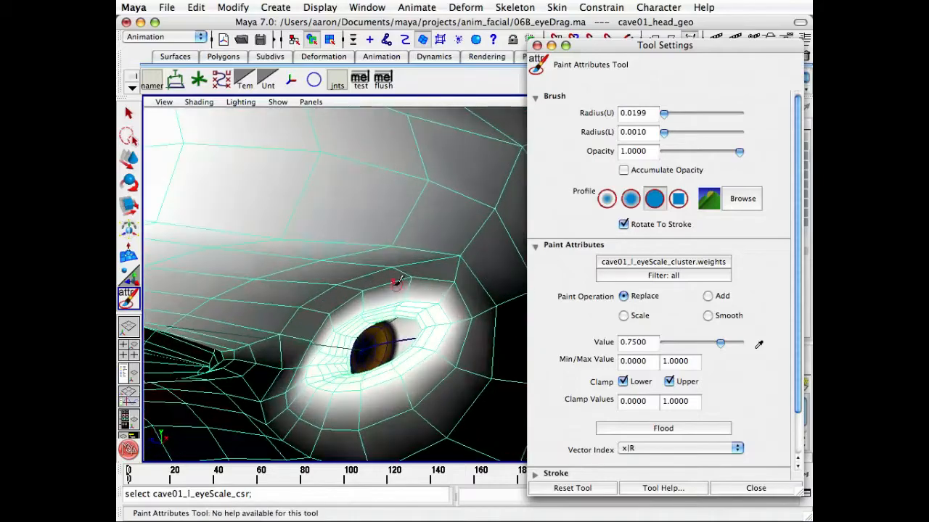
pyautogui.moveTo(359, 256)
pyautogui.keyDown('alt'); pyautogui.mouseDown()
pyautogui.moveTo(290, 250)
pyautogui.moveTo(406, 237)
pyautogui.moveTo(341, 225)
pyautogui.moveTo(290, 250)
pyautogui.moveTo(416, 238)
pyautogui.moveTo(472, 245)
pyautogui.moveTo(494, 265)
pyautogui.moveTo(393, 260)
pyautogui.moveTo(435, 261)
pyautogui.mouseUp(); pyautogui.keyUp('alt')
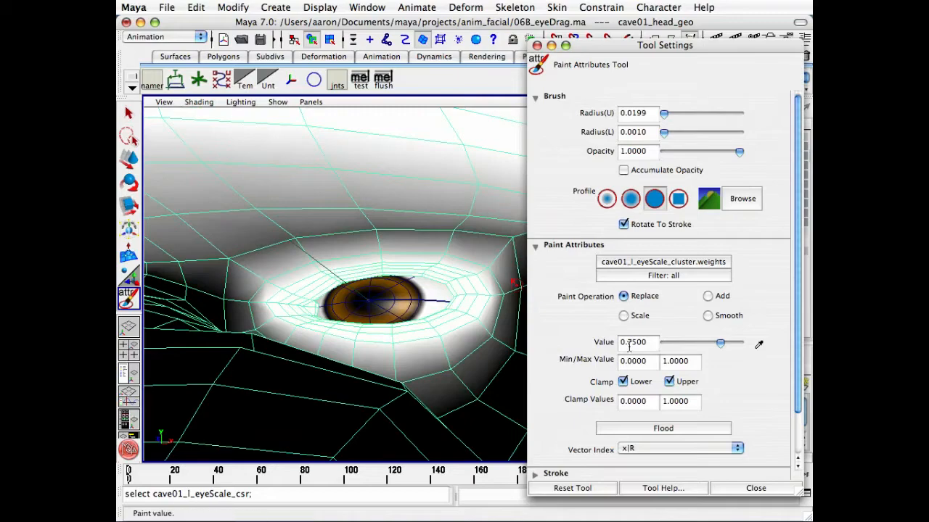
# Set the paint value to 0.5, paint the crease above the left eye's inner corner, and leave the weight painting tool.
pyautogui.press('BackSpace')
pyautogui.press('Return')
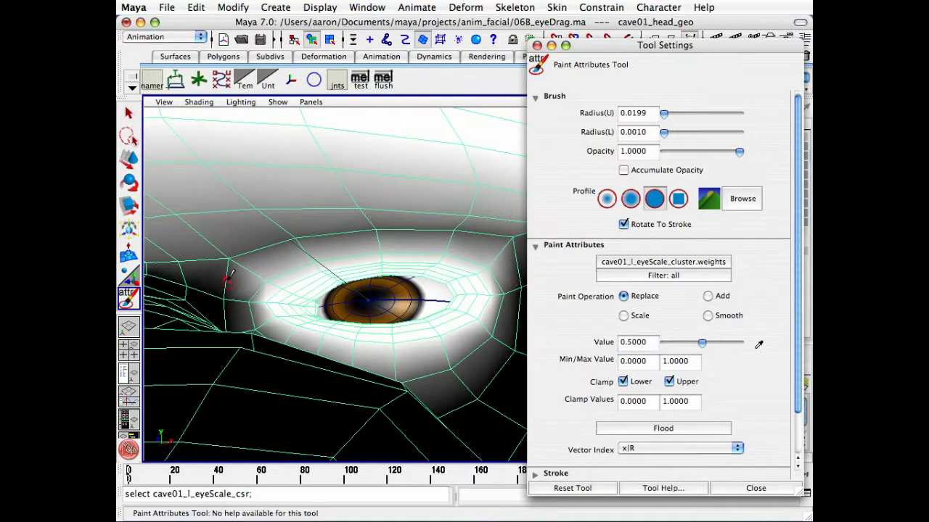
pyautogui.moveTo(228, 256); pyautogui.dragTo(341, 234)
pyautogui.moveTo(278, 240)
pyautogui.mouseDown()
pyautogui.moveTo(461, 227)
pyautogui.moveTo(389, 257)
pyautogui.moveTo(306, 264)
pyautogui.moveTo(300, 297)
pyautogui.moveTo(203, 250)
pyautogui.moveTo(189, 273)
pyautogui.mouseUp()
pyautogui.click(779, 488)
pyautogui.press('q')
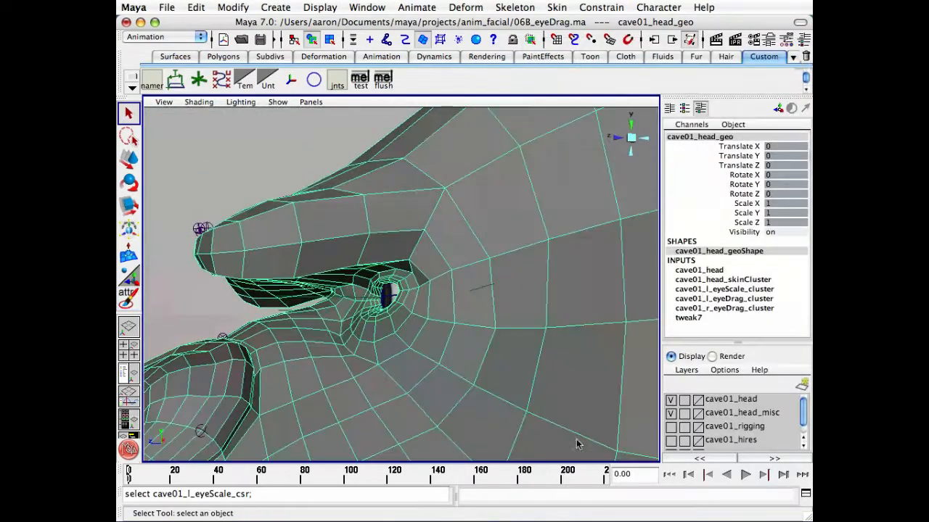
# Select cave01_l_eyeScale_csr in the Hypergraph and set its Scale Y to 1.
pyautogui.keyDown('alt'); pyautogui.moveTo(465, 312); pyautogui.dragTo(249, 290, button='right'); pyautogui.keyUp('alt')
pyautogui.click(248, 290)
pyautogui.press('super+grave')
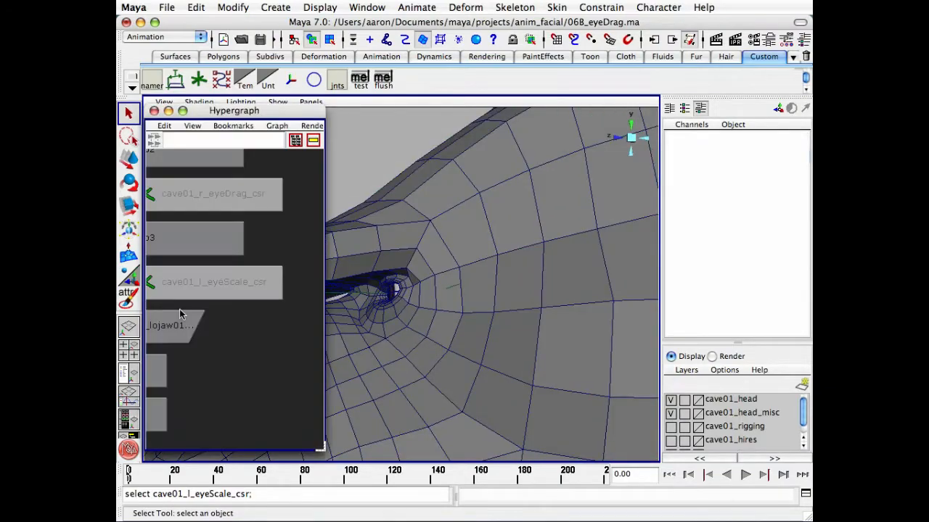
pyautogui.click(200, 275)
pyautogui.click(154, 111)
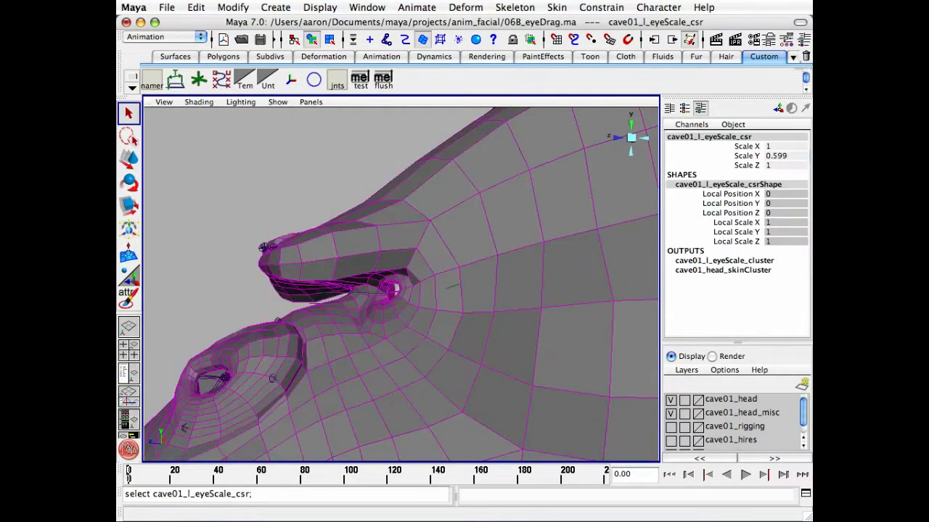
pyautogui.click(796, 159)
pyautogui.write('1')
pyautogui.press('Return')
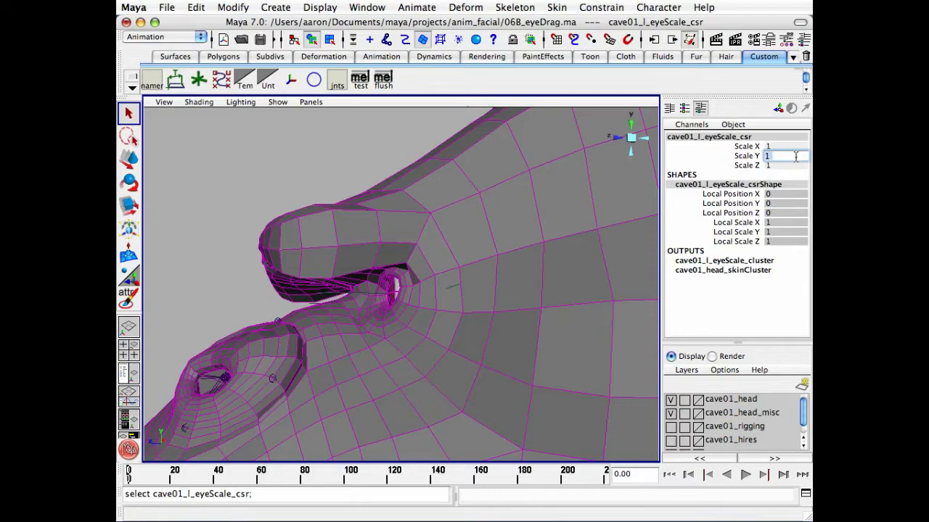
# Test the left eye scale control's deformation with the Scale tool and undo the scaling.
pyautogui.click(127, 279)
pyautogui.keyDown('alt'); pyautogui.moveTo(281, 275); pyautogui.dragTo(338, 274); pyautogui.keyUp('alt')
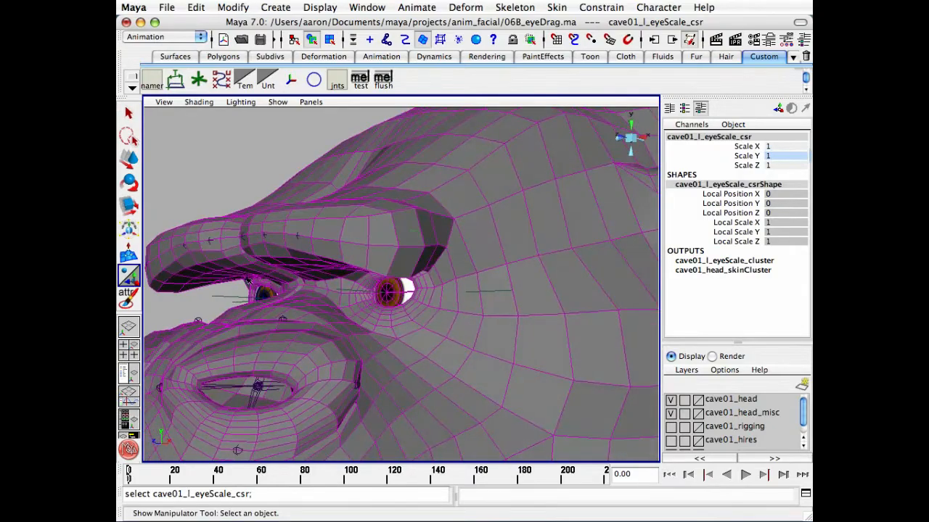
pyautogui.press('r')
pyautogui.keyDown('alt'); pyautogui.moveTo(247, 280); pyautogui.dragTo(404, 252); pyautogui.keyUp('alt')
pyautogui.press('z')
pyautogui.keyDown('alt'); pyautogui.moveTo(407, 254); pyautogui.dragTo(446, 277, button='right'); pyautogui.keyUp('alt')
pyautogui.moveTo(412, 240); pyautogui.dragTo(430, 270)
pyautogui.press('z')
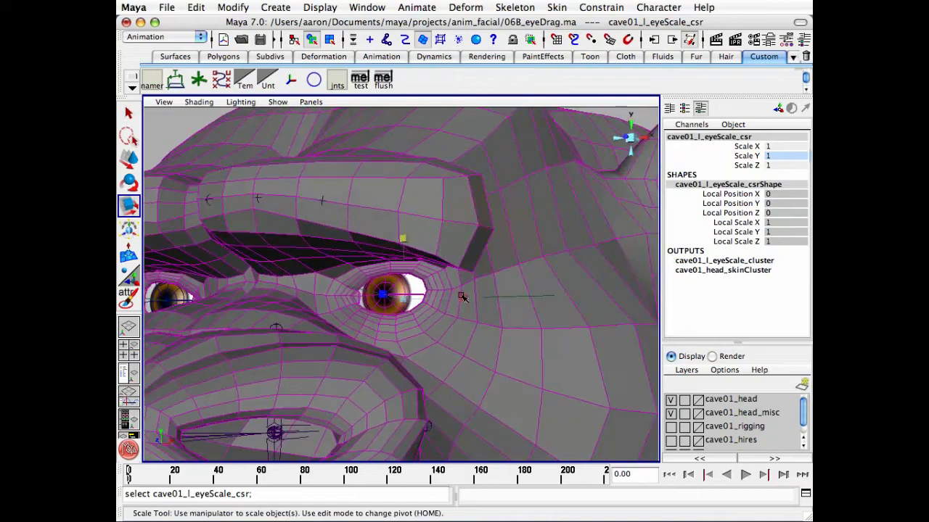
# Test-scale the left eye control down in X and in Y, undoing each change.
pyautogui.moveTo(464, 299); pyautogui.dragTo(403, 290)
pyautogui.press('z')
pyautogui.press('z')
pyautogui.moveTo(410, 239); pyautogui.dragTo(410, 277)
pyautogui.press('z')
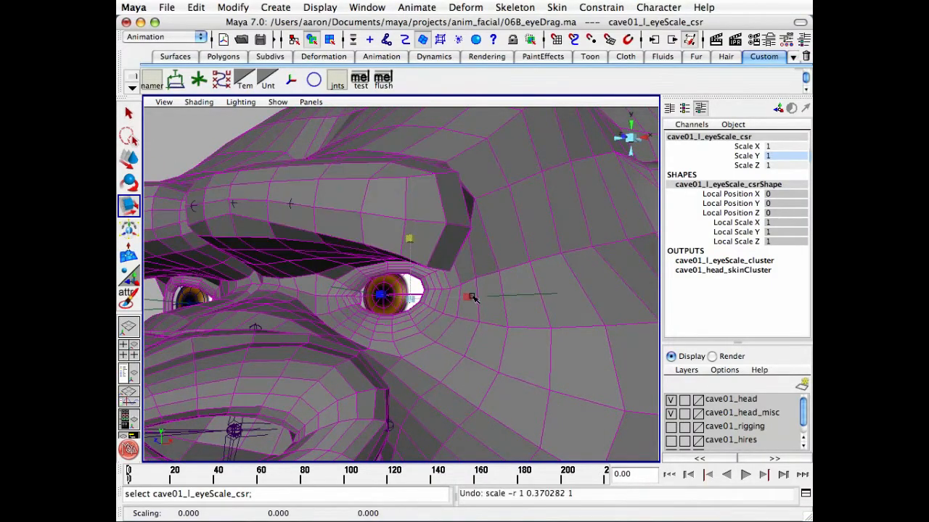
pyautogui.moveTo(470, 298); pyautogui.dragTo(447, 299)
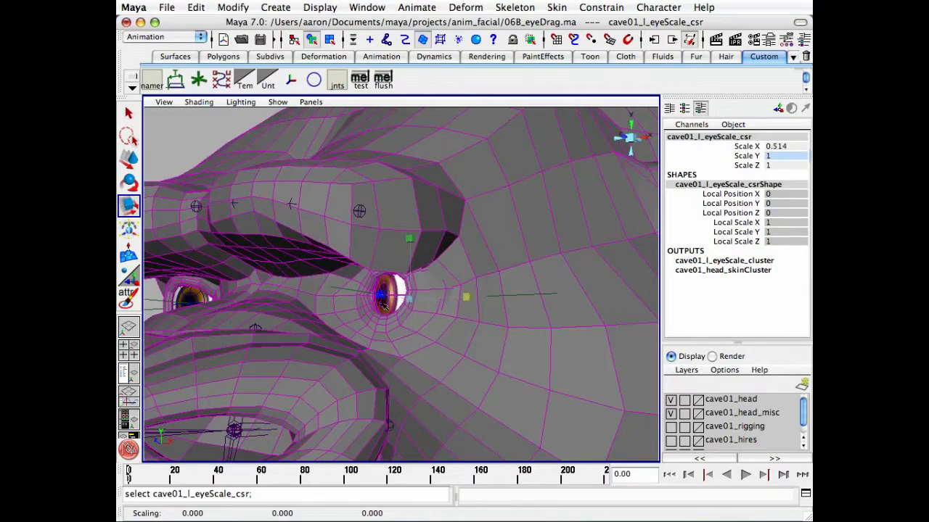
pyautogui.press('z')
# Test squashing the left eye area to about 0.45 in Scale Y and undo it.
pyautogui.keyDown('alt'); pyautogui.moveTo(385, 305); pyautogui.dragTo(421, 279); pyautogui.keyUp('alt')
pyautogui.moveTo(410, 240); pyautogui.dragTo(408, 269)
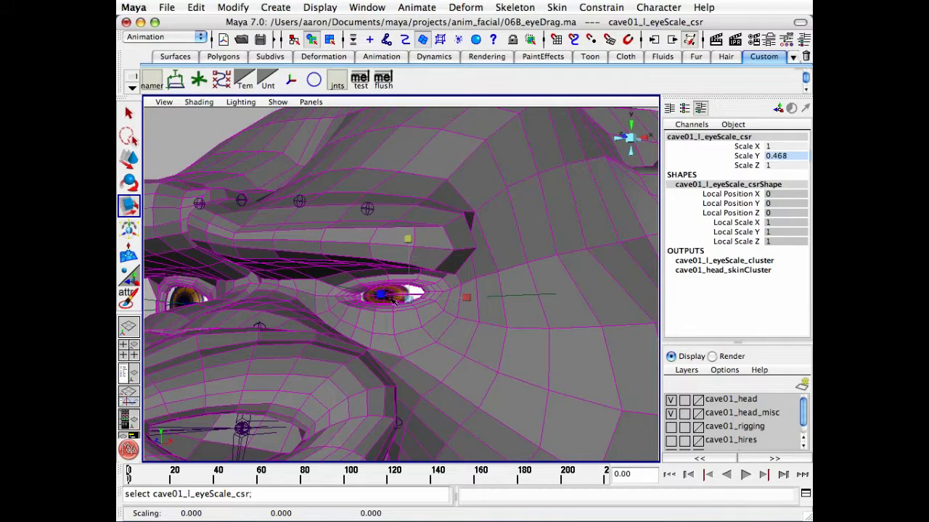
pyautogui.hotkey('ctrl', 'z')
pyautogui.moveTo(408, 239); pyautogui.dragTo(399, 274)
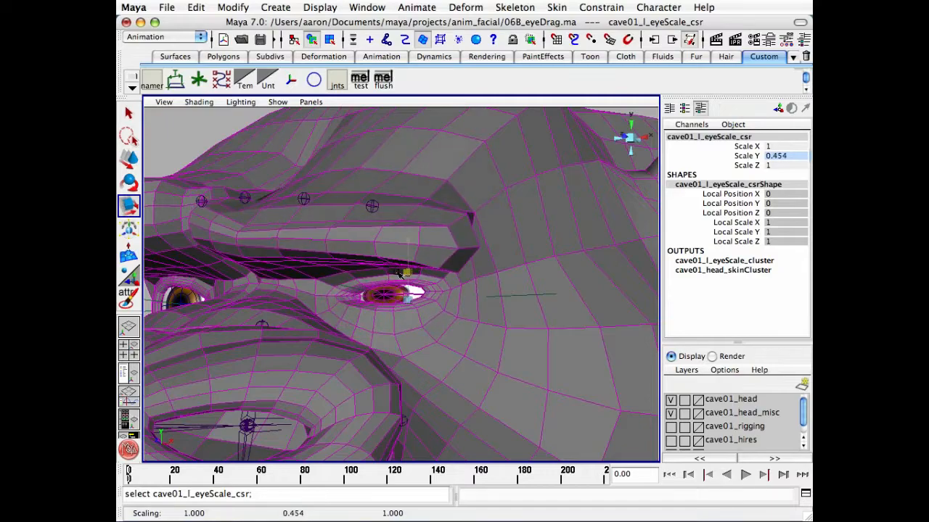
pyautogui.hotkey('ctrl', 'z')
# Deselect the left eye scale control.
pyautogui.keyDown('alt'); pyautogui.moveTo(500, 209); pyautogui.dragTo(392, 215, button='right'); pyautogui.keyUp('alt')
pyautogui.press('q')
pyautogui.click(250, 133)
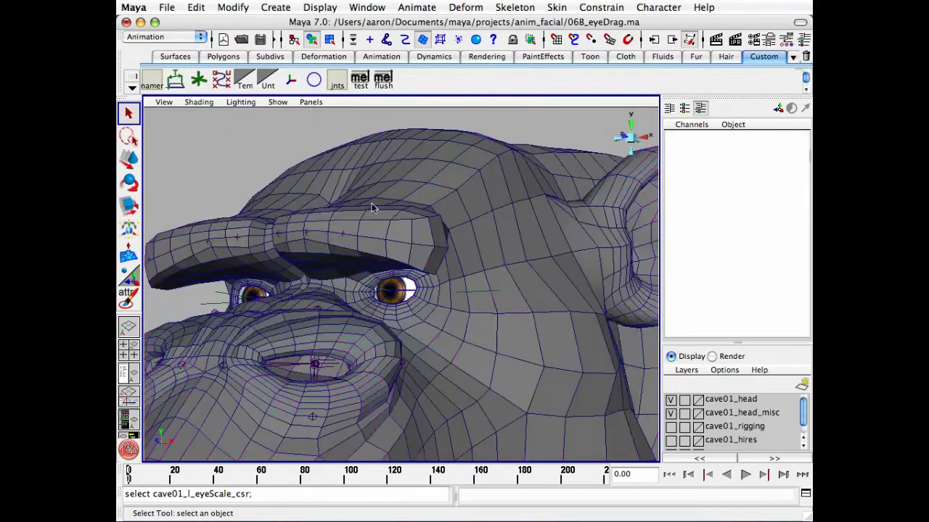
pyautogui.keyDown('alt'); pyautogui.moveTo(372, 208); pyautogui.dragTo(470, 195, button='middle'); pyautogui.keyUp('alt')
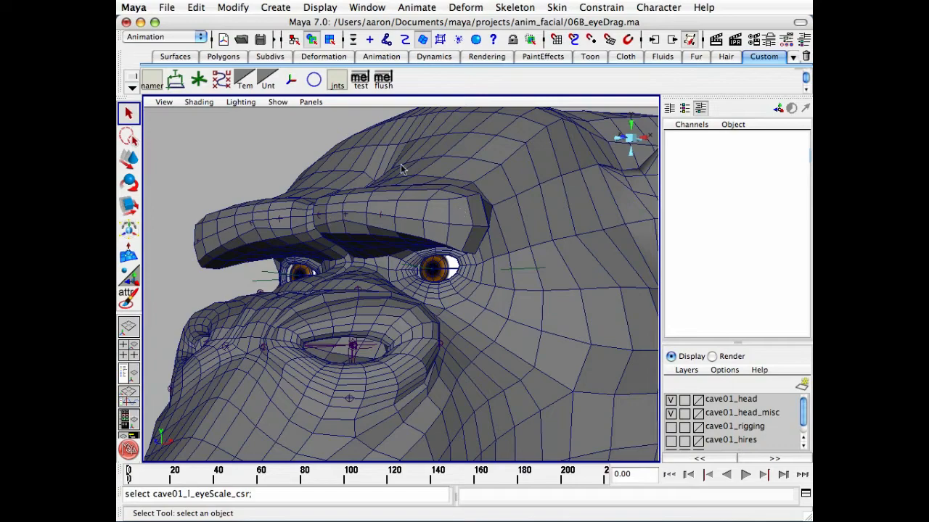
pyautogui.keyDown('alt'); pyautogui.moveTo(319, 214); pyautogui.dragTo(335, 249); pyautogui.keyUp('alt')
pyautogui.keyDown('alt'); pyautogui.moveTo(351, 251); pyautogui.dragTo(355, 242, button='middle'); pyautogui.keyUp('alt')
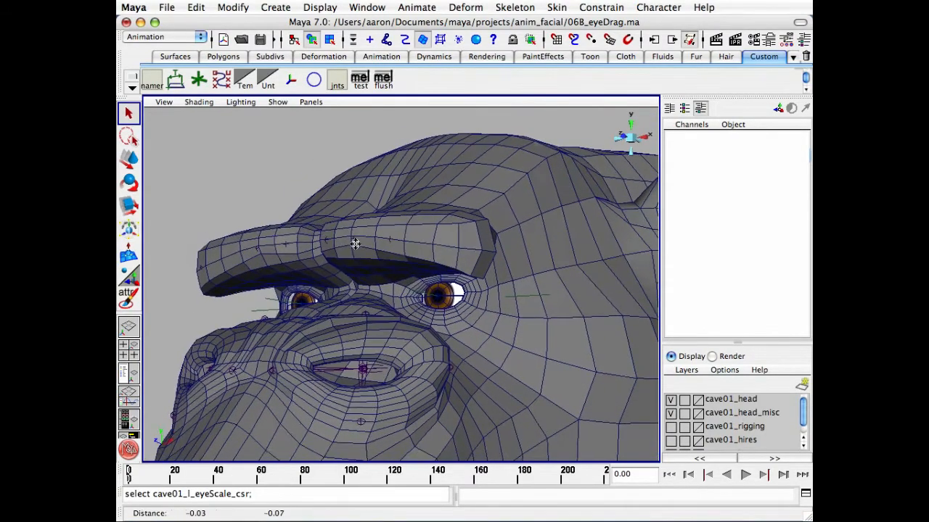